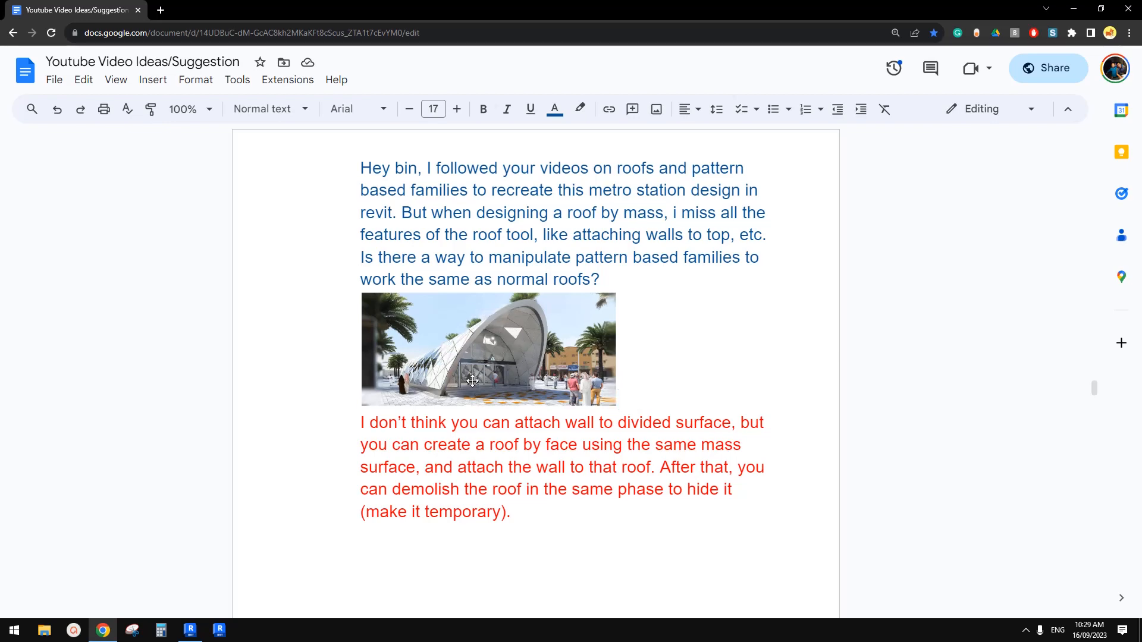
Step: Switch to Revit and create a new project from the Architectural Template
left_click(190, 630)
left_click(94, 174)
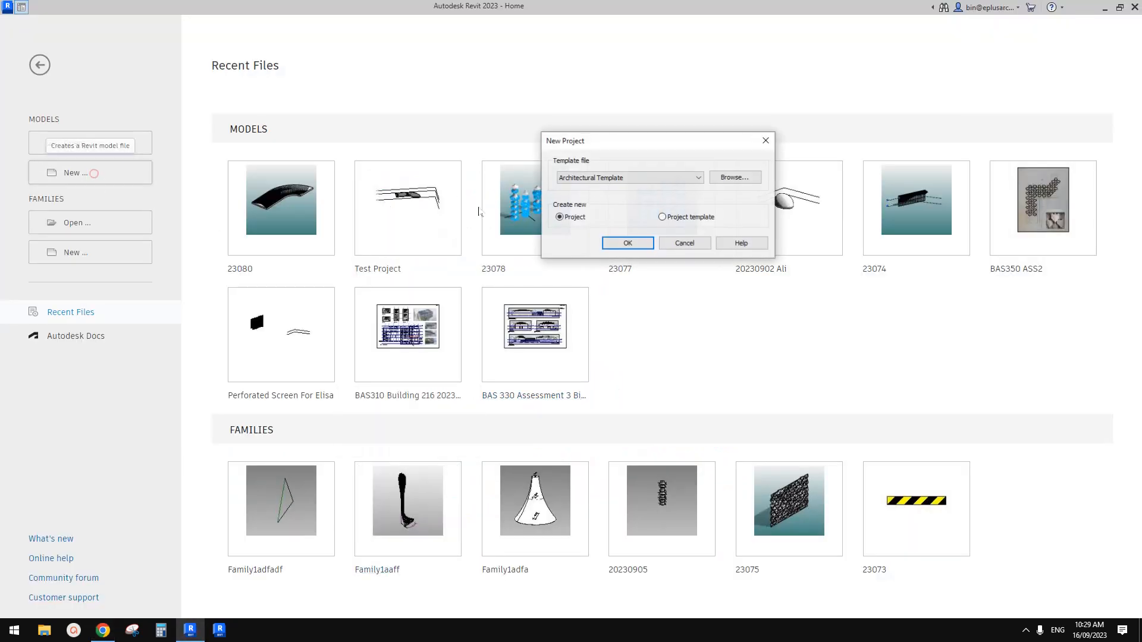
left_click(684, 241)
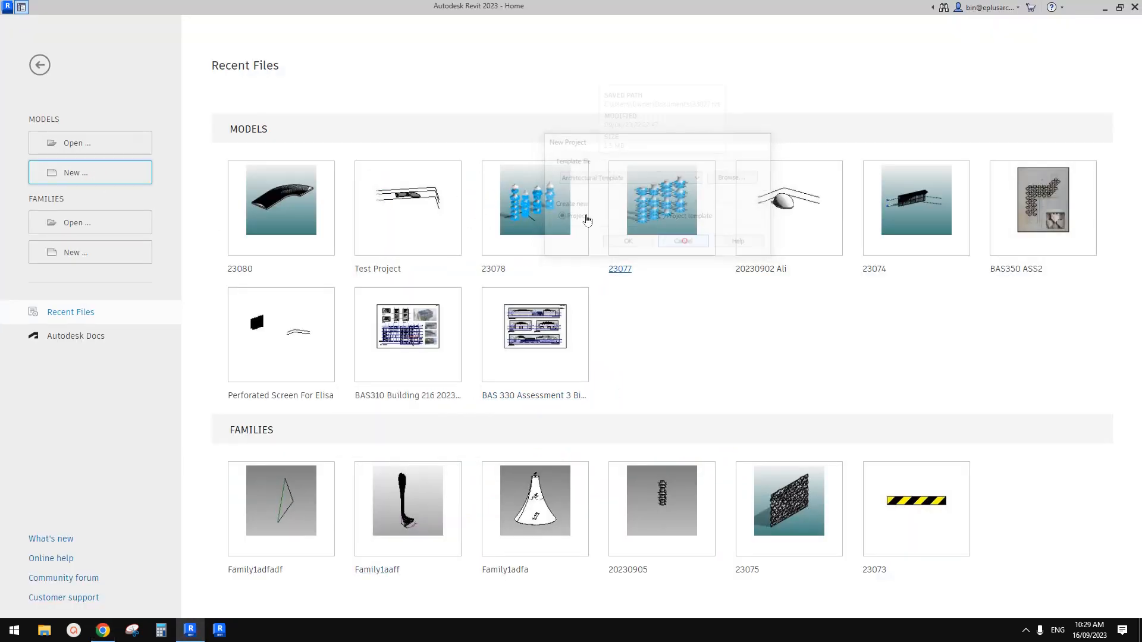
left_click(81, 173)
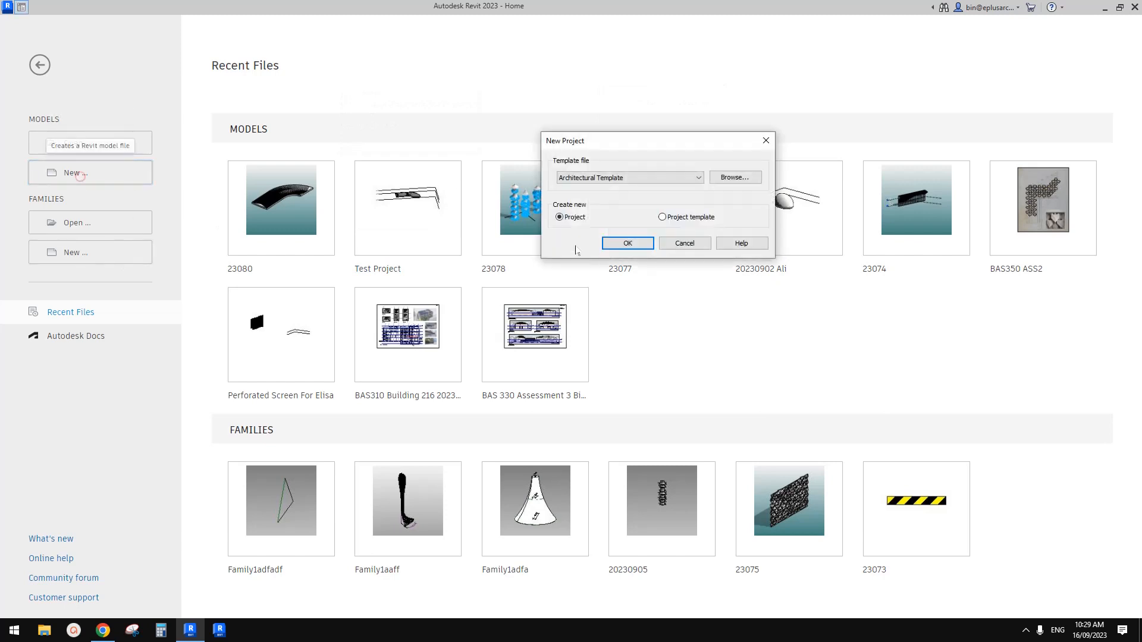
left_click(629, 240)
Step: Check the metro station reference image in the browser and return to the Ground Floor plan in Revit
left_click(103, 631)
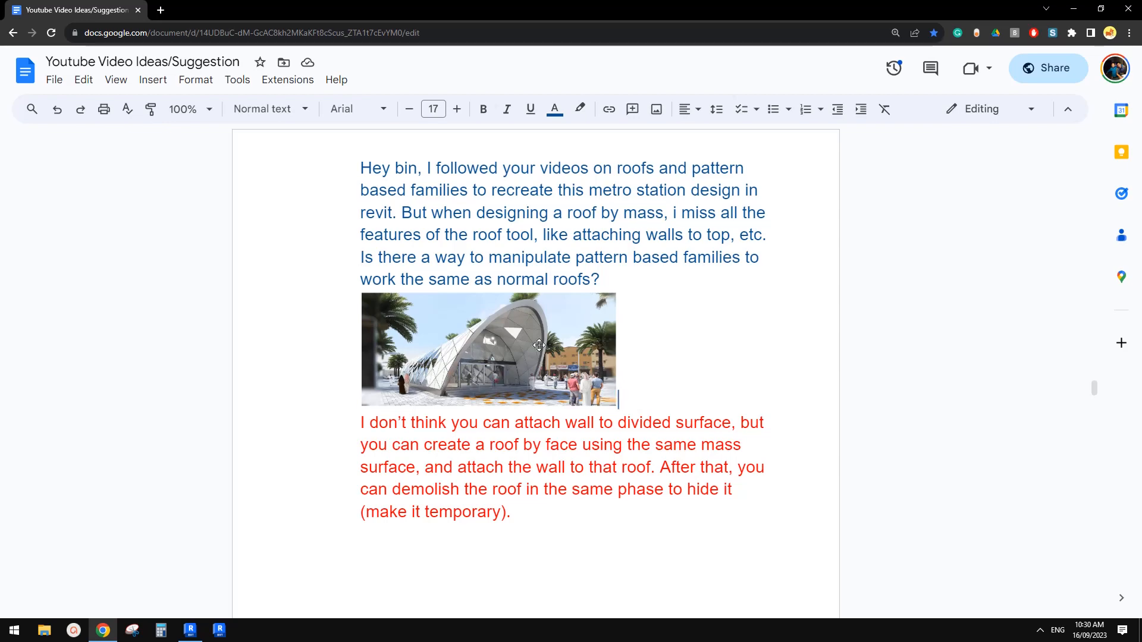
left_click(189, 627)
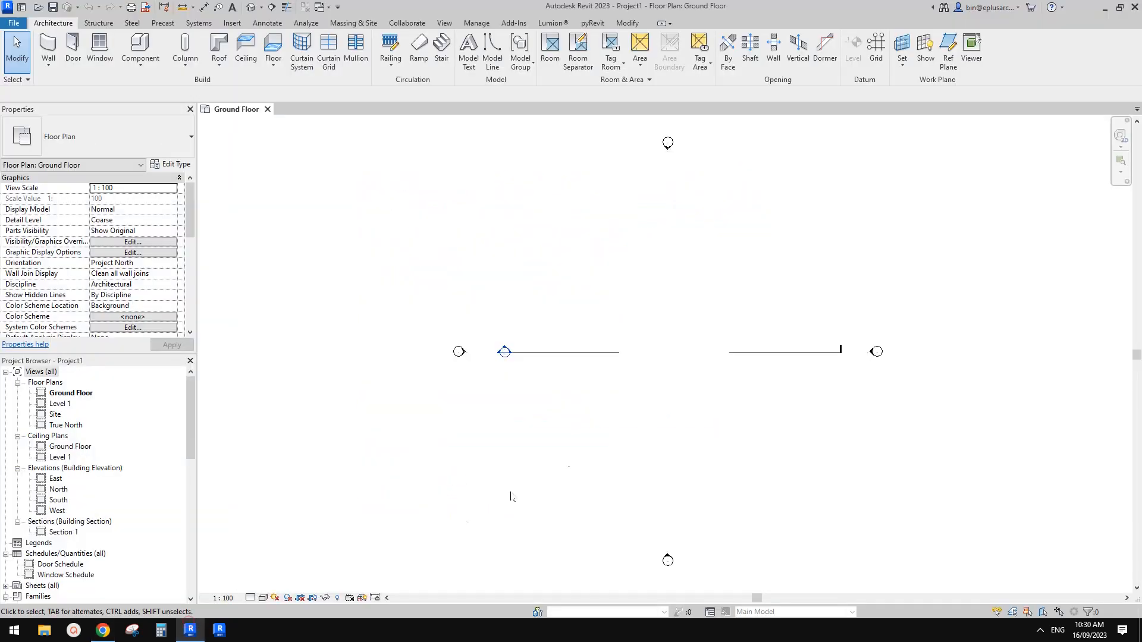
mouse_move(615, 377)
middle_mouse_down()
mouse_move(600, 395)
mouse_move(601, 375)
mouse_move(624, 372)
middle_mouse_up()
scroll(620, 379, "up", 1)
scroll(657, 386, "down", 1)
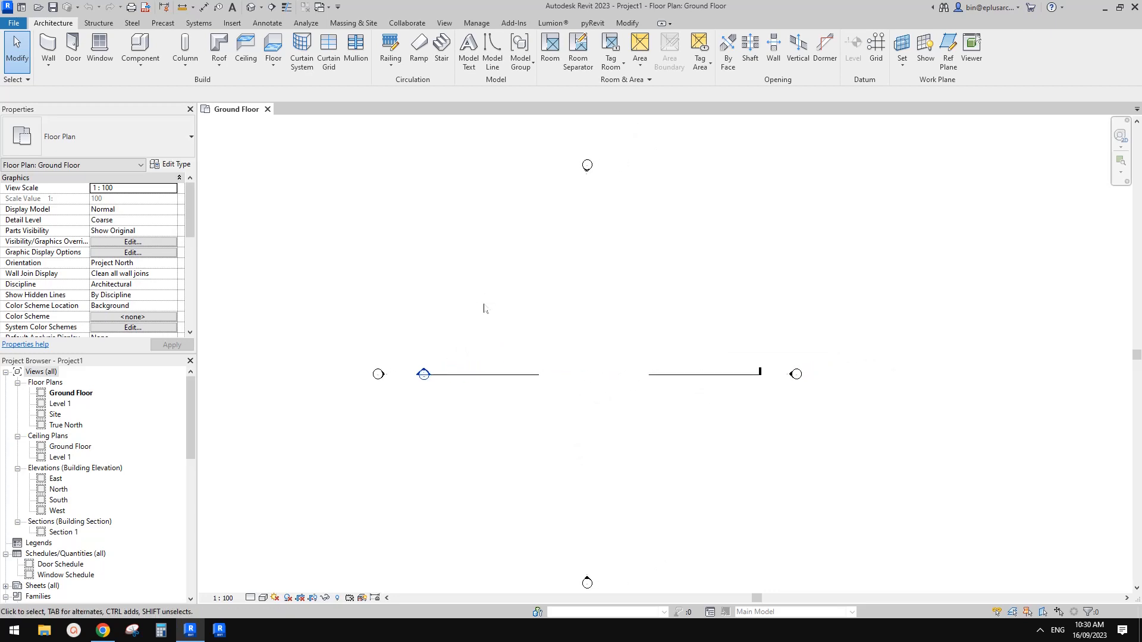
middle_click_drag(548, 345, 543, 332)
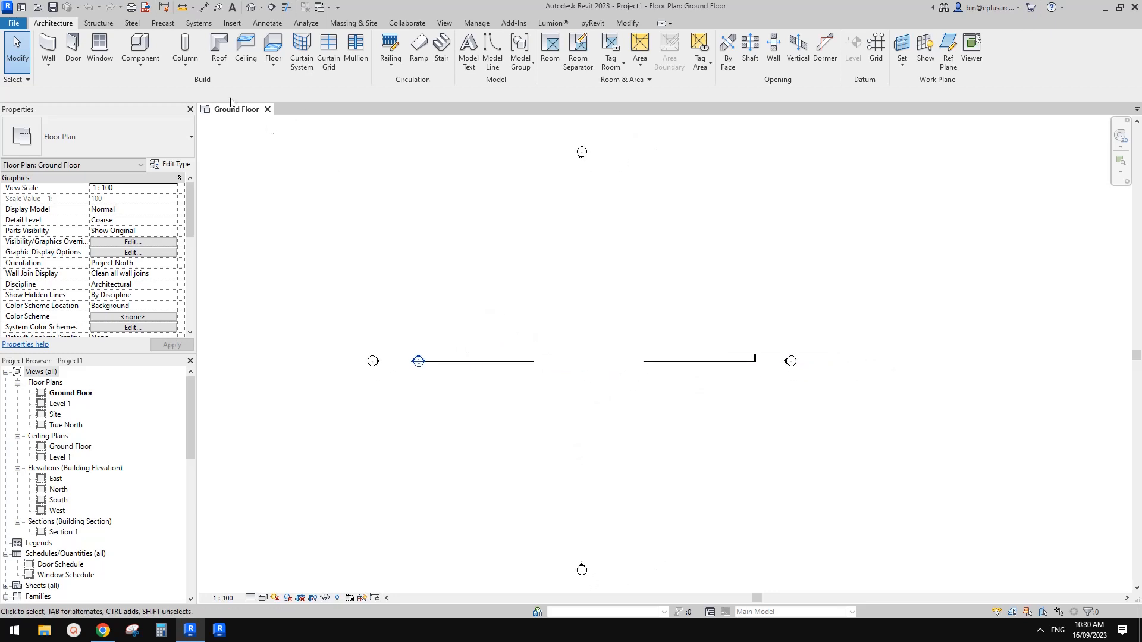
Step: Start an in-place component in the Mass category, accepting the default name
left_click(140, 62)
left_click(155, 114)
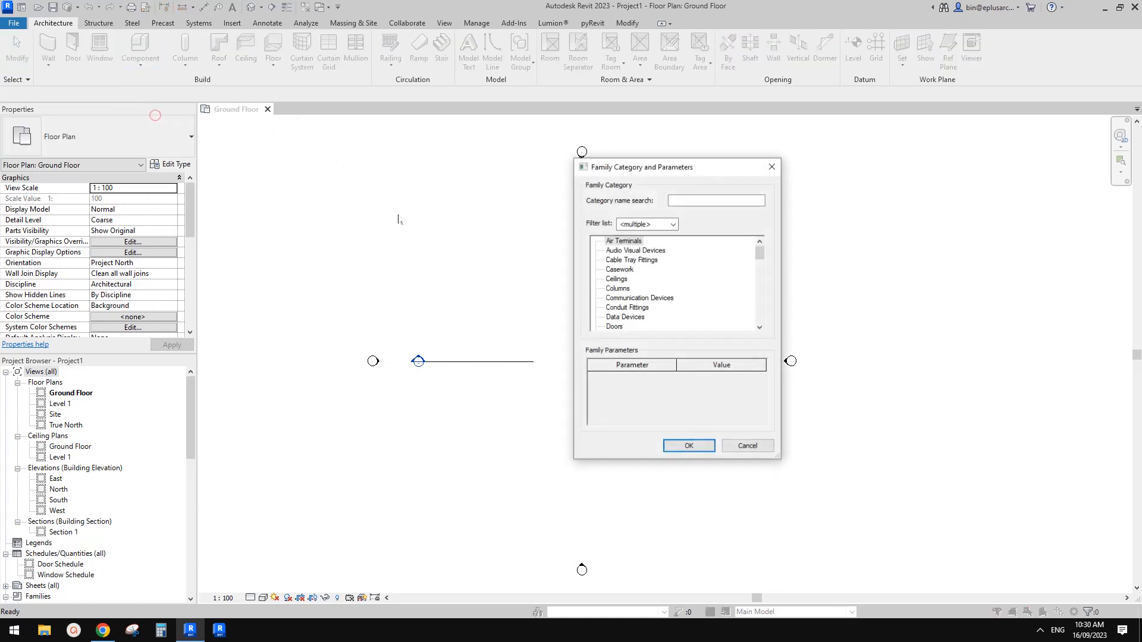
left_click(626, 304)
key("m")
left_click(689, 446)
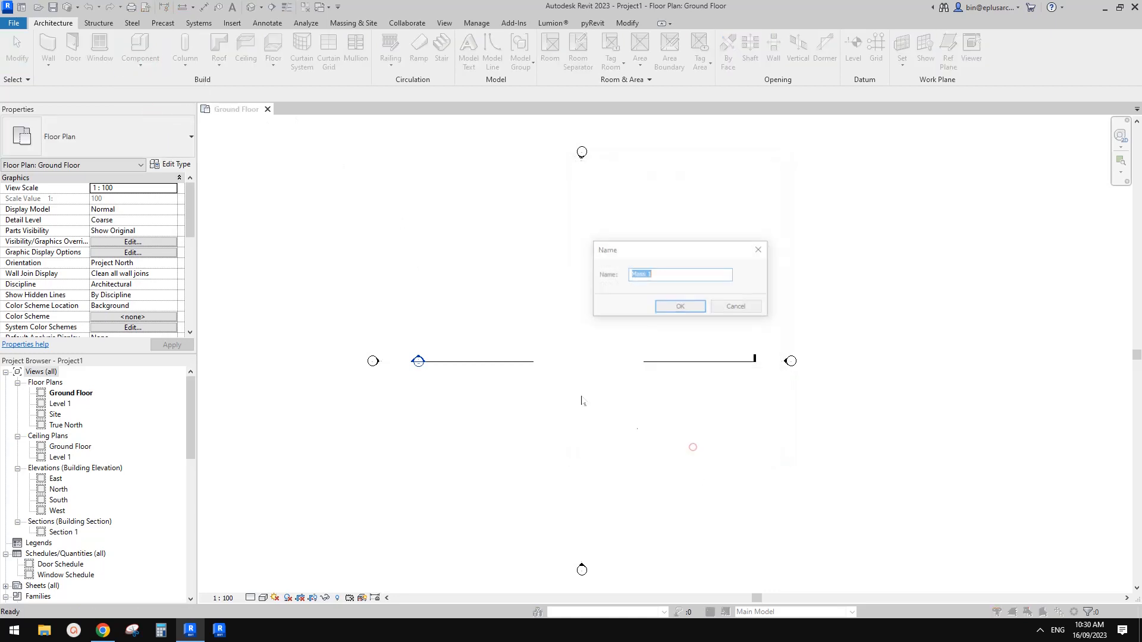
left_click(668, 308)
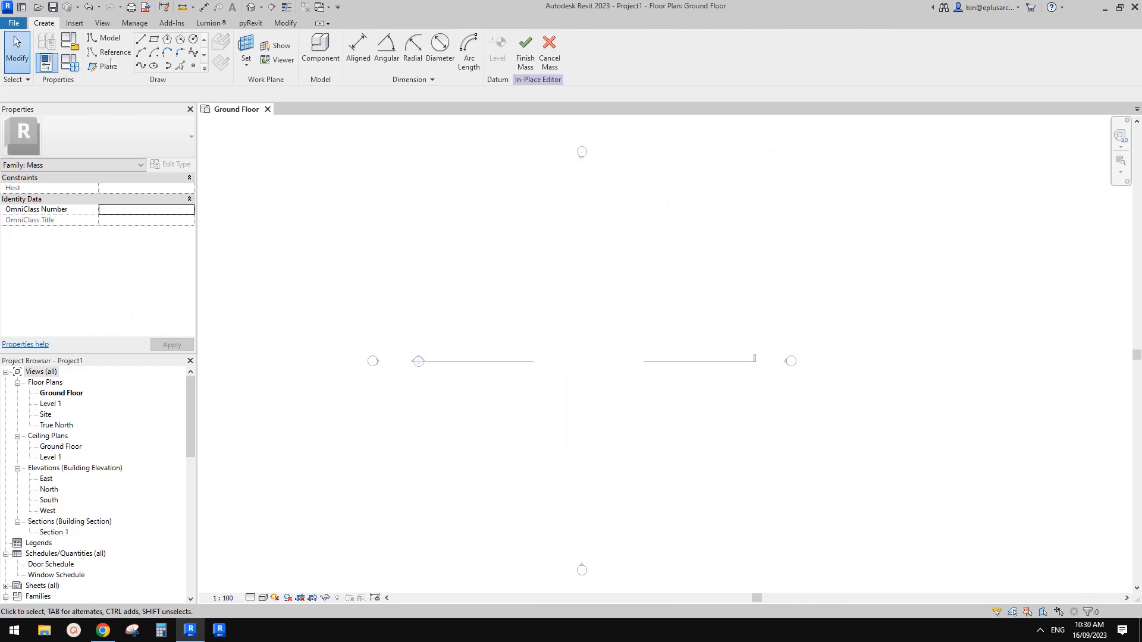
Step: After rechecking the reference image, place a reference point on the Ground Floor plane, slightly north of the section line
left_click(103, 631)
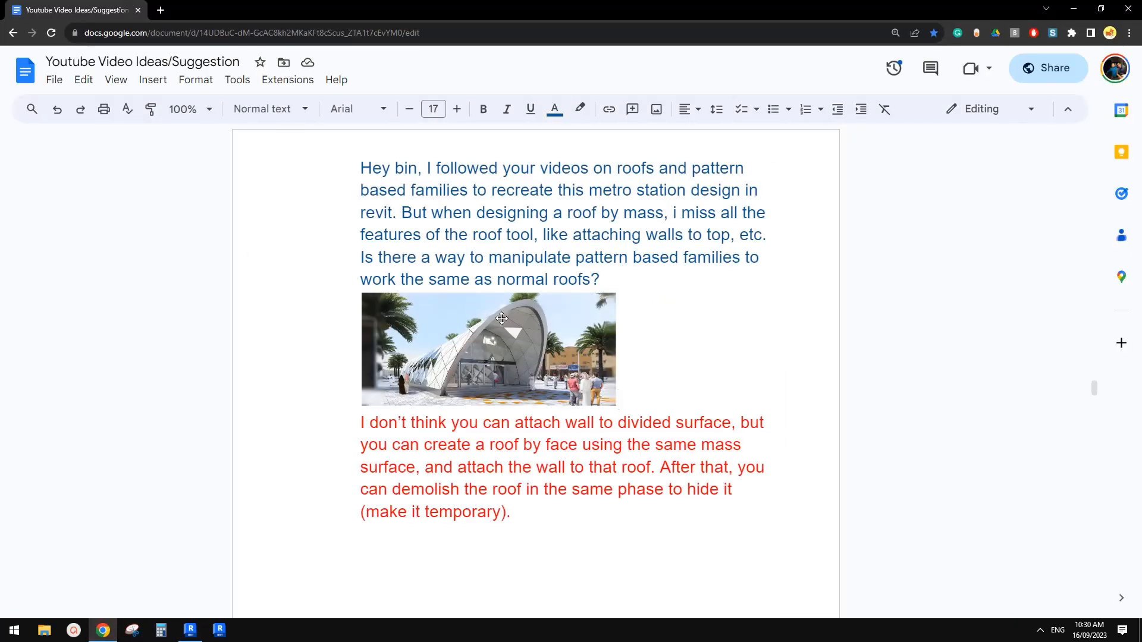
left_click(190, 630)
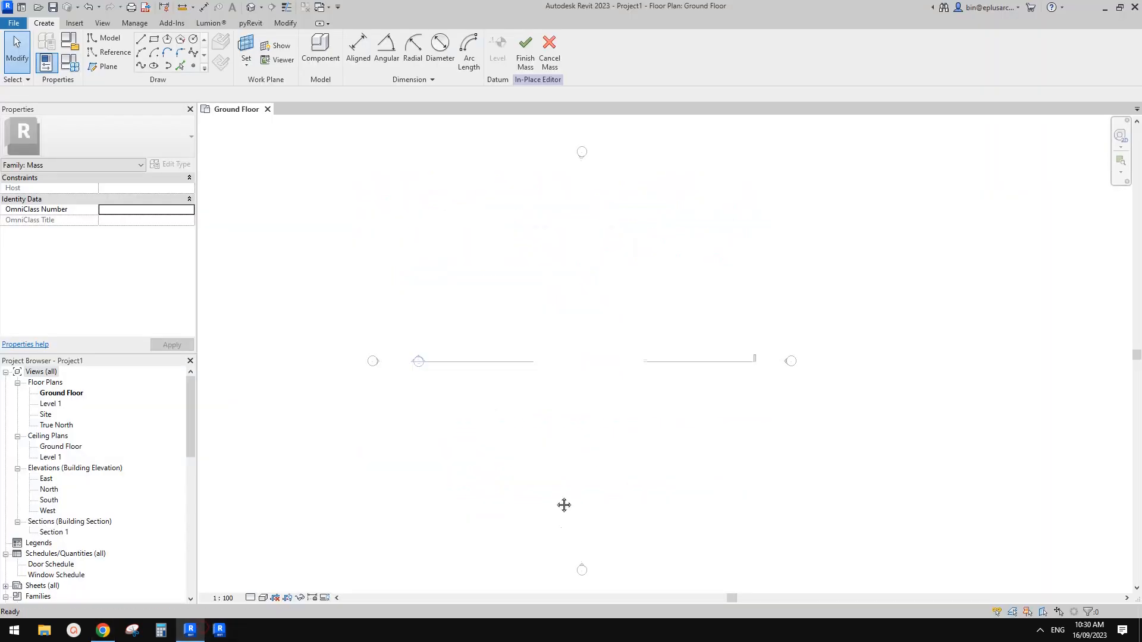
left_click(189, 63)
middle_click_drag(469, 259, 482, 301)
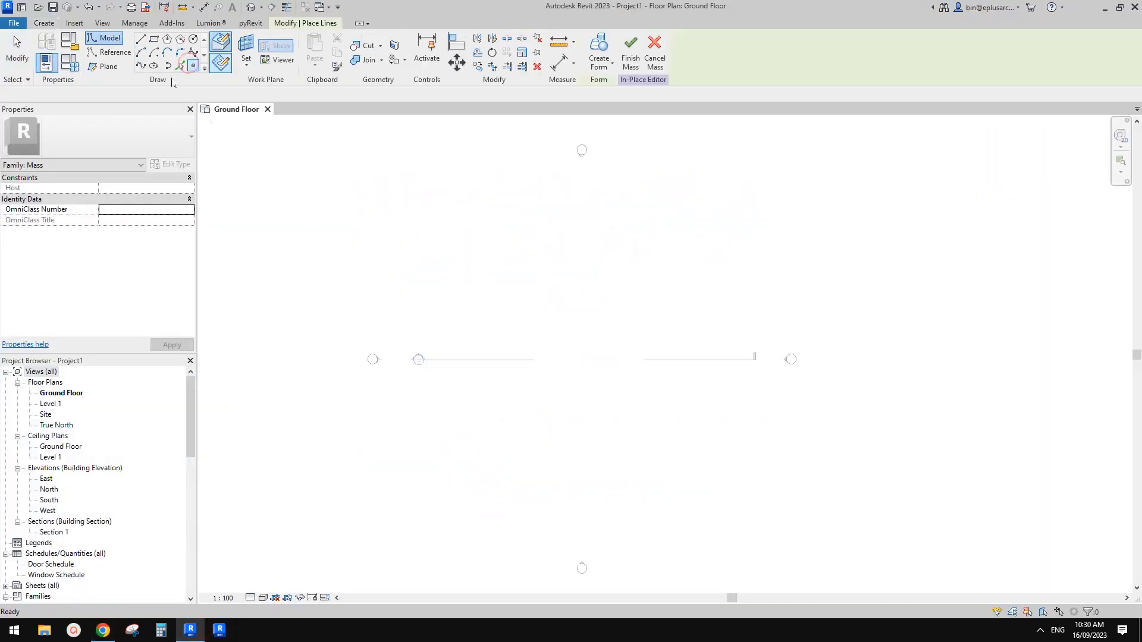
left_click(112, 53)
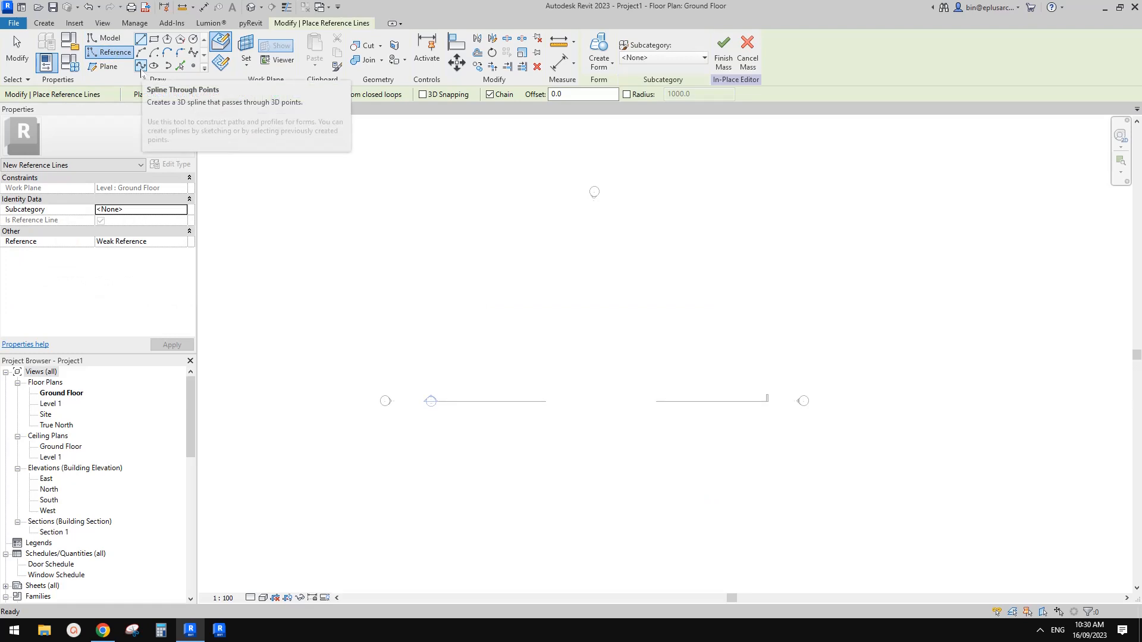
left_click(193, 66)
left_click(540, 357)
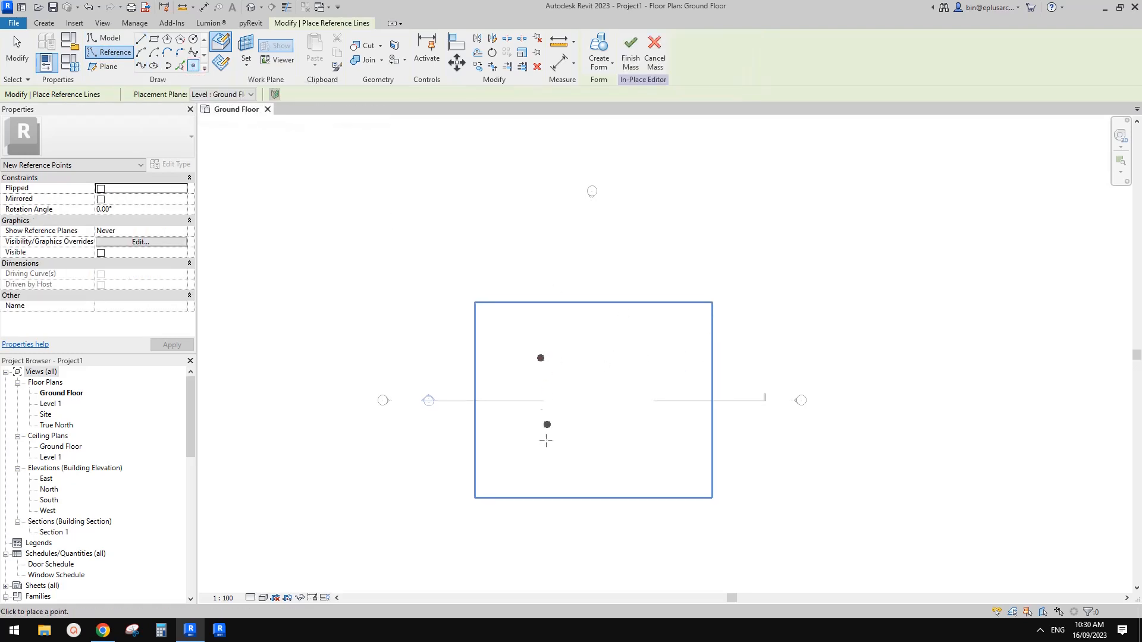
Step: Copy the reference point straight down the plan by about 10000 mm to form the arch's second base point
key("Escape")
left_click(542, 362)
left_click(567, 357)
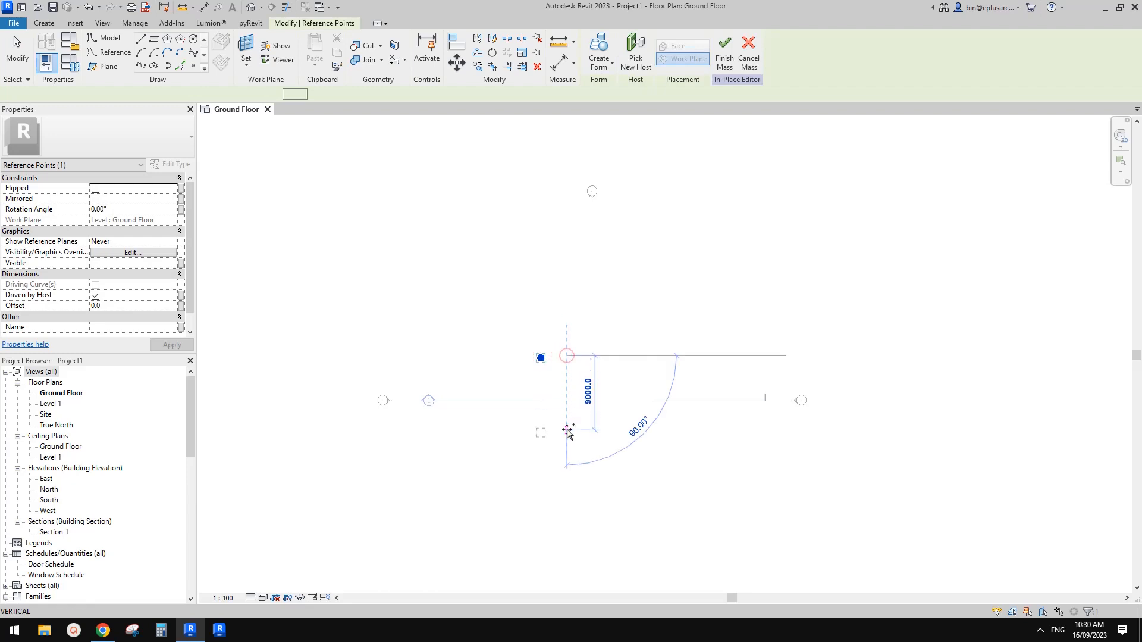
left_click(566, 439)
key("Escape")
key("Escape")
Step: Copy the southern reference point 5000 mm north to create a point midway between the two base points
scroll(534, 423, "up", 2)
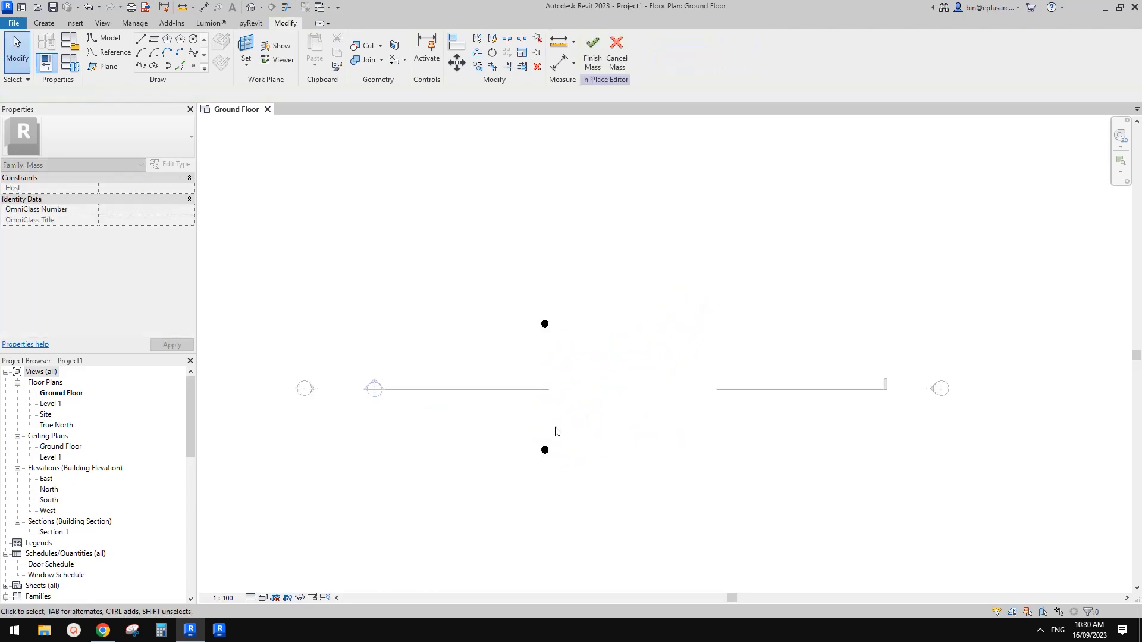
left_click_drag(516, 426, 597, 475)
key("c")
key("o")
left_click(613, 439)
type("500")
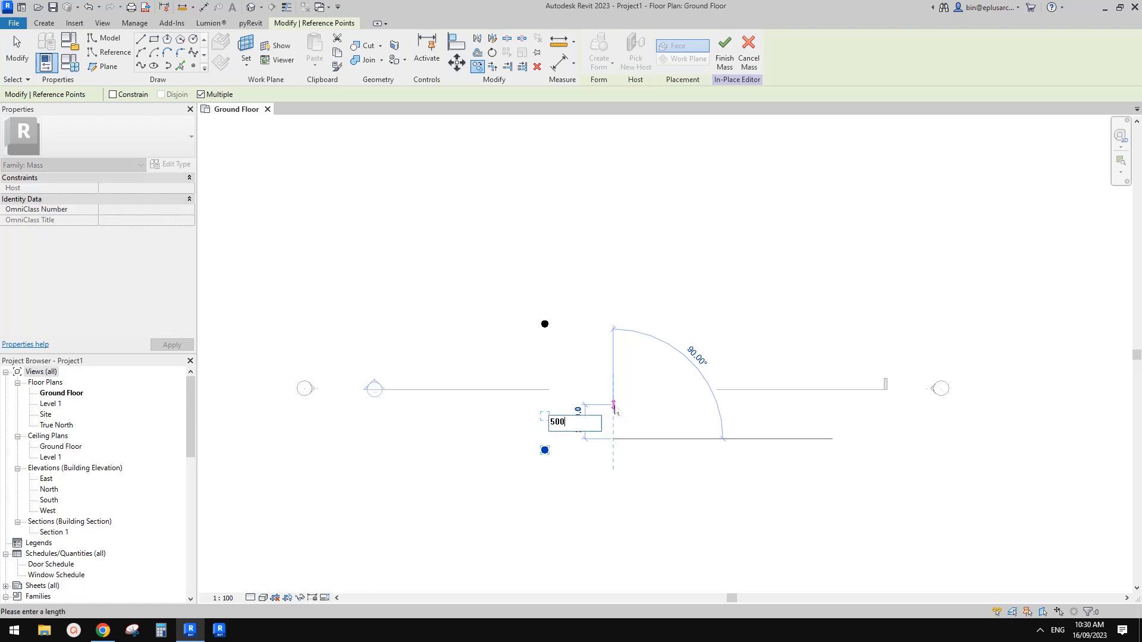
type("0")
key("Return")
key("Escape")
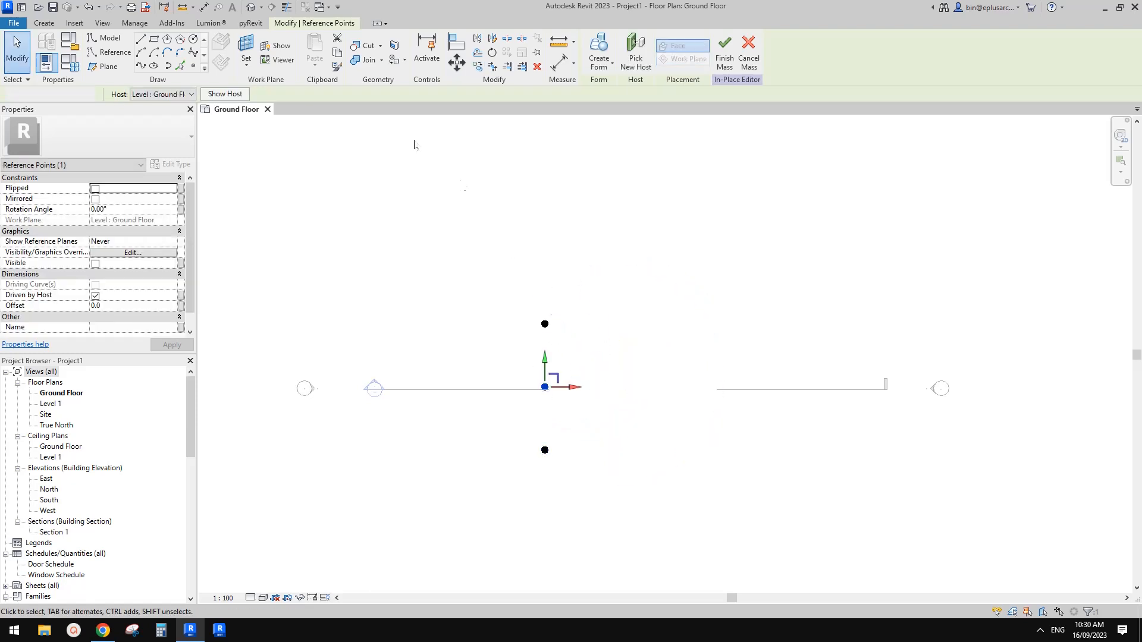
key("Escape")
Step: In the 3D view, draw a spline through the three reference points and make it a reference line
left_click(251, 8)
scroll(698, 357, "up", 2)
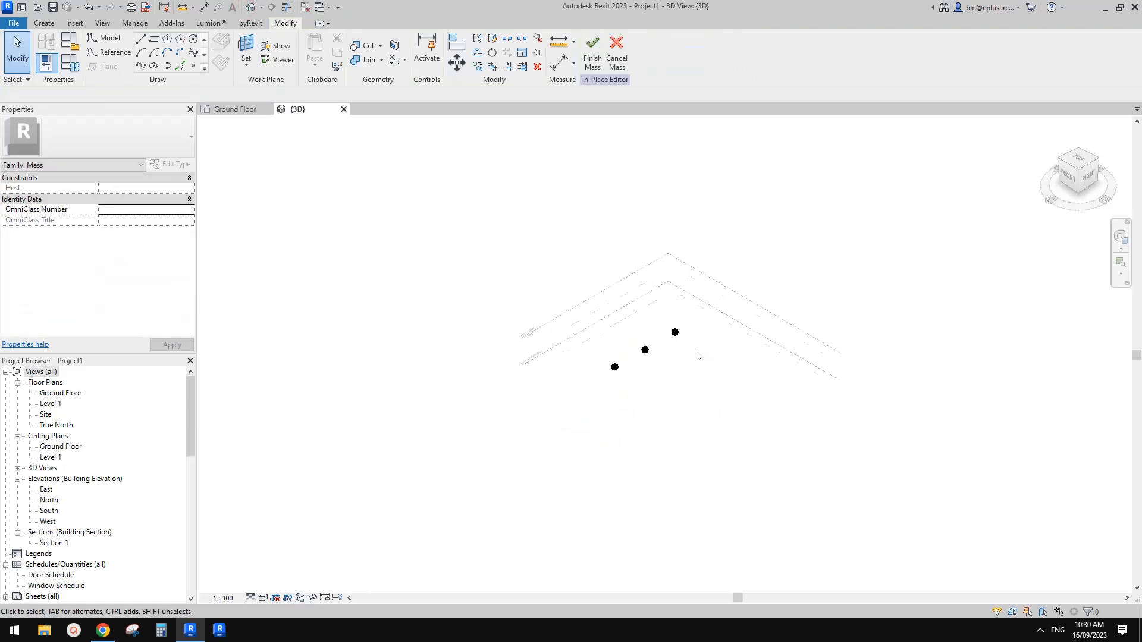
middle_click_drag(665, 342, 648, 370, "shift")
left_click_drag(474, 276, 823, 447)
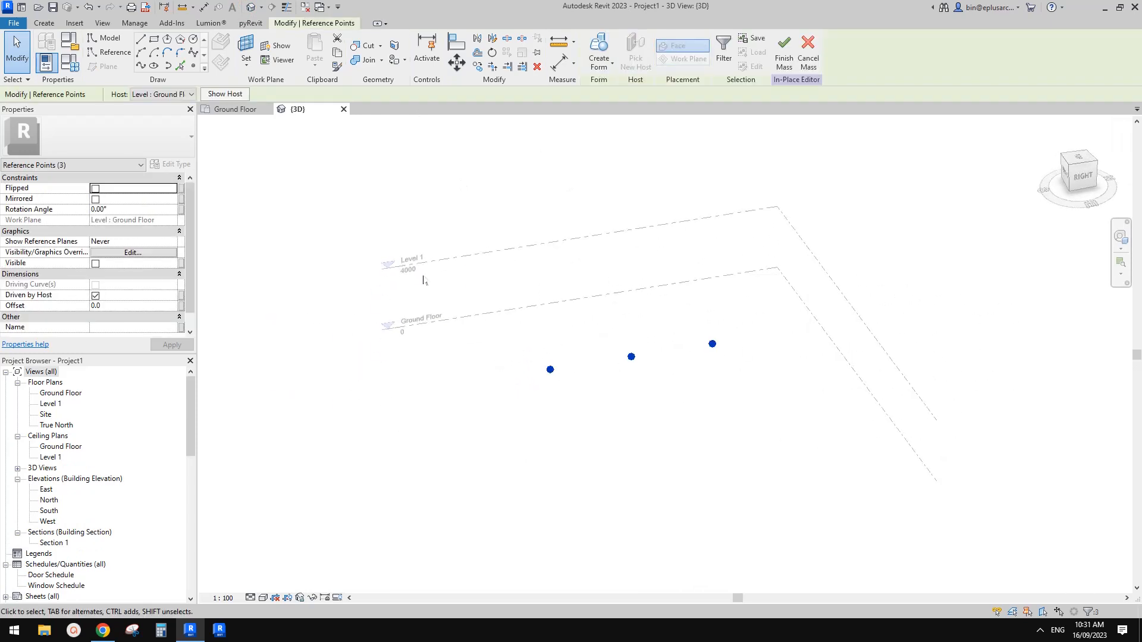
left_click(141, 66)
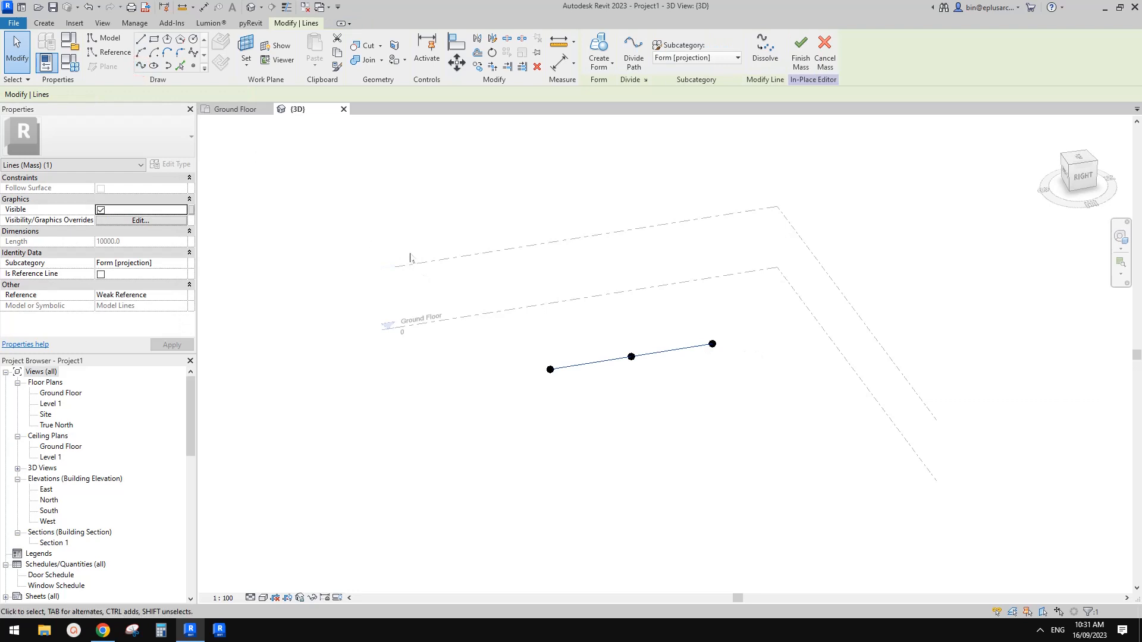
left_click(100, 274)
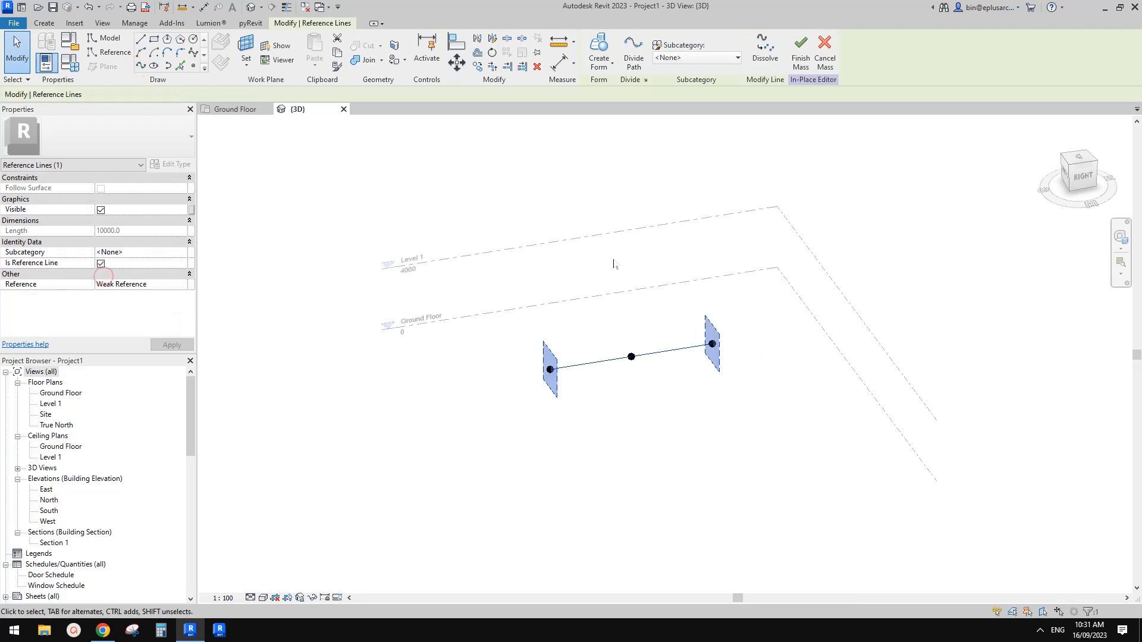
Step: Raise the spline's middle point to an offset of about 7623 mm and pull it horizontally outward to form a leaning arch
left_click(632, 357)
left_click_drag(634, 359, 635, 233)
mouse_move(640, 253)
middle_mouse_down("shift")
mouse_move(691, 292)
mouse_move(674, 252)
mouse_move(654, 252)
middle_mouse_up("shift")
left_click_drag(662, 244, 724, 255)
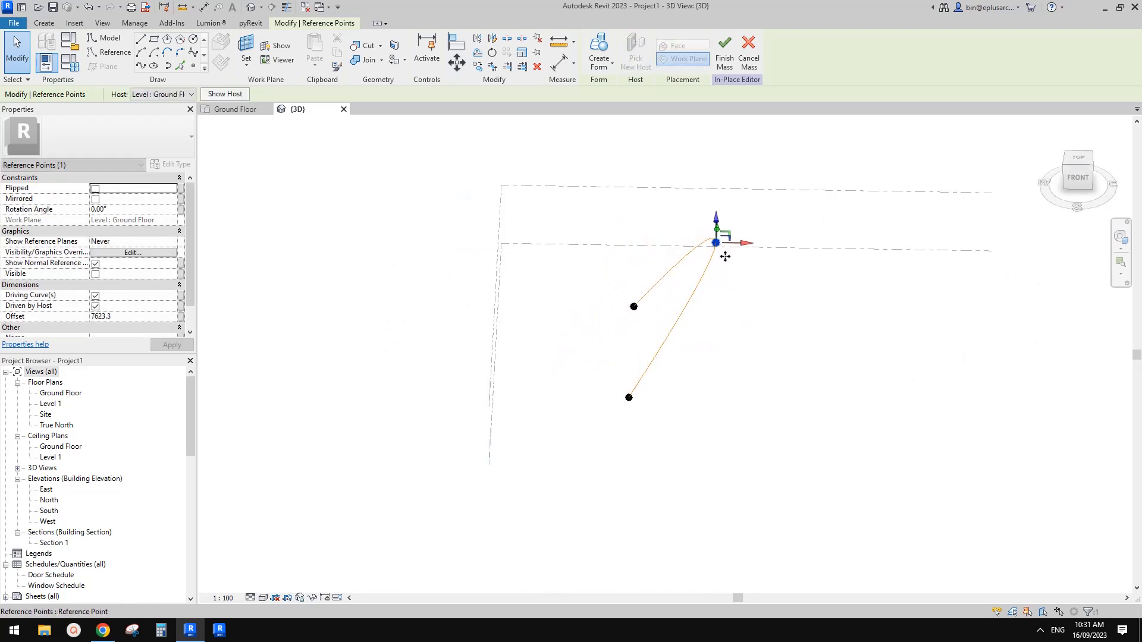
left_click(759, 301)
middle_click_drag(760, 301, 631, 261, "shift")
Step: Fine-tune the arch's apex point, setting its offset to about 6857 mm above the Ground Floor
left_click(713, 231)
left_click_drag(705, 218, 703, 244)
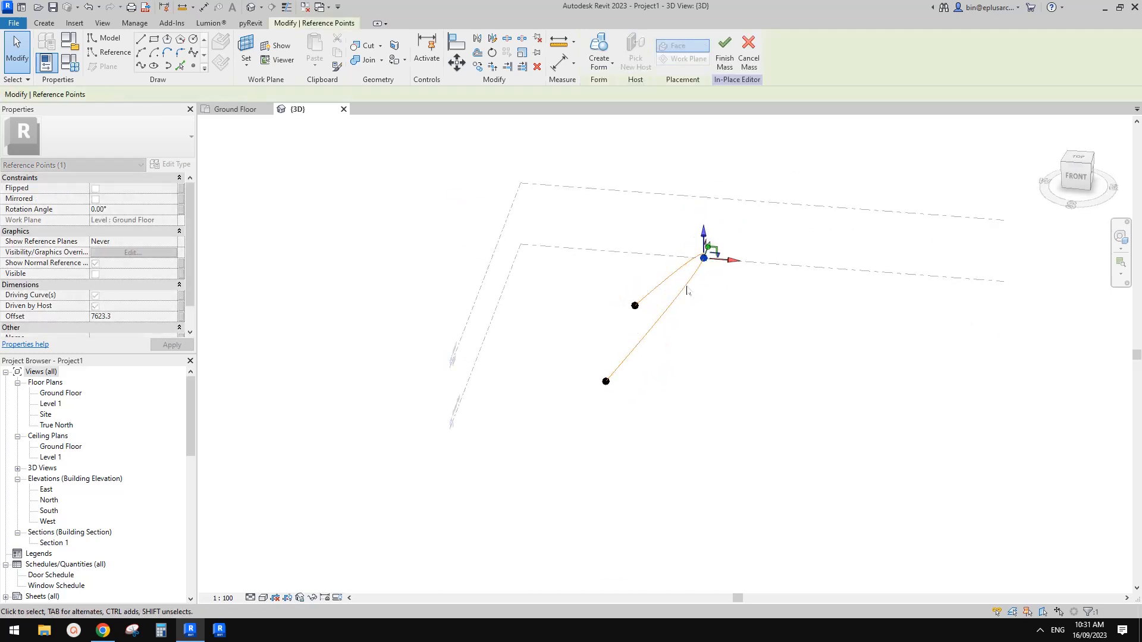
middle_click_drag(690, 287, 794, 243, "shift")
mouse_move(735, 258)
left_mouse_down()
mouse_move(751, 259)
mouse_move(725, 245)
left_mouse_up()
mouse_move(733, 248)
middle_mouse_down("shift")
mouse_move(862, 255)
mouse_move(724, 251)
middle_mouse_up("shift")
left_click_drag(716, 231, 716, 220)
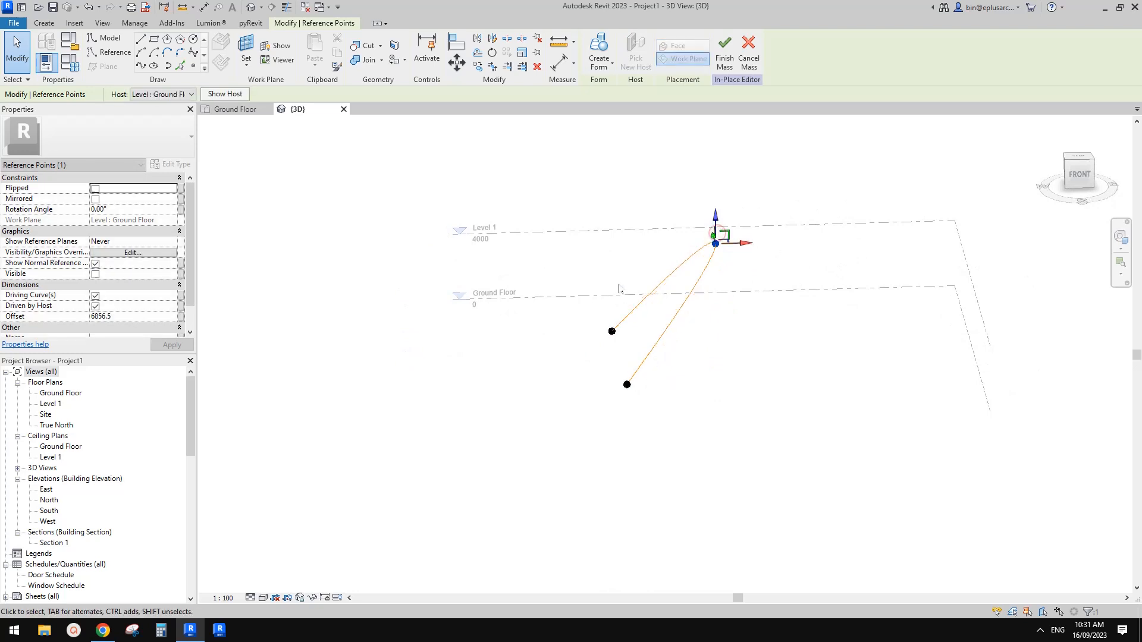
middle_click_drag(646, 291, 631, 349, "shift")
key("Escape")
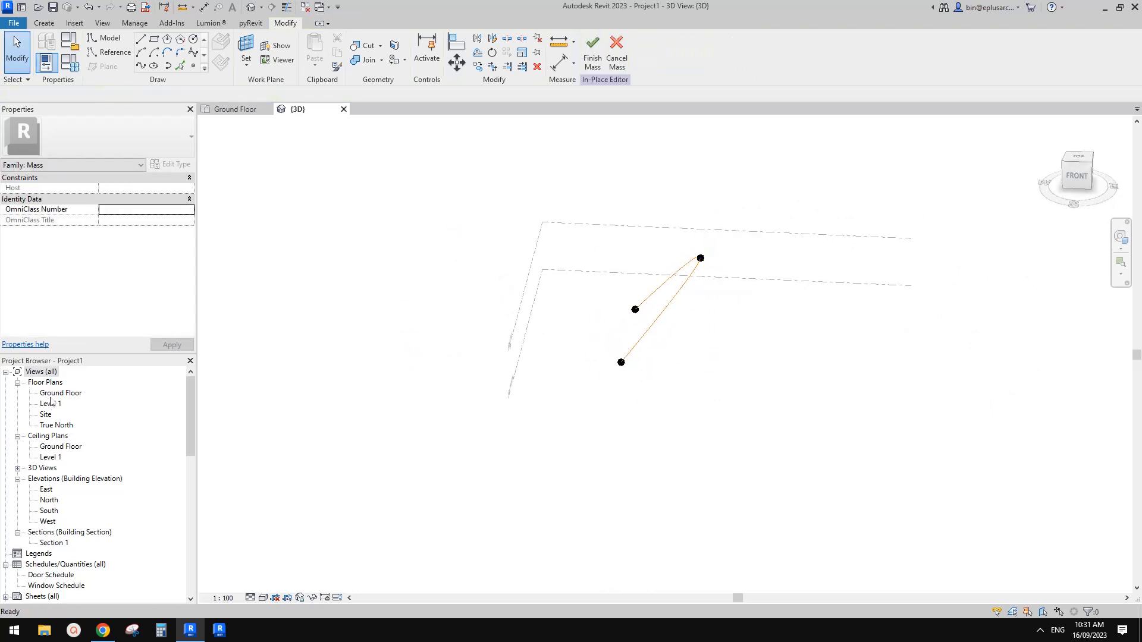
Step: In the Site floor plan, copy the entire arch with its three reference points to the west
double_click(50, 404)
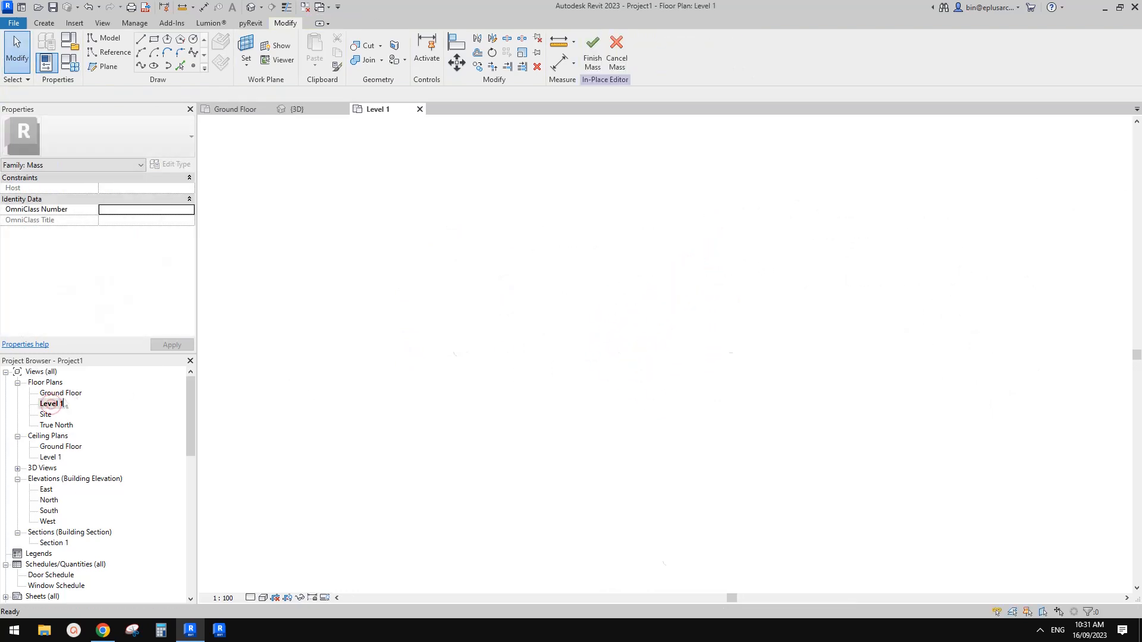
left_click(47, 414)
double_click(46, 415)
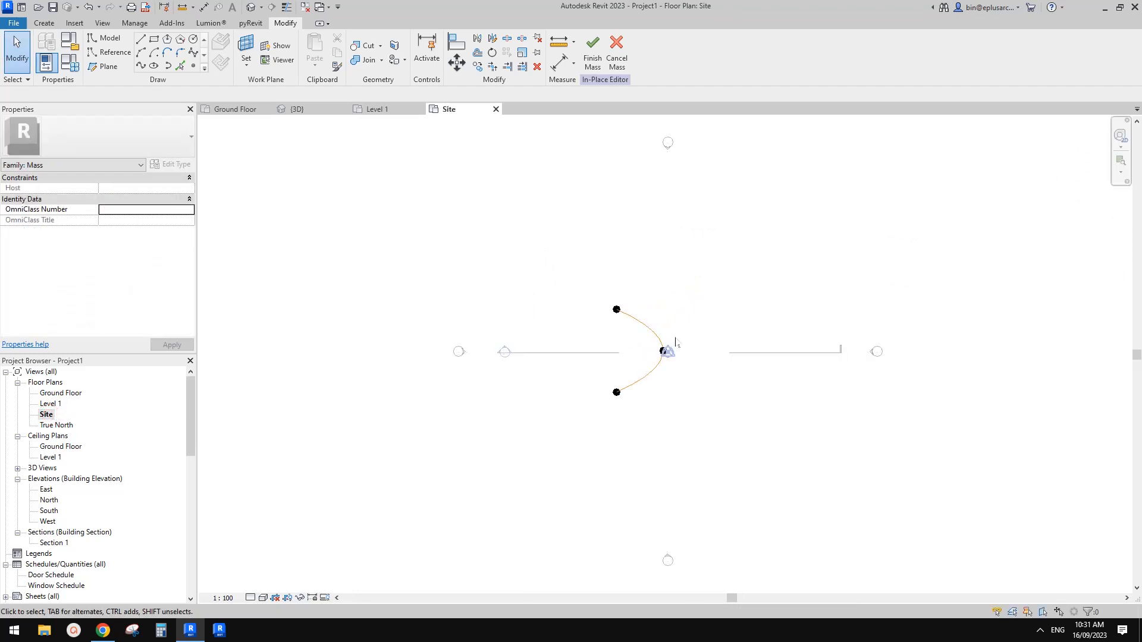
left_click_drag(562, 262, 690, 444)
key("c")
key("o")
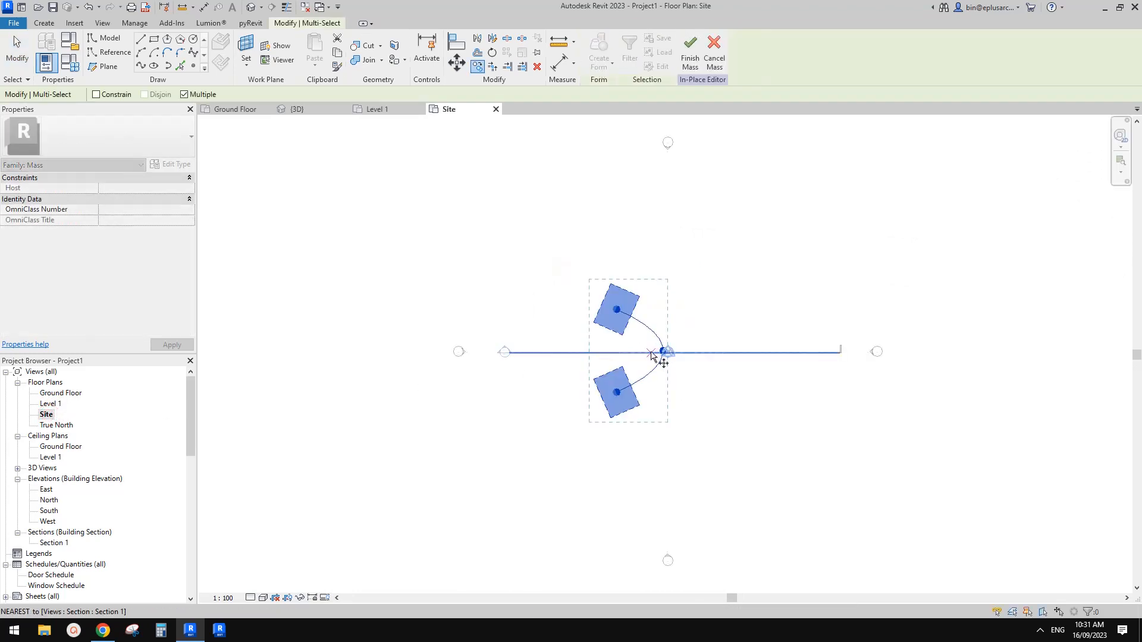
scroll(655, 345, "up", 2)
middle_click_drag(655, 345, 722, 349)
left_click(684, 212)
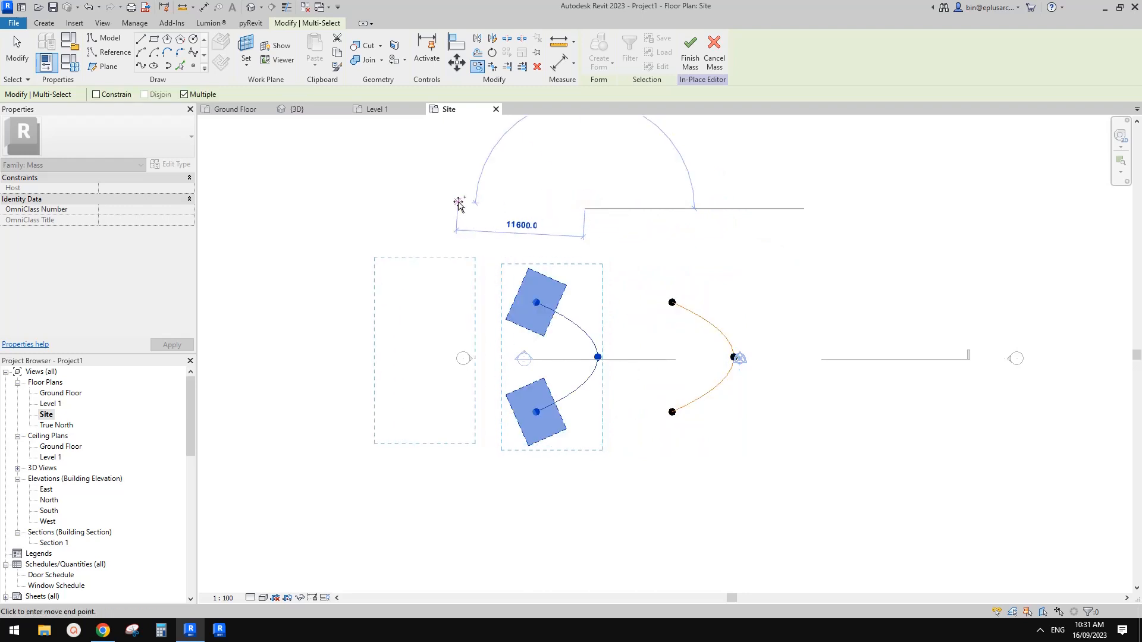
Step: Move the copied arch's apex point west so it lines up with its two base points in plan
left_click(598, 360)
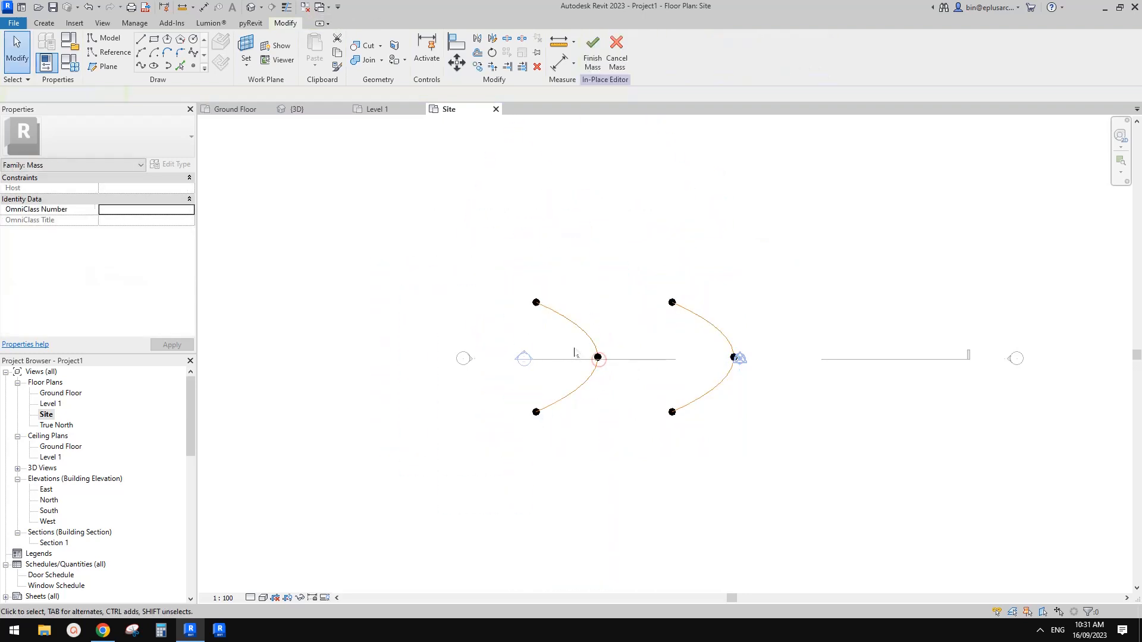
left_click(598, 357)
left_click_drag(626, 360, 568, 359)
Step: Mirror a copy of the original leaning arch across a north-south axis drawn close beside the upright middle arch
left_click_drag(629, 257, 790, 488)
middle_click_drag(627, 257, 630, 260)
key("d")
key("m")
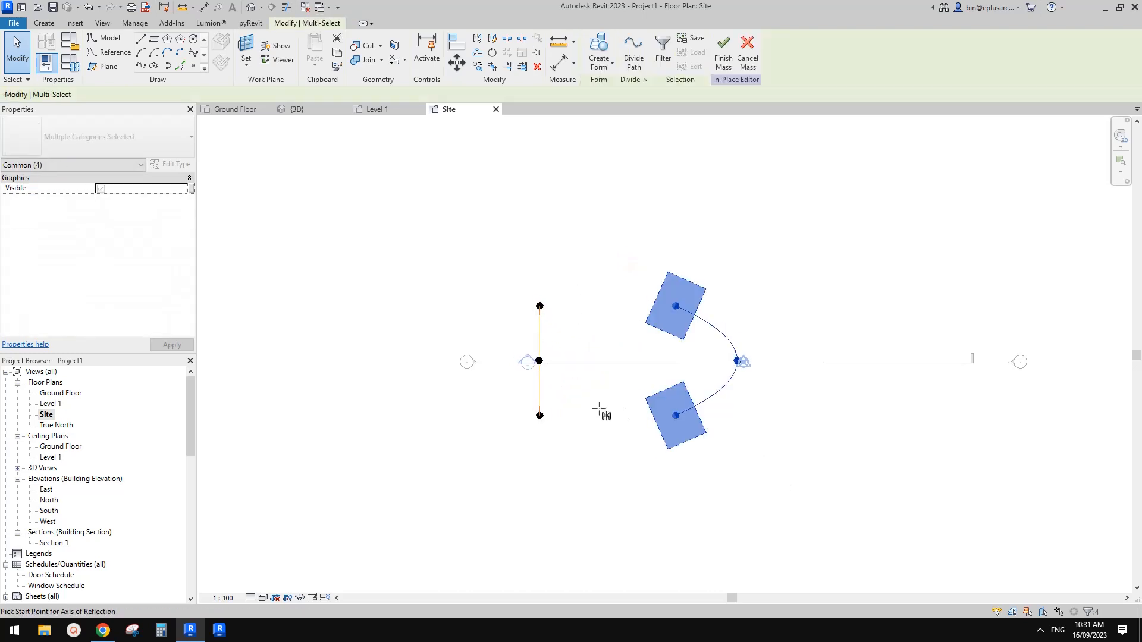
left_click(547, 450)
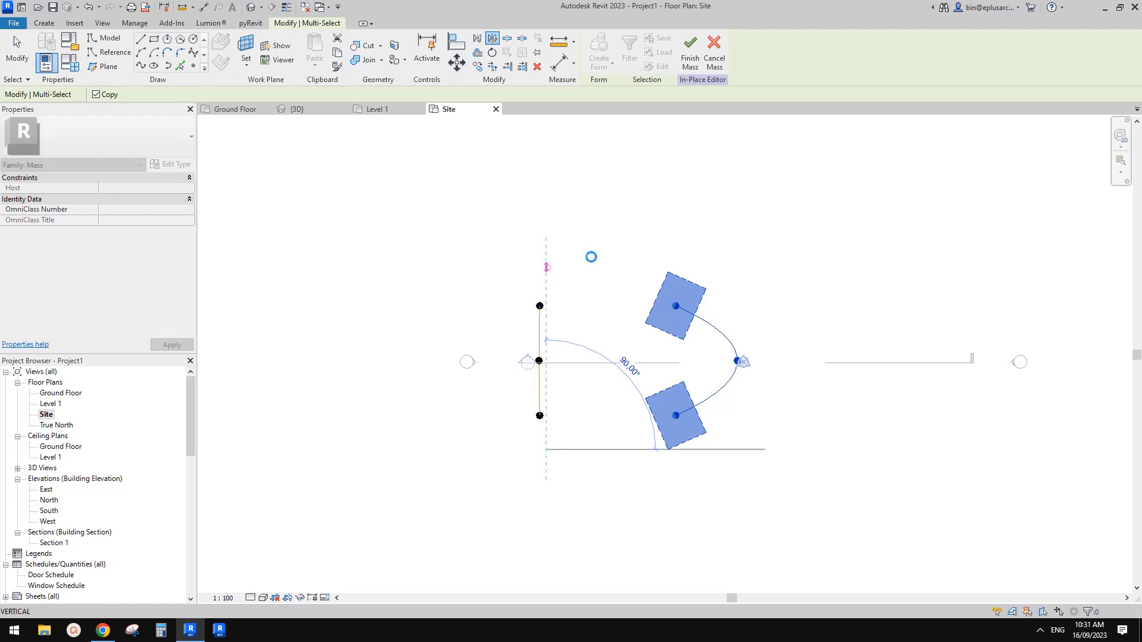
left_click(591, 257)
left_click(574, 301)
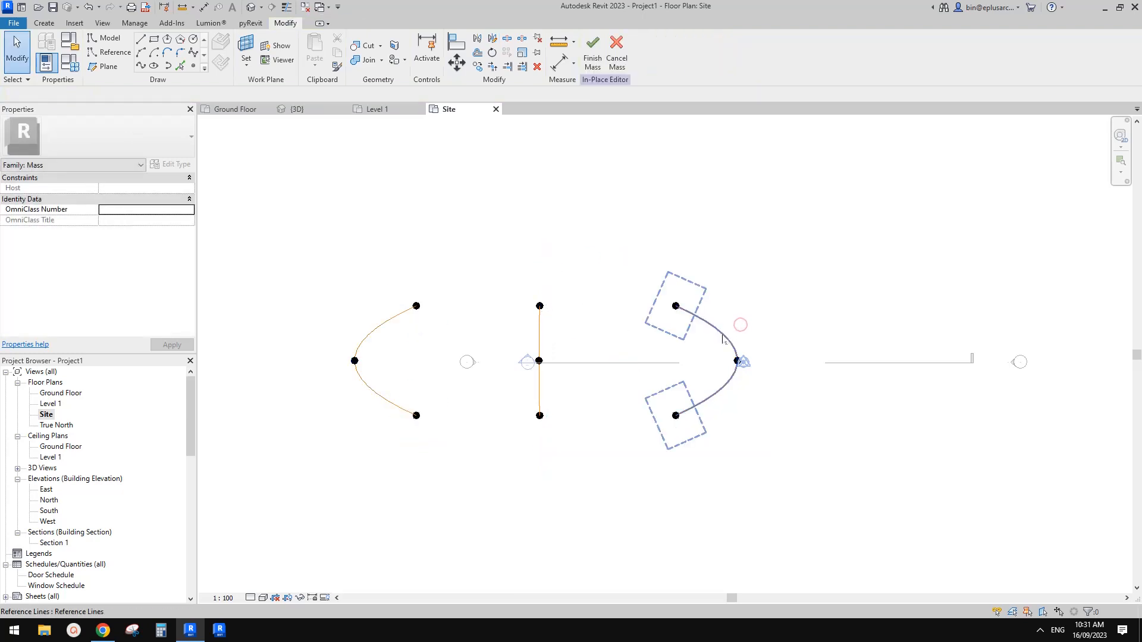
Step: In the 3D view, lower the apex point of the upright middle arch to reduce that arch's height
middle_click_drag(703, 336, 754, 330)
left_click(762, 324)
key("Escape")
middle_click_drag(485, 355, 582, 342)
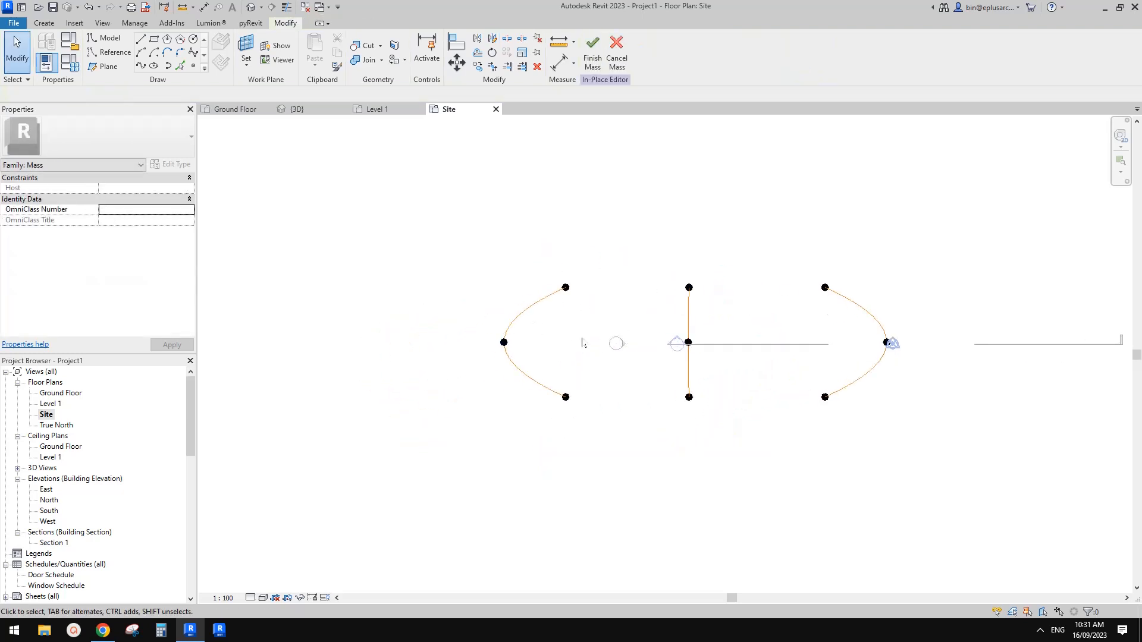
scroll(610, 335, "up", 2)
left_click(251, 7)
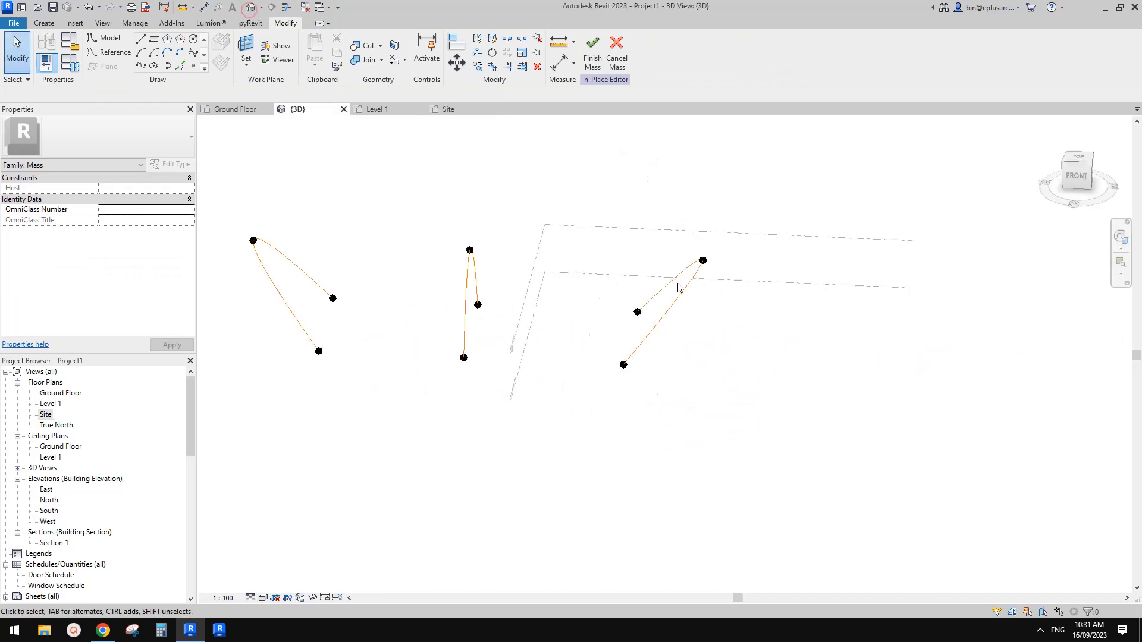
middle_click_drag(677, 284, 701, 199, "shift")
middle_click_drag(504, 273, 558, 269)
left_click_drag(569, 229, 615, 283)
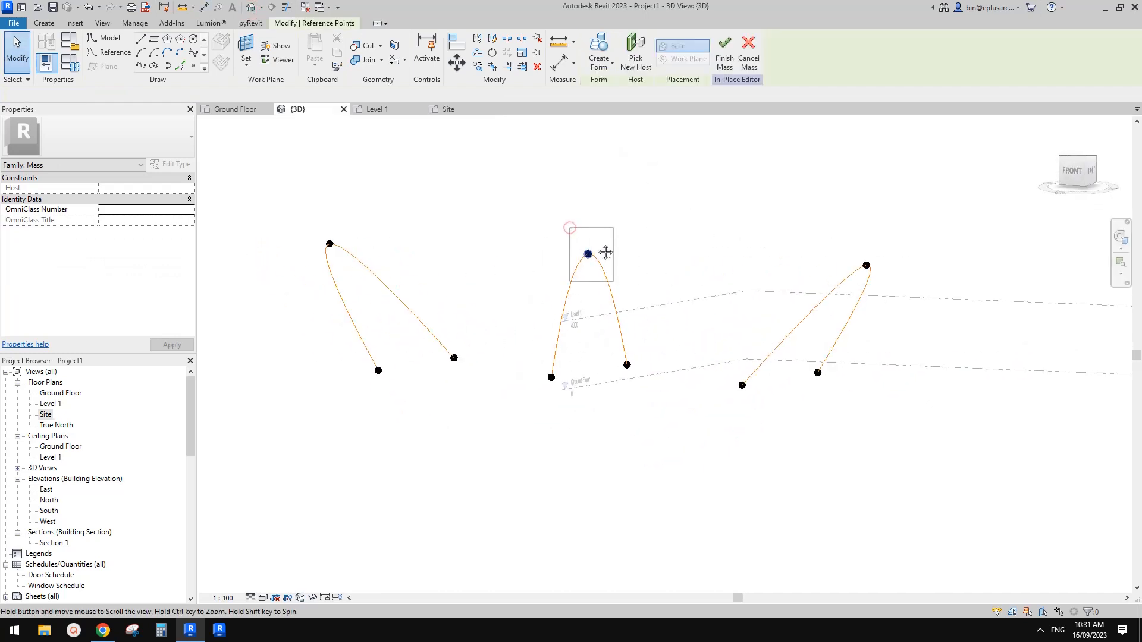
left_click_drag(585, 229, 588, 247)
left_click(551, 248)
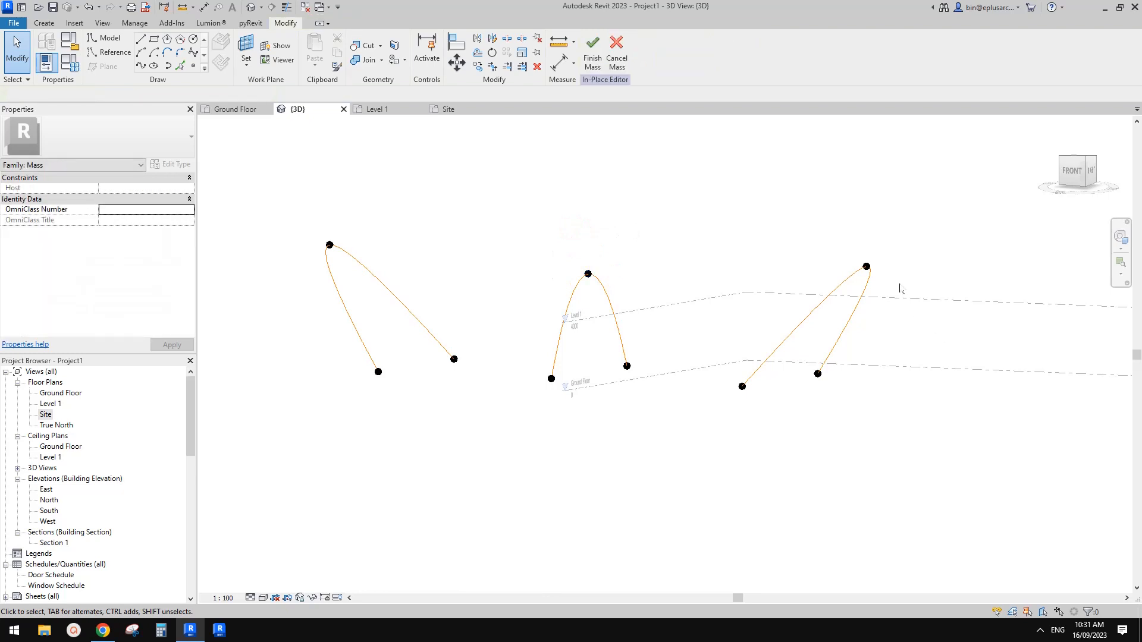
Step: Create a form from the three arched reference lines
left_click(850, 281)
left_click(576, 297, "ctrl")
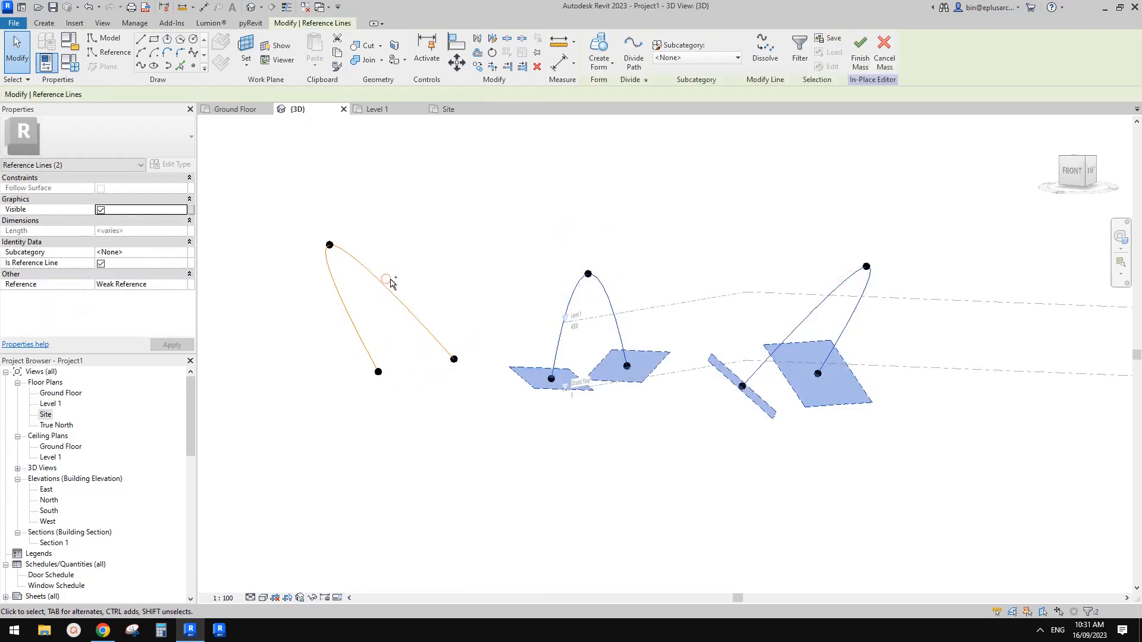
left_click(389, 288, "ctrl")
left_click(599, 51)
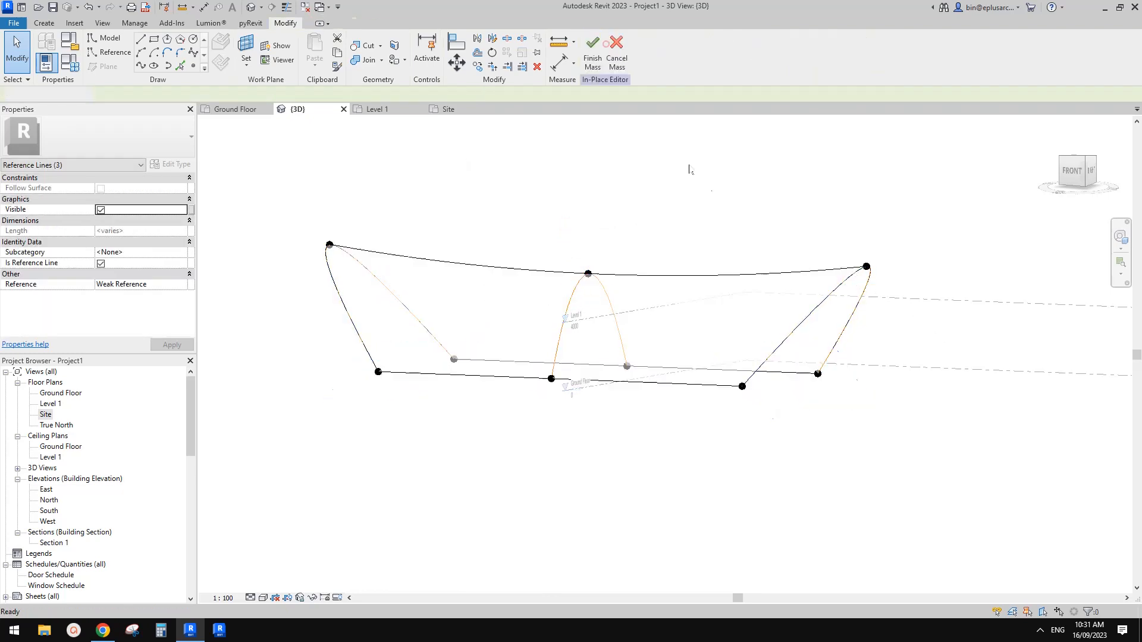
middle_click_drag(734, 216, 869, 239, "shift")
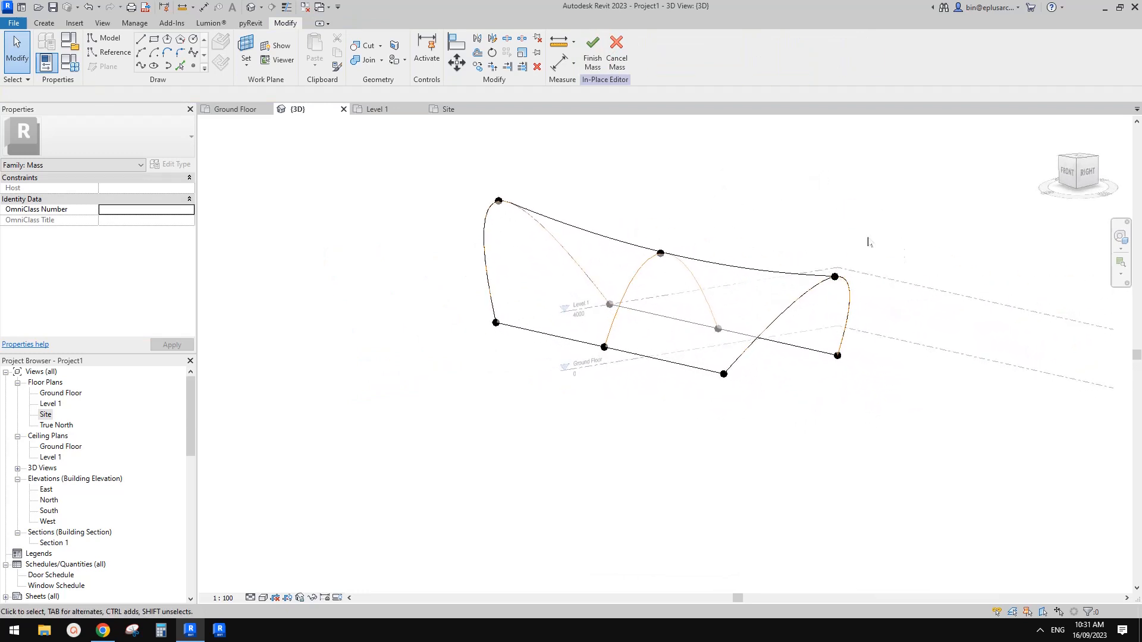
left_click(802, 281)
middle_click_drag(752, 250, 717, 324, "shift")
key("Delete")
scroll(676, 296, "up", 2)
key("ctrl+z")
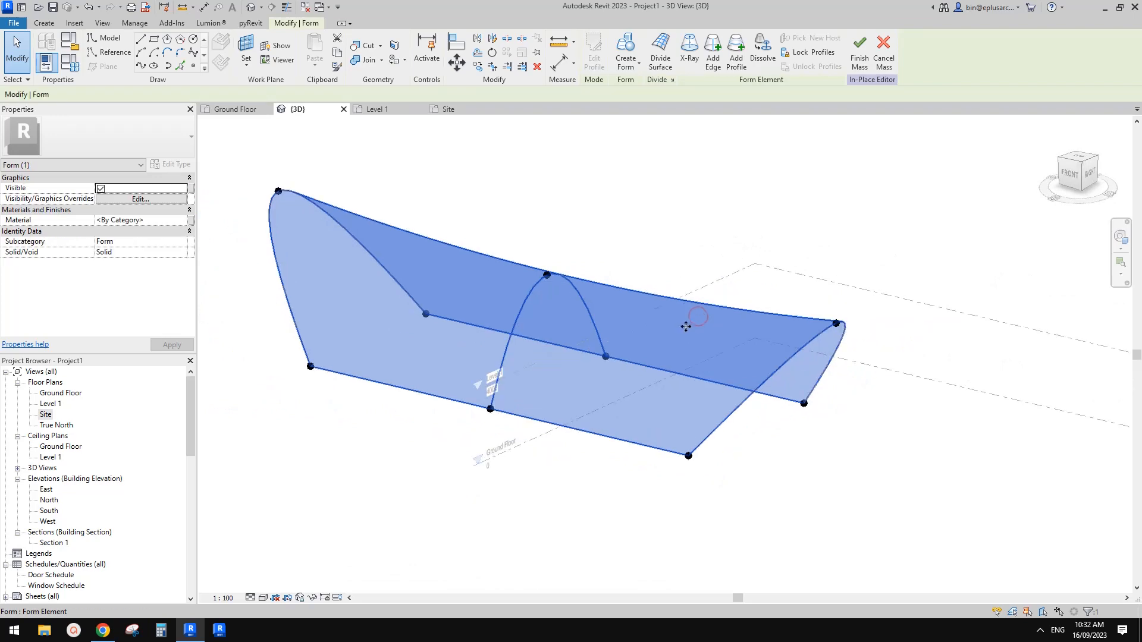
key("ctrl+z")
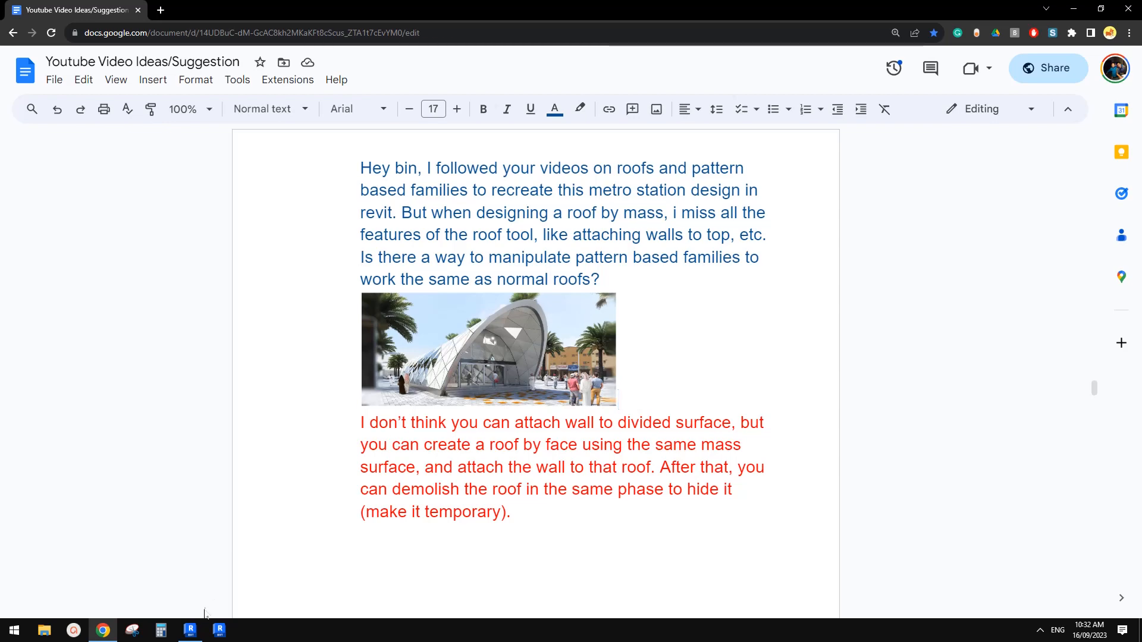
Step: Return to Revit and divide the surface of the arched form
left_click(190, 629)
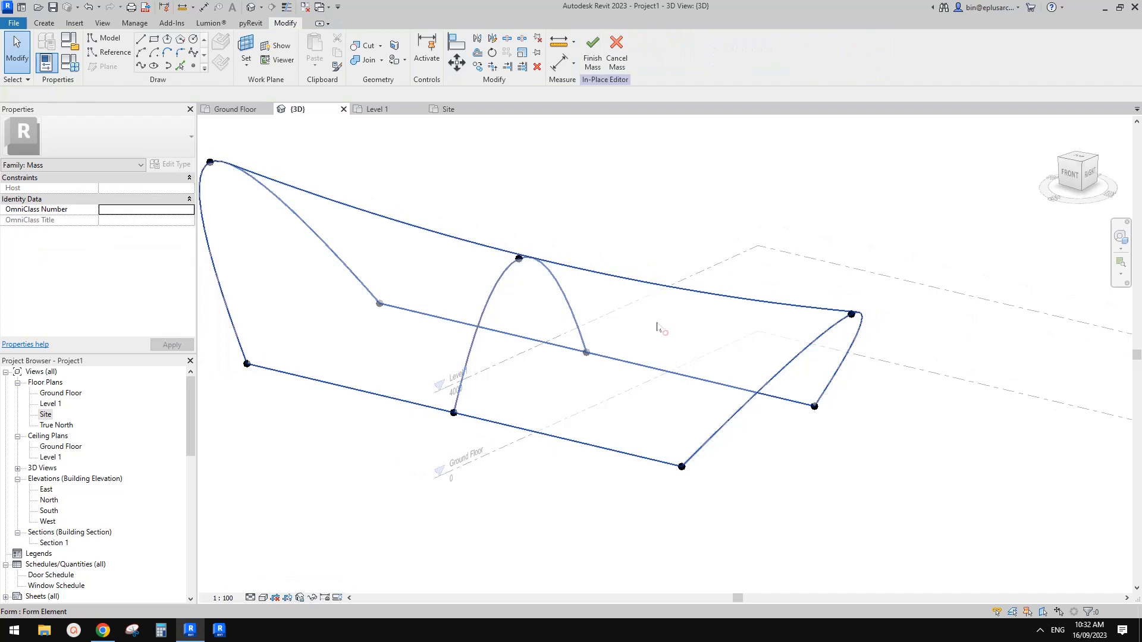
left_click(658, 327)
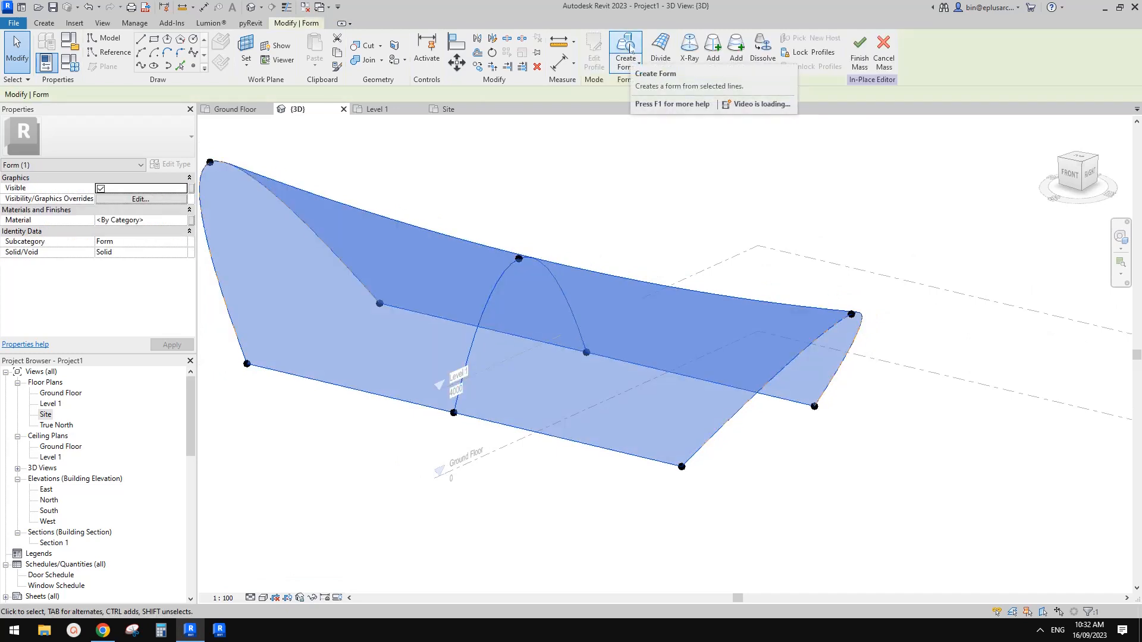
scroll(654, 273, "down", 1)
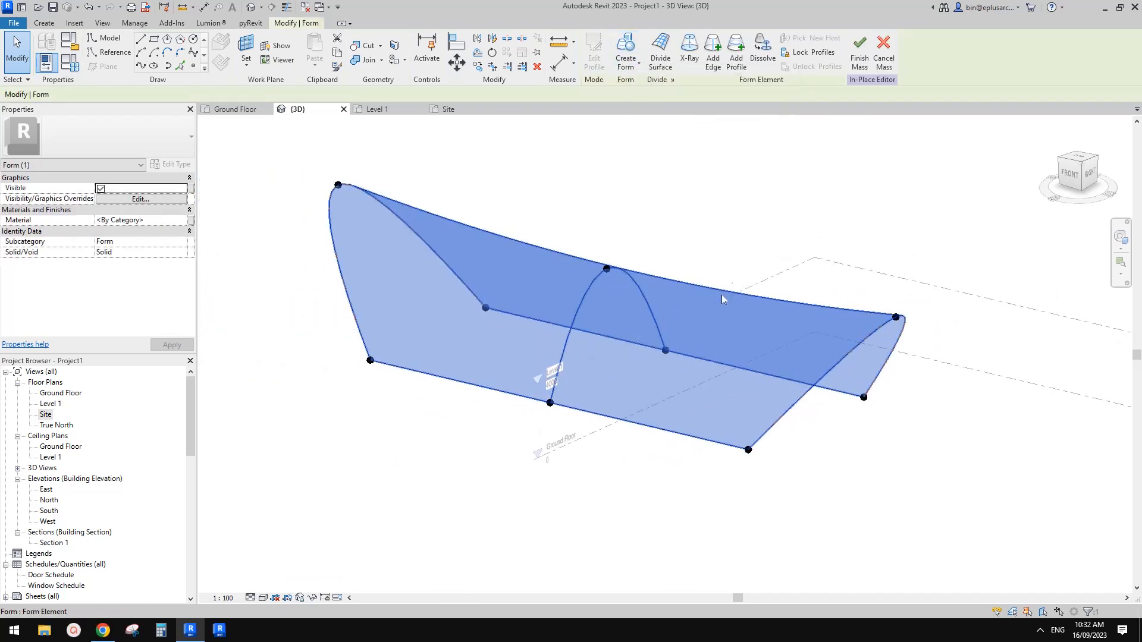
left_click(661, 53)
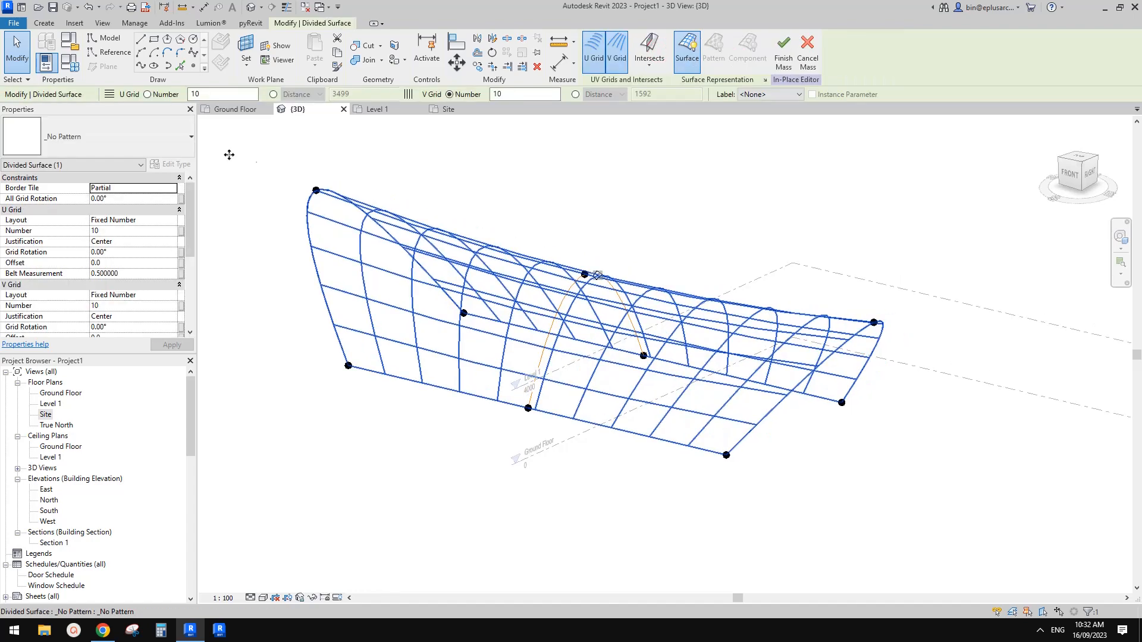
Step: Check the metro station photo in the Google Doc and apply the Triangle (flat) pattern to the divided surface in Revit
left_click(142, 149)
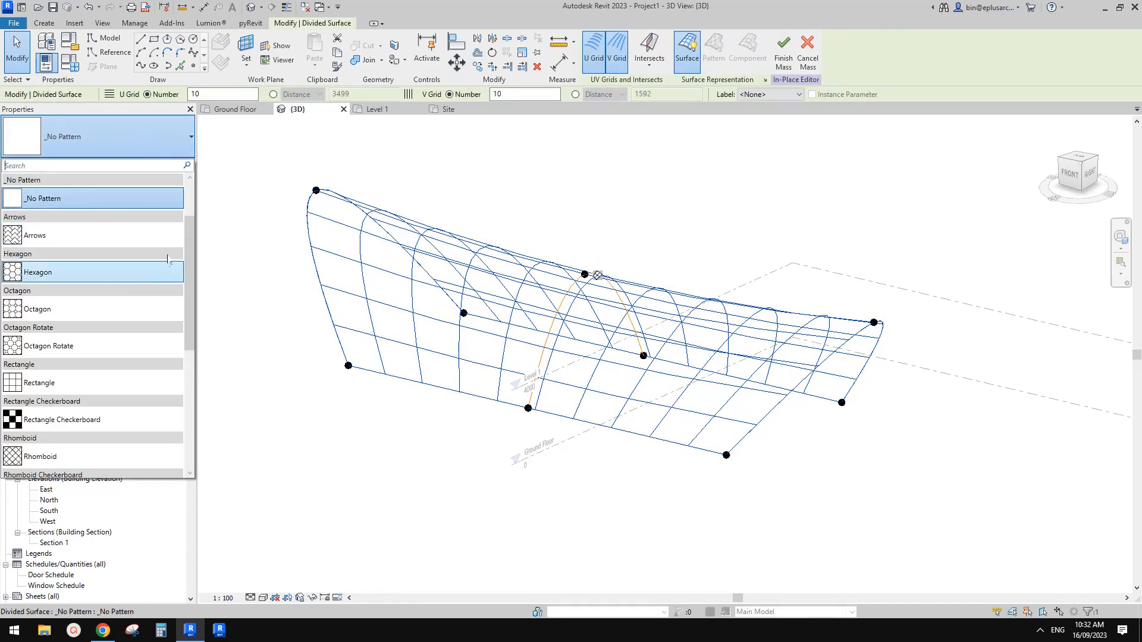
left_click(106, 629)
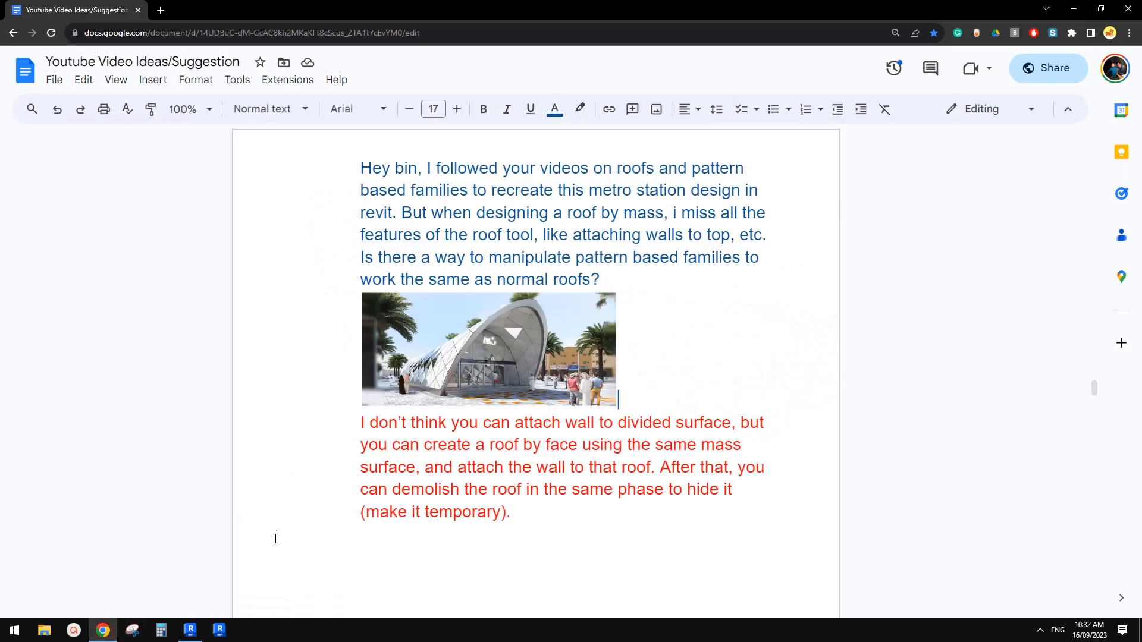
left_click(190, 630)
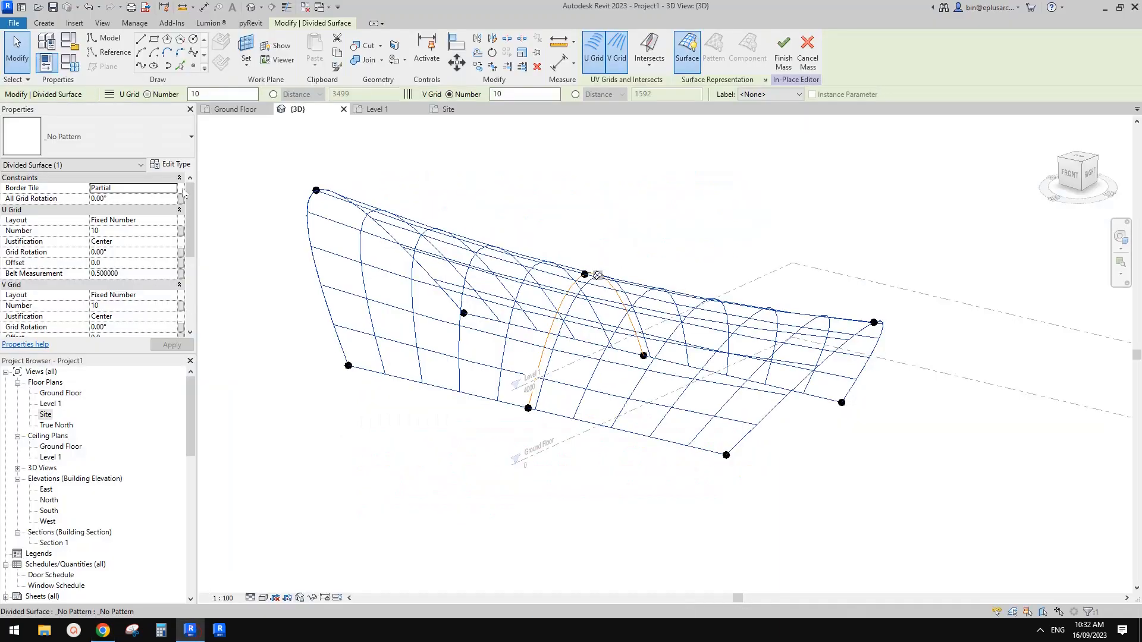
left_click(143, 143)
left_click_drag(192, 236, 193, 343)
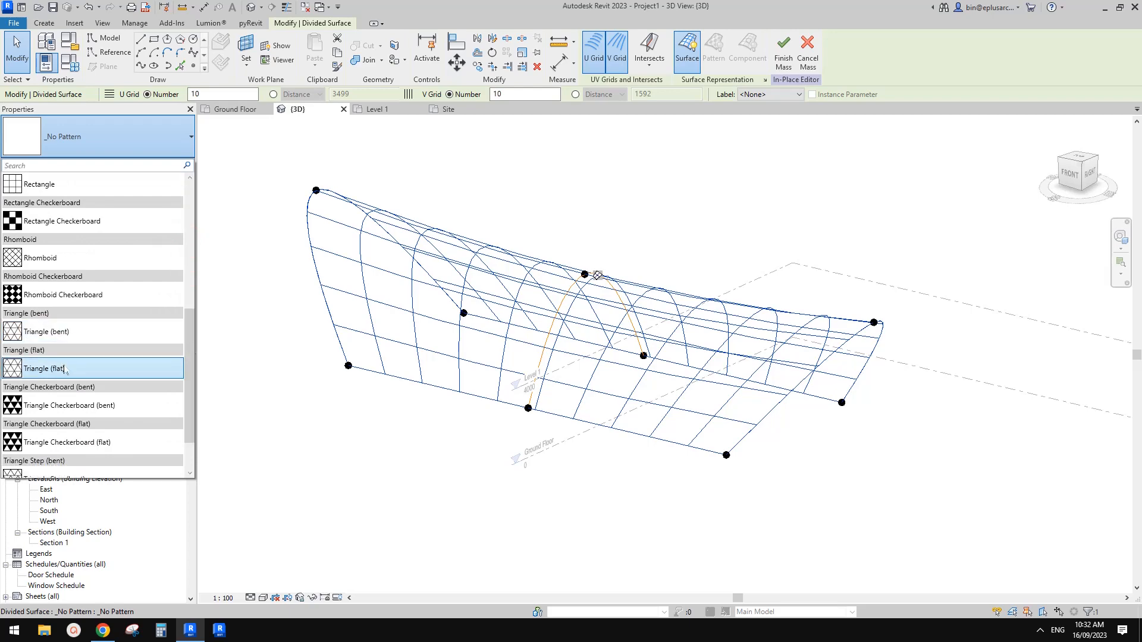
left_click(59, 367)
scroll(844, 370, "up", 2)
middle_click_drag(854, 379, 861, 378, "shift")
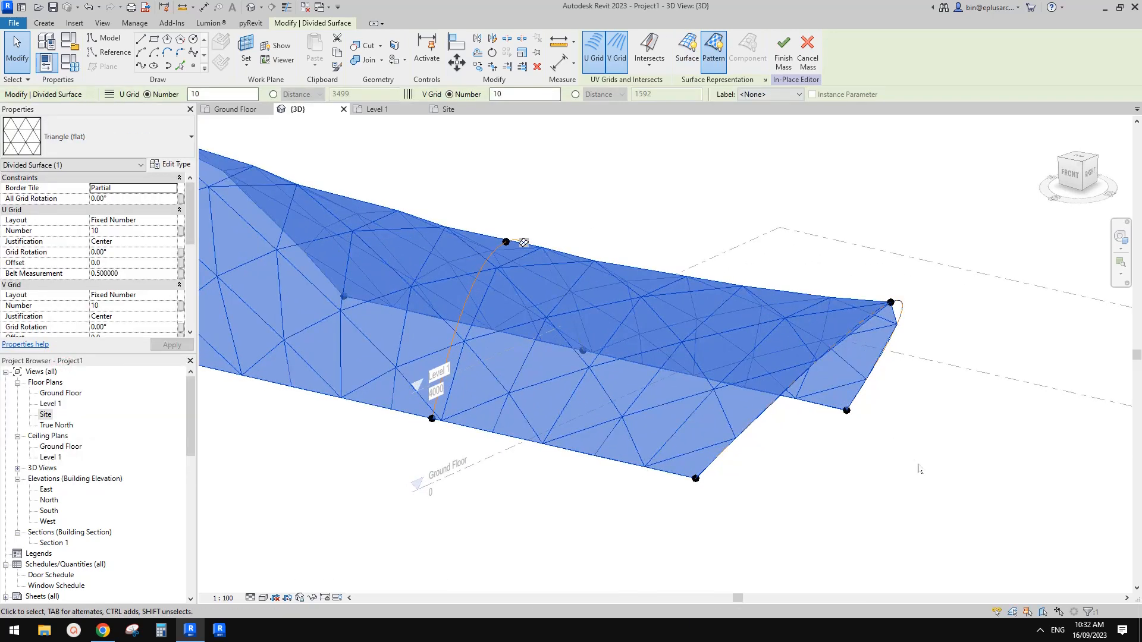
left_click(918, 464)
middle_click_drag(888, 469, 892, 459, "shift")
Step: Set the divided surface's U grid layout to Minimum Spacing
left_click(525, 241)
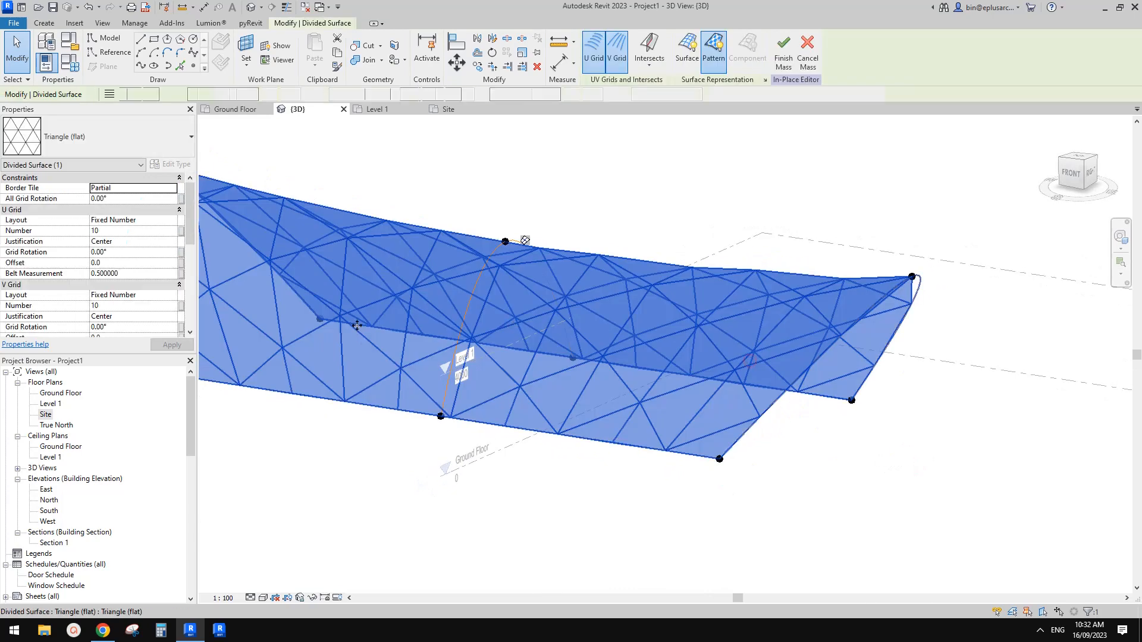
left_click(151, 234)
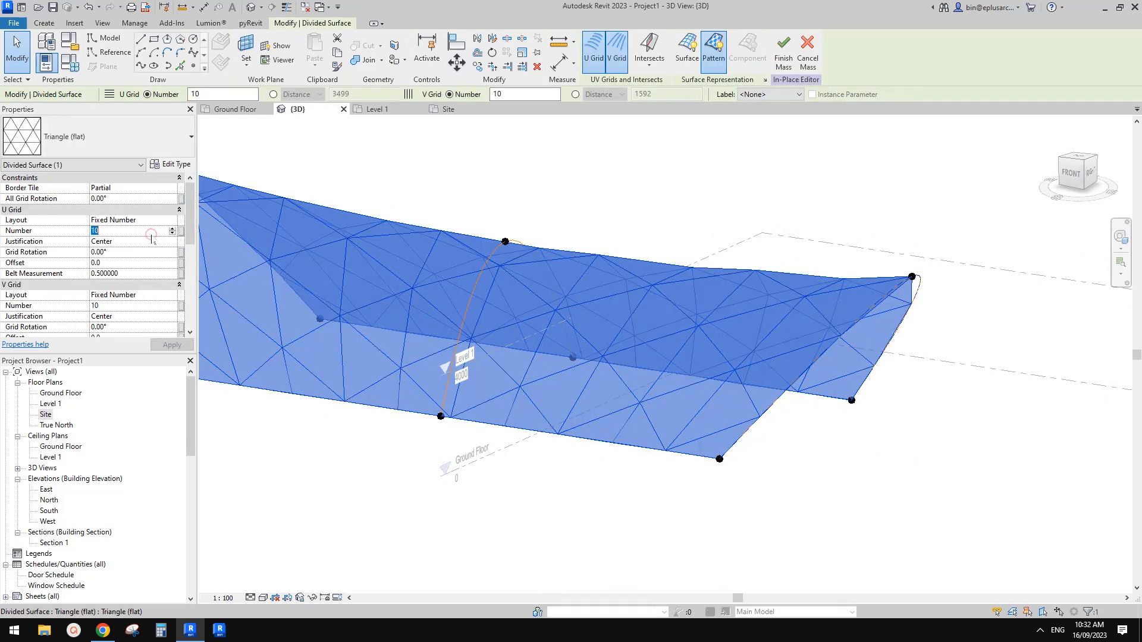
left_click(151, 220)
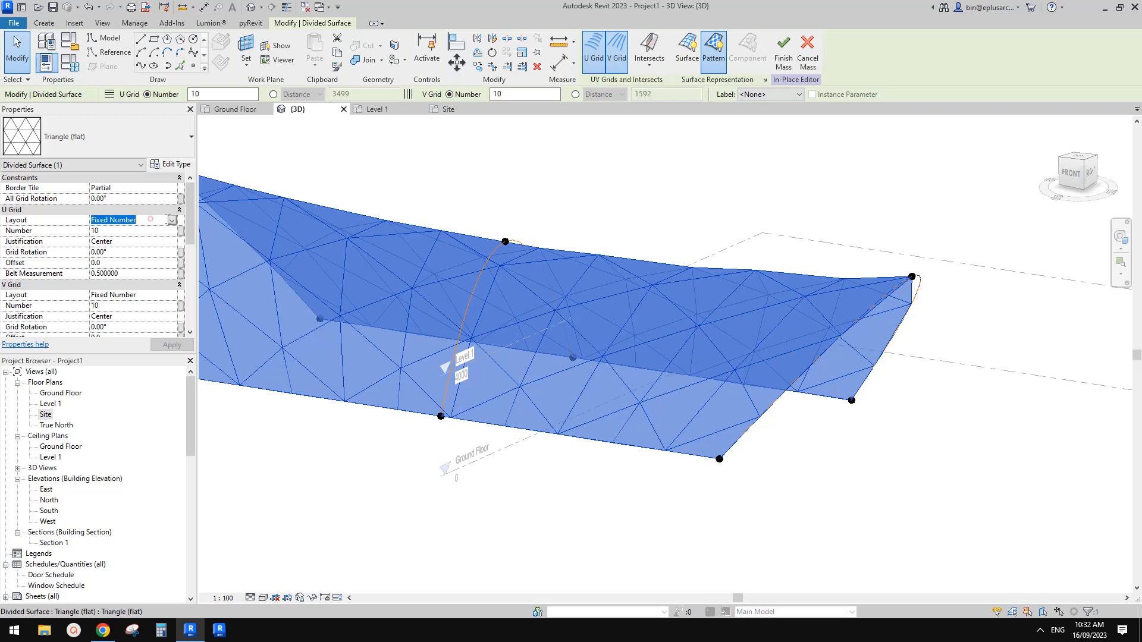
left_click(170, 220)
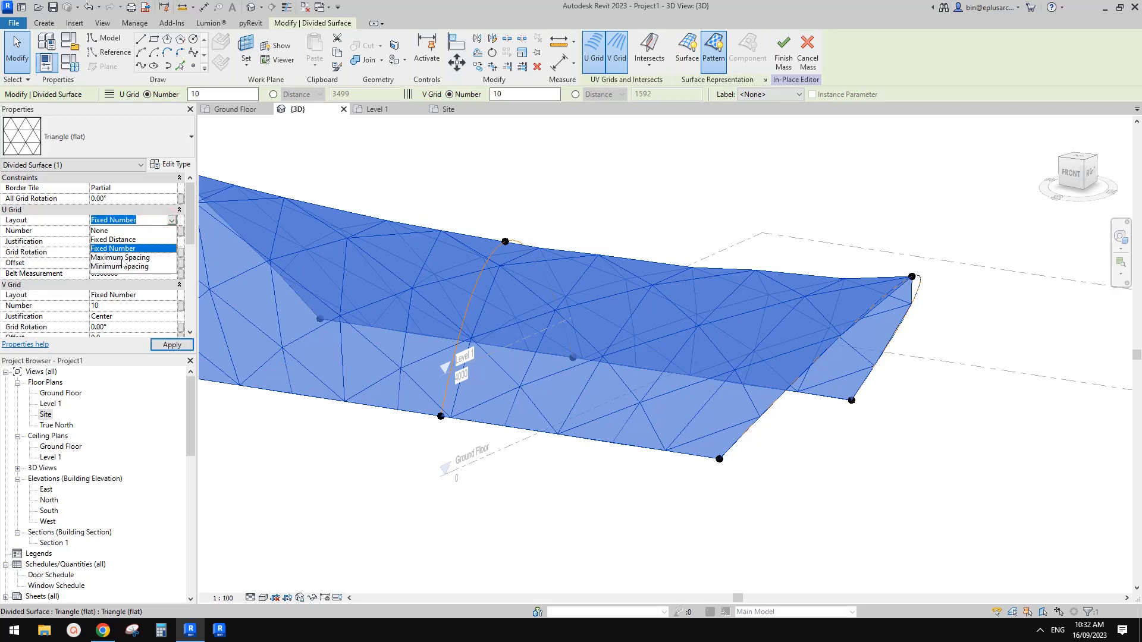
left_click(128, 265)
Step: Set the V grid layout to Maximum Spacing and the distance of both the U and V grids to 1200 mm
left_click(171, 296)
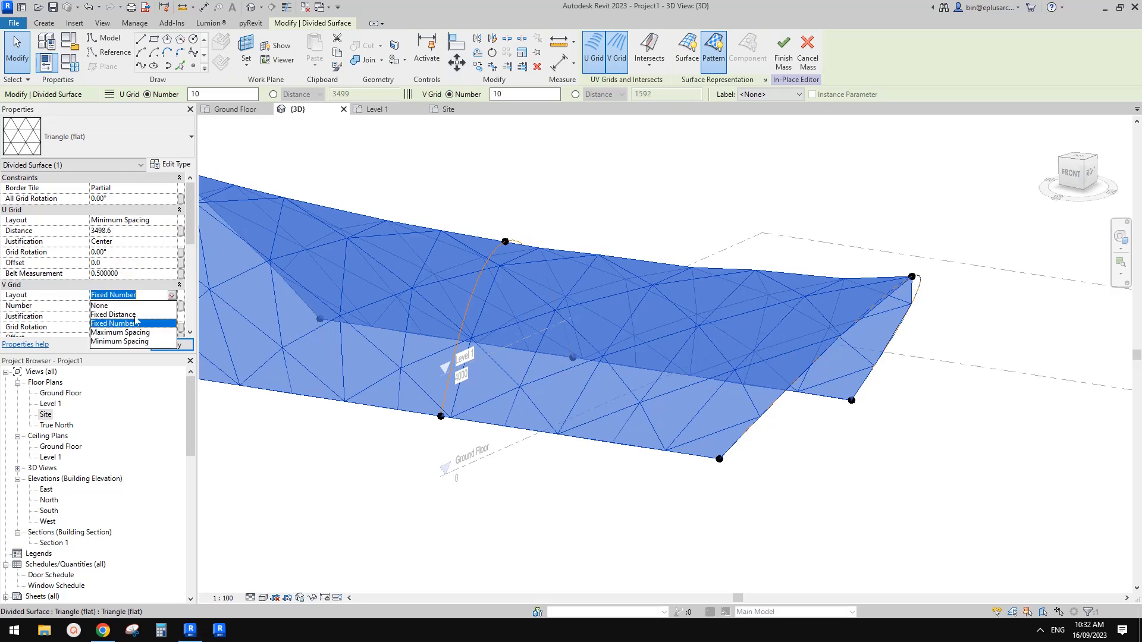
left_click(138, 342)
left_click(173, 295)
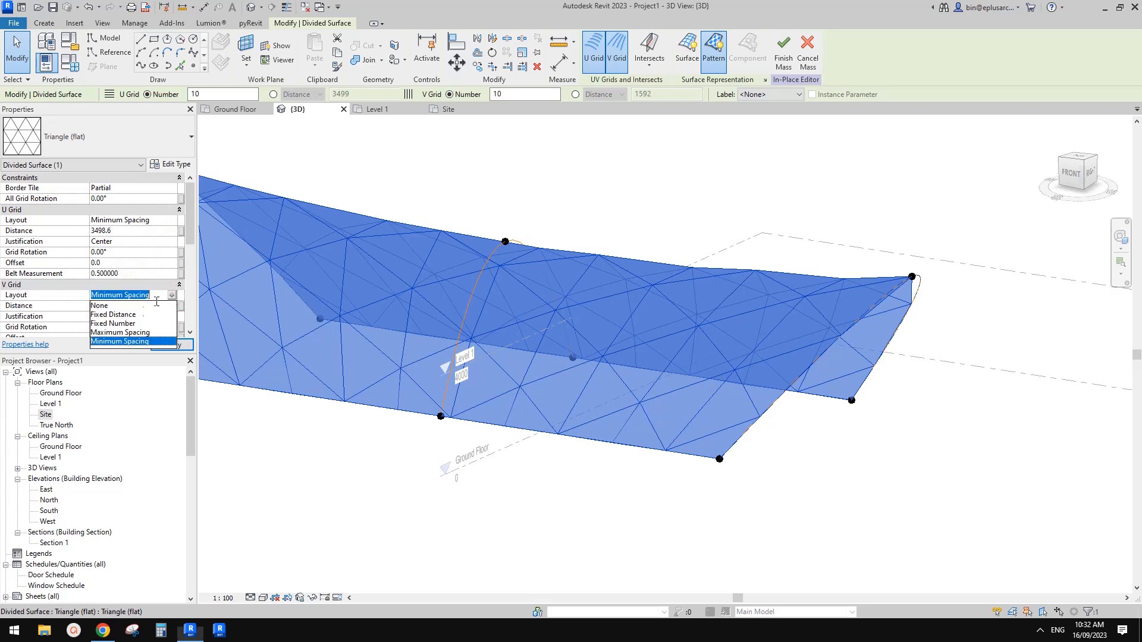
left_click(133, 332)
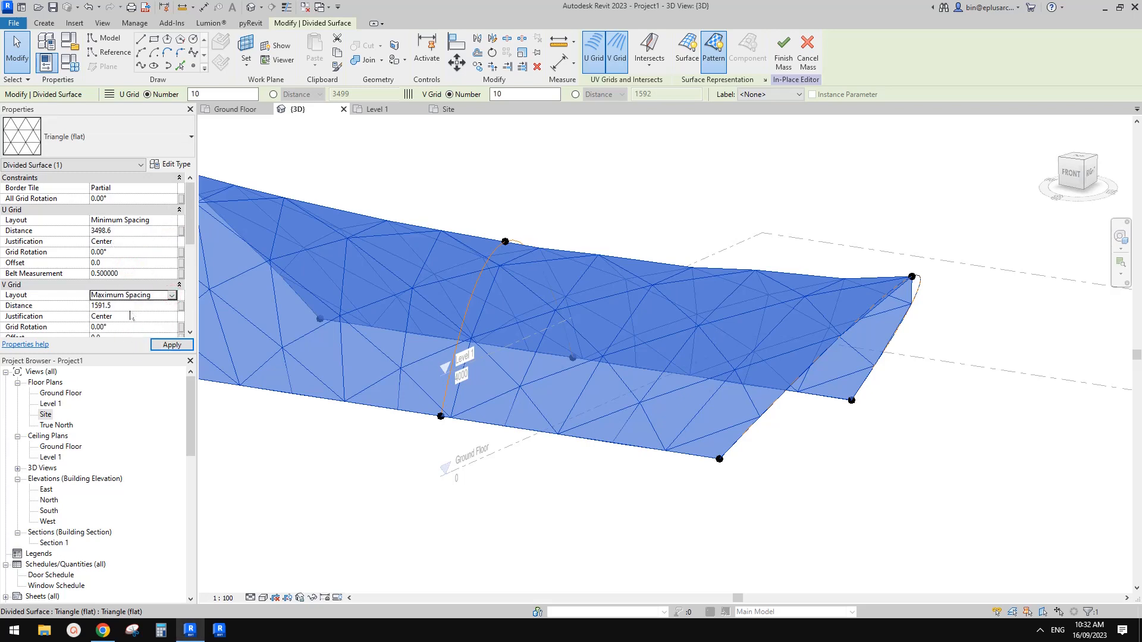
left_click(138, 306)
type("1200")
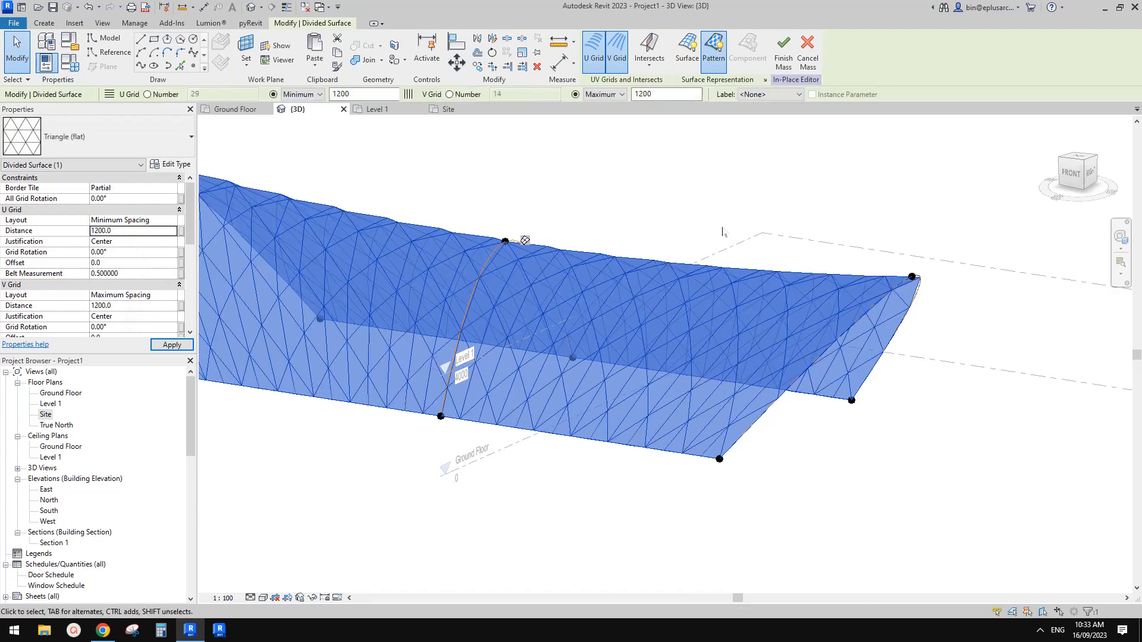
scroll(794, 249, "down", 1)
middle_click_drag(801, 253, 723, 245, "shift")
left_click(831, 232)
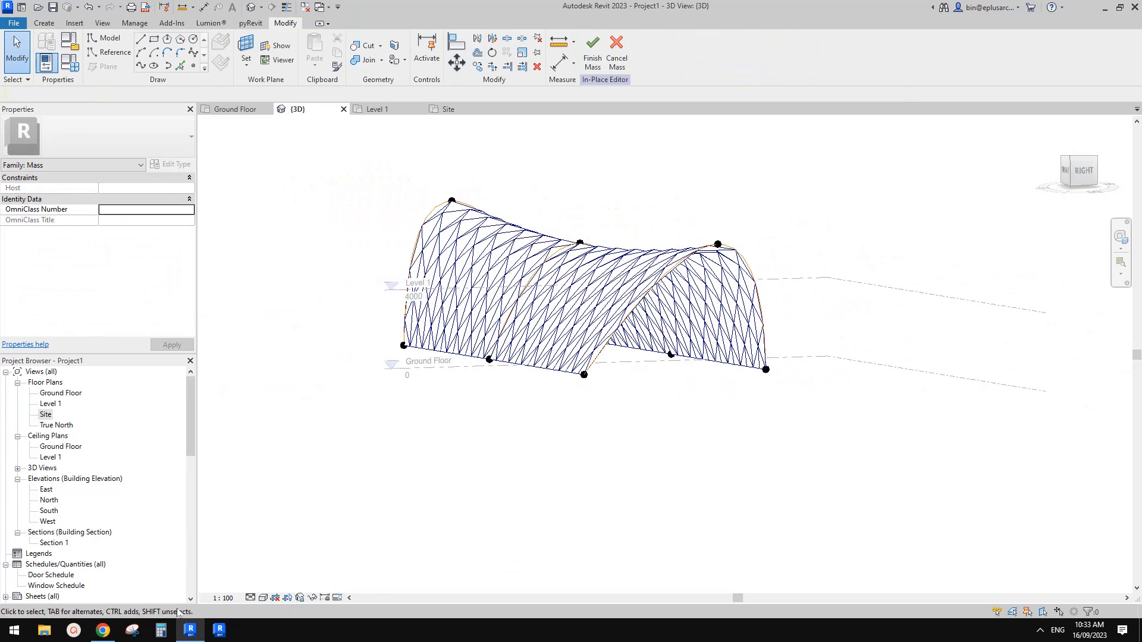
Step: Compare the triangulated surface in Revit from several angles with the metro station photo in the Google Doc
left_click(102, 630)
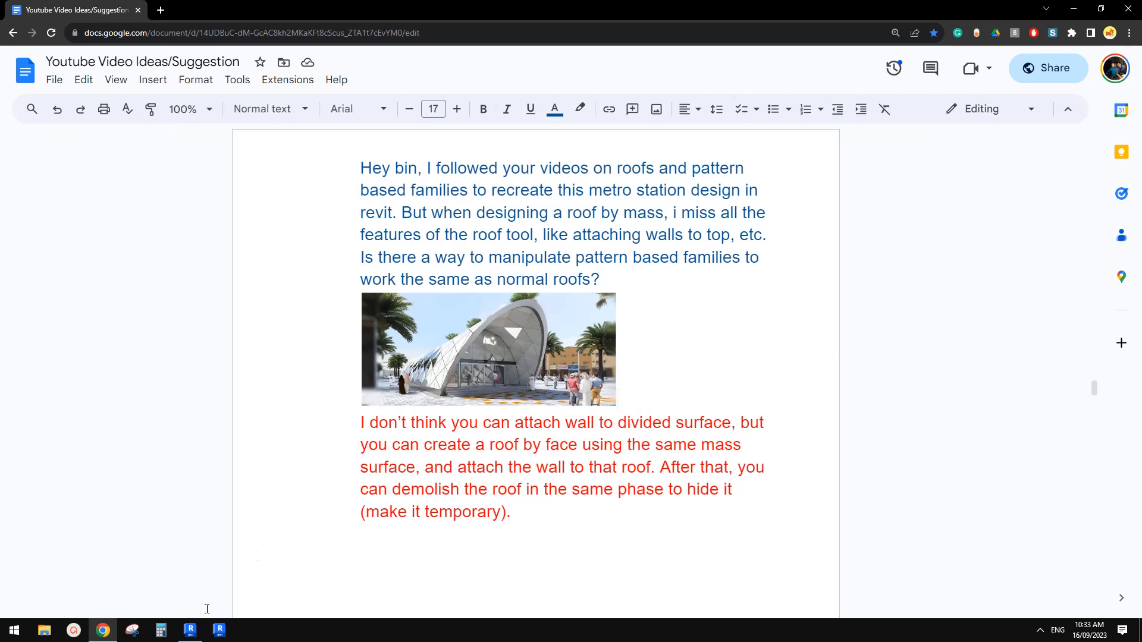
left_click(190, 630)
middle_click_drag(648, 454, 659, 400, "shift")
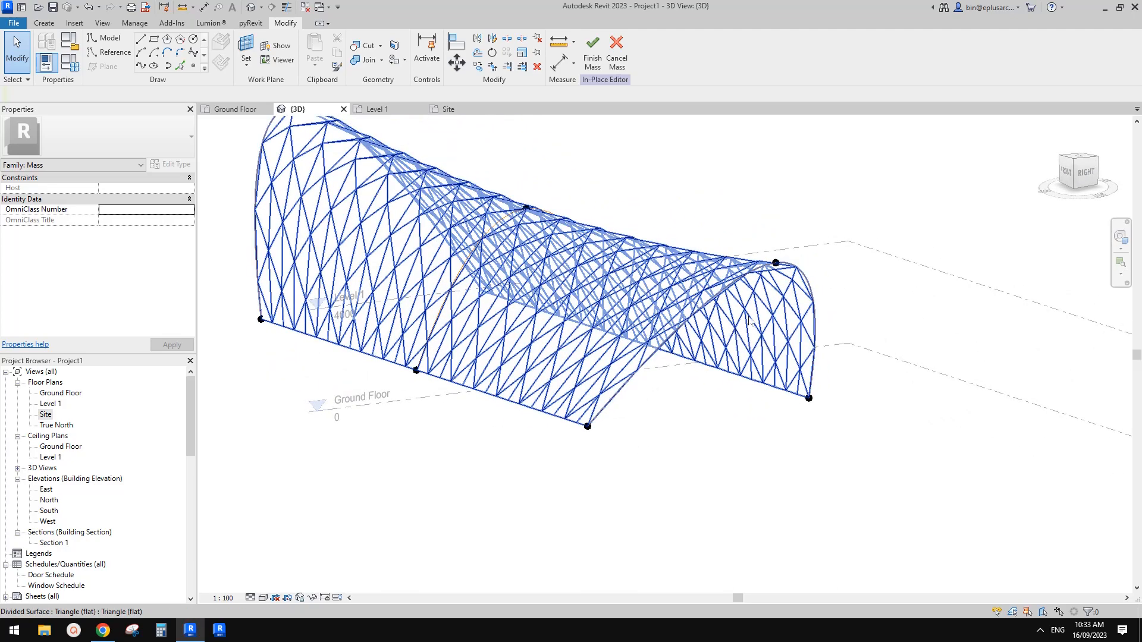
middle_click_drag(745, 333, 758, 345, "shift")
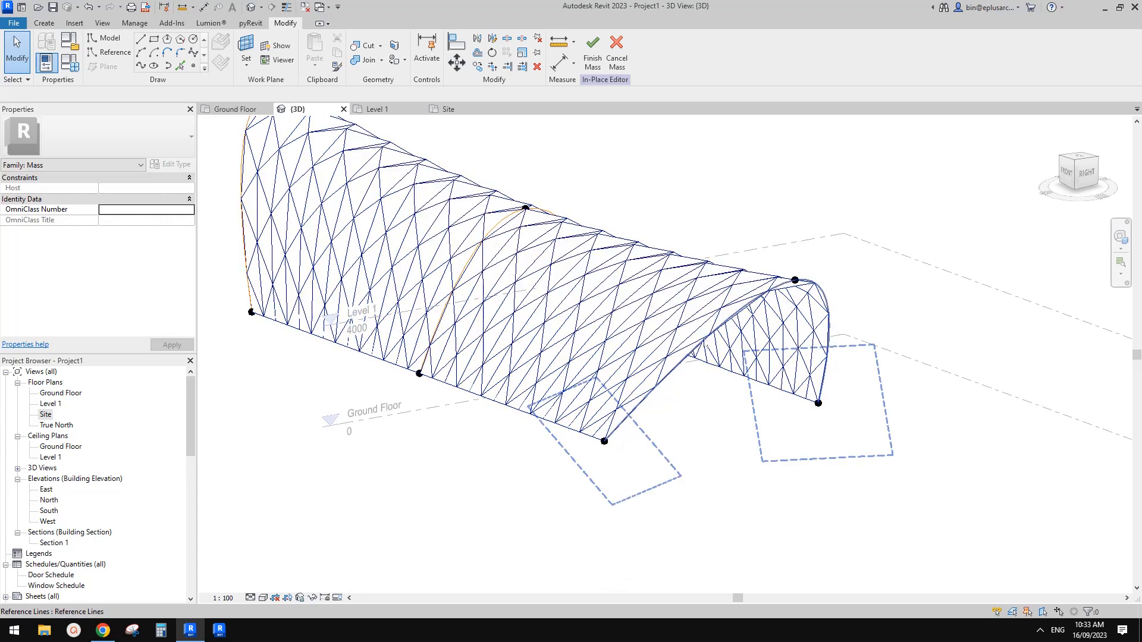
middle_click_drag(662, 388, 618, 421, "shift")
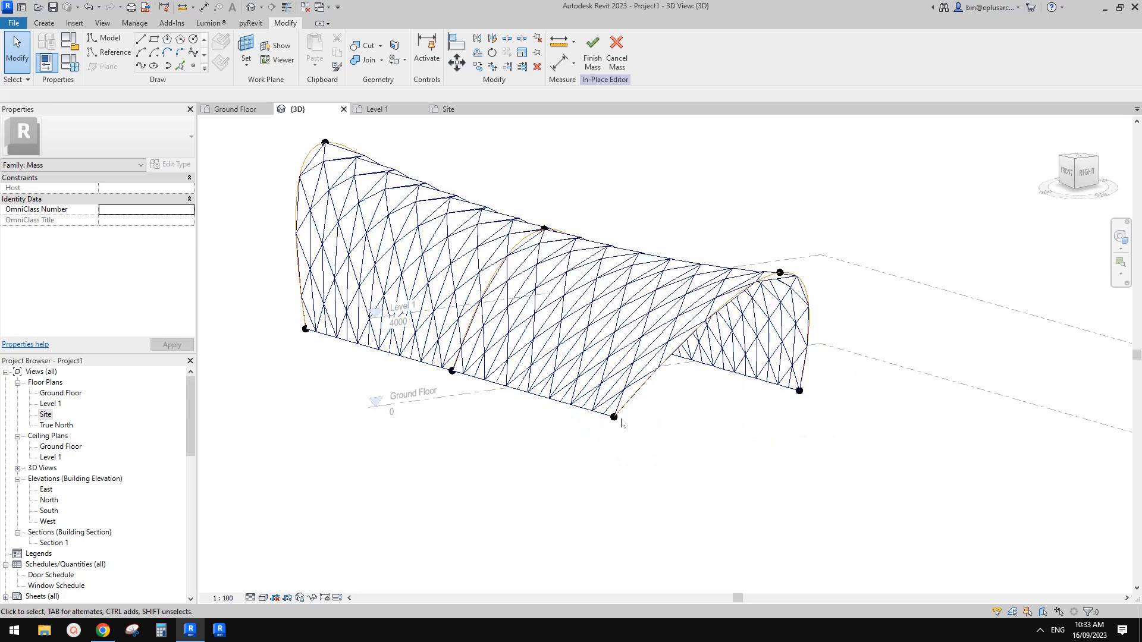
scroll(794, 384, "down", 1)
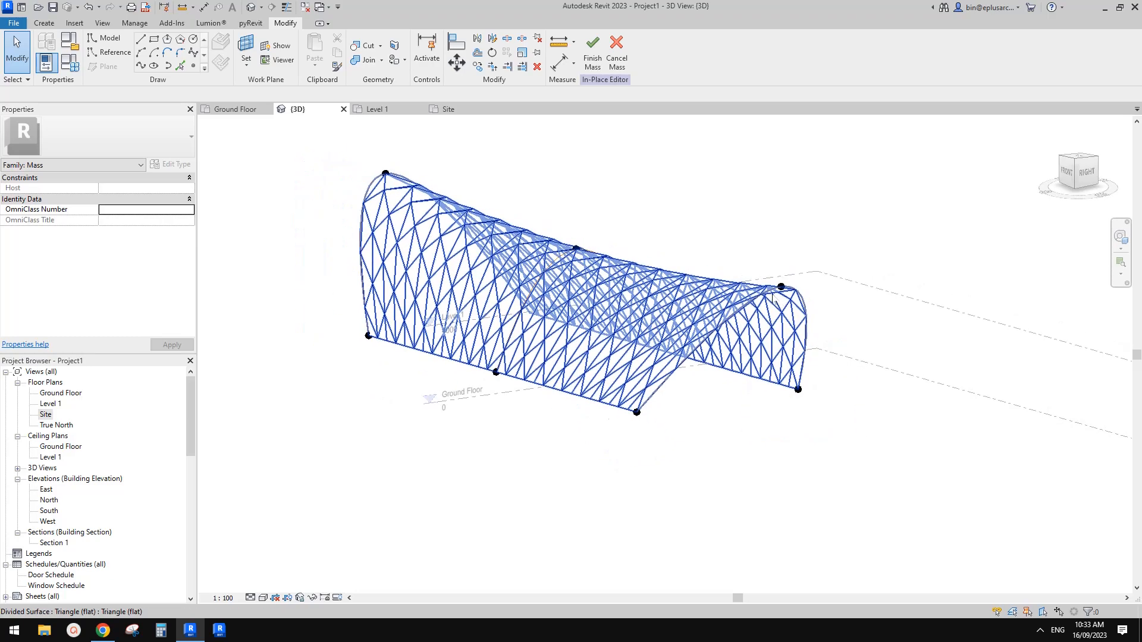
middle_click_drag(772, 299, 749, 305, "shift")
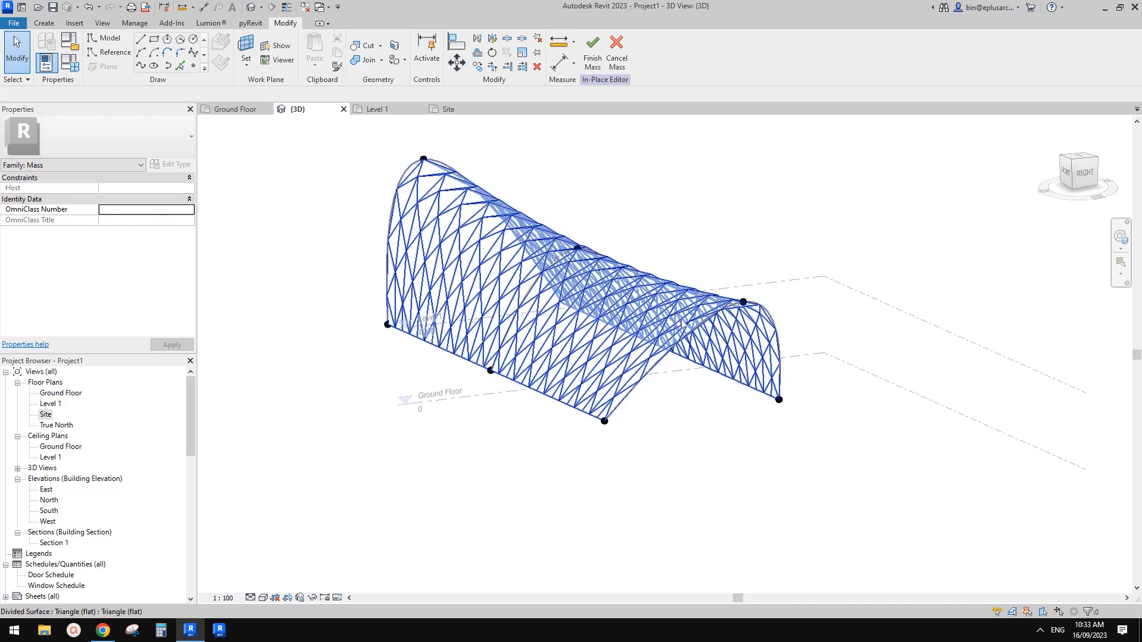
middle_click_drag(681, 321, 698, 370, "shift")
scroll(723, 364, "up", 1)
scroll(699, 369, "up", 1)
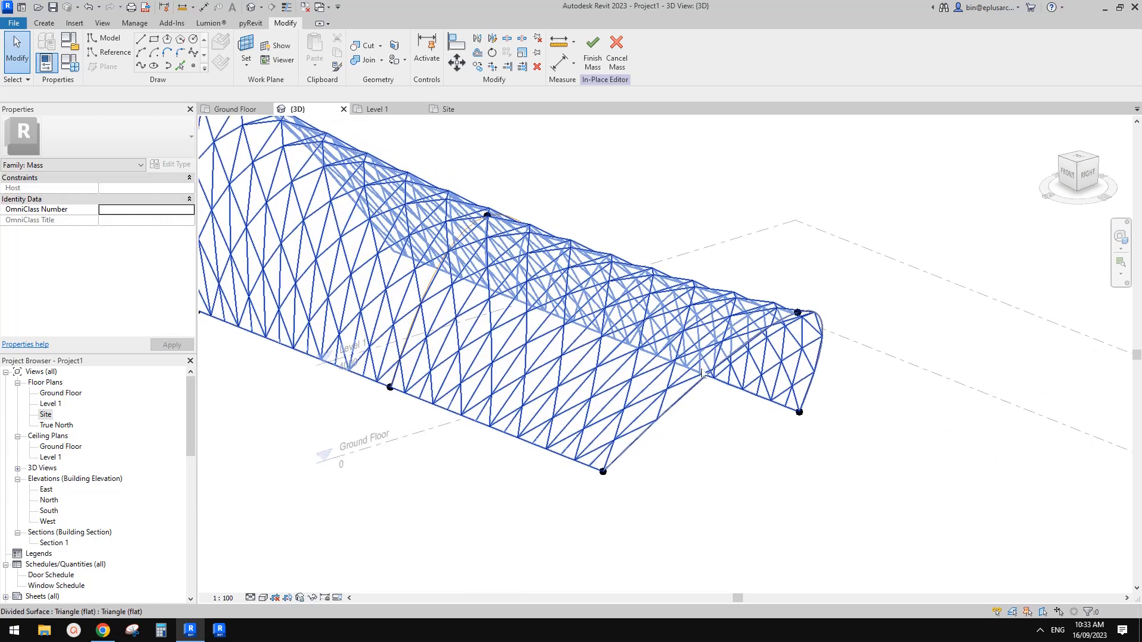
left_click(106, 632)
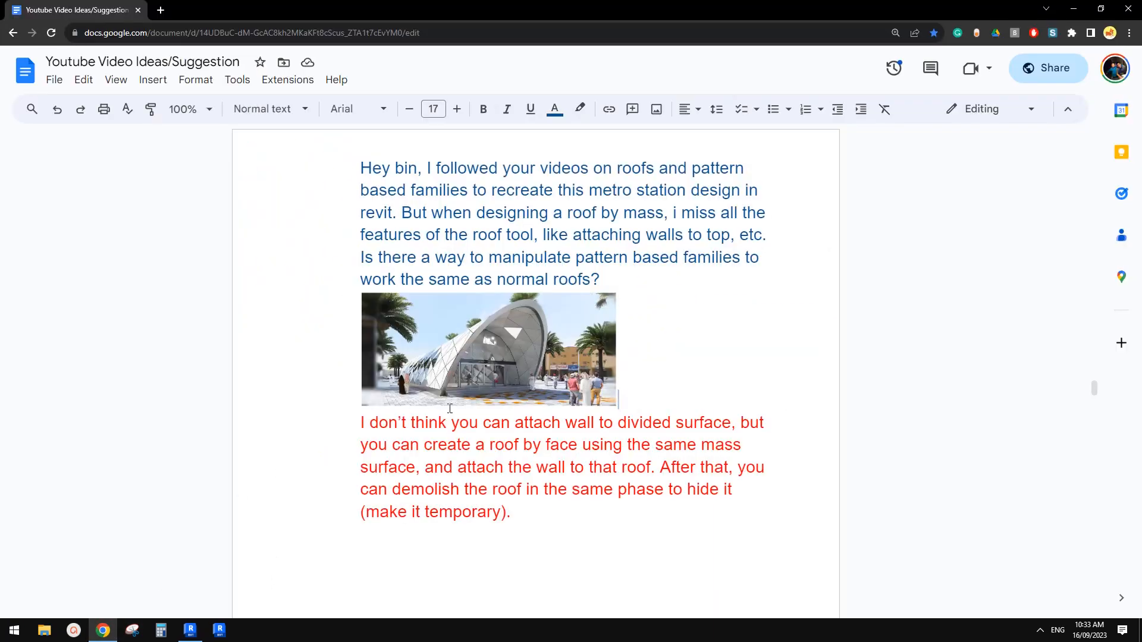
Step: Switch back to Revit and place a reference point on the curved reference line of the mass's open end arch
left_click(190, 630)
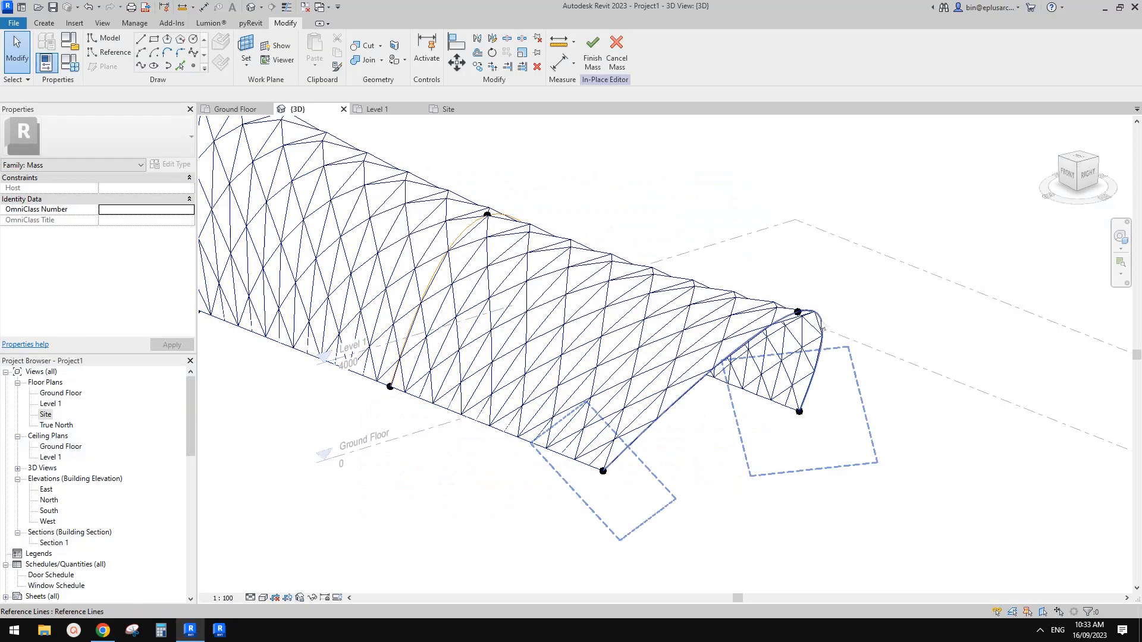
left_click(823, 327)
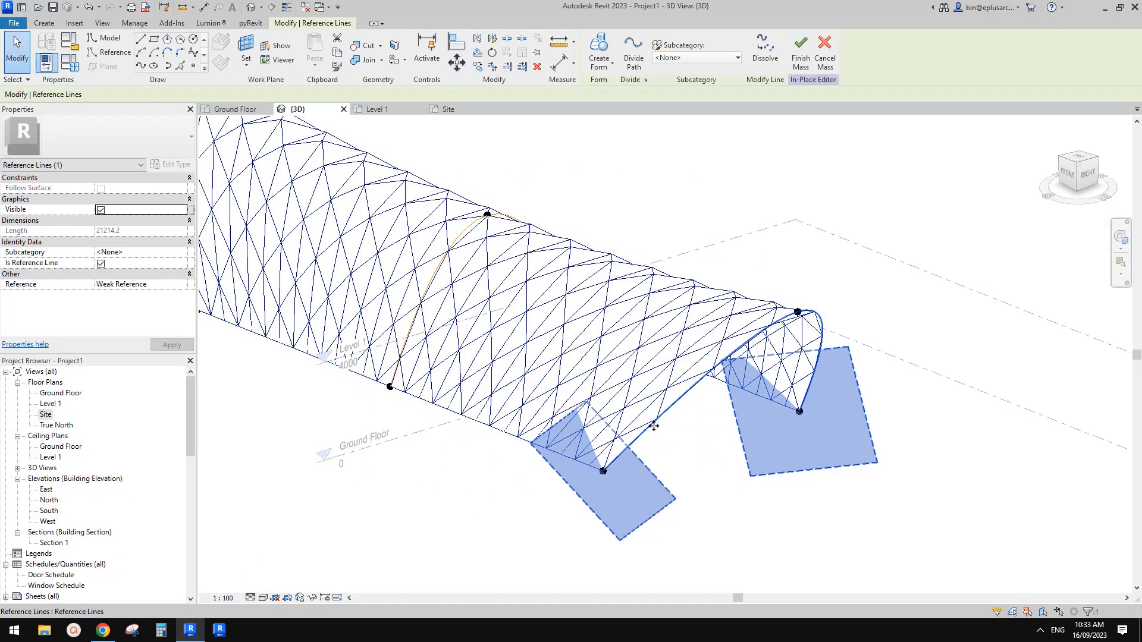
key("Escape")
left_click(821, 320)
scroll(825, 329, "up", 3)
middle_click_drag(825, 332, 820, 303, "shift")
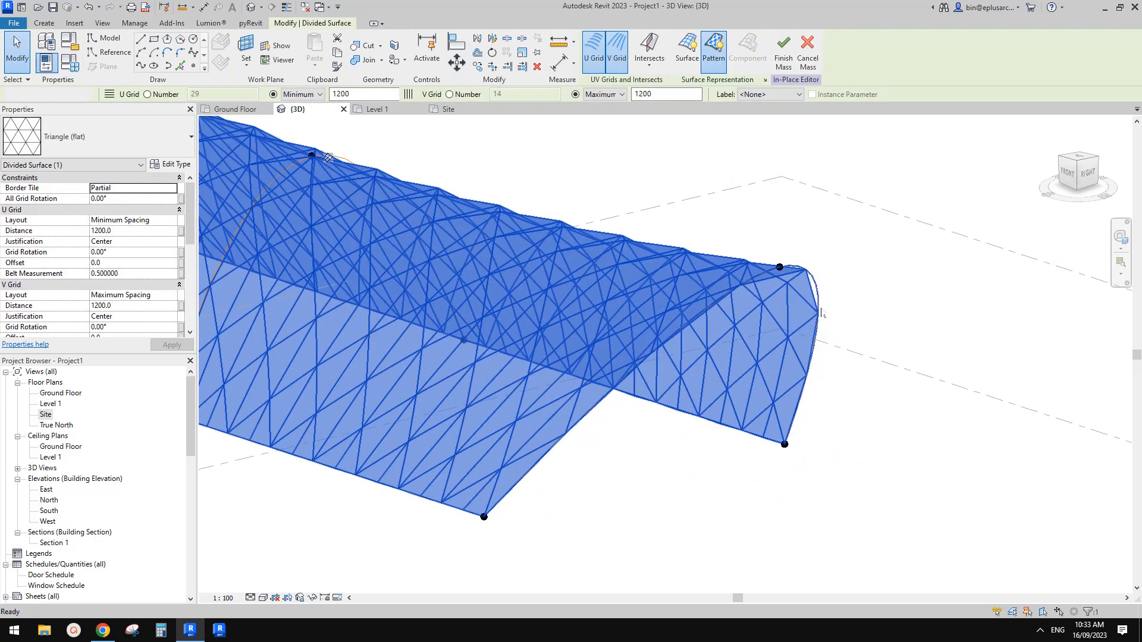
key("Escape")
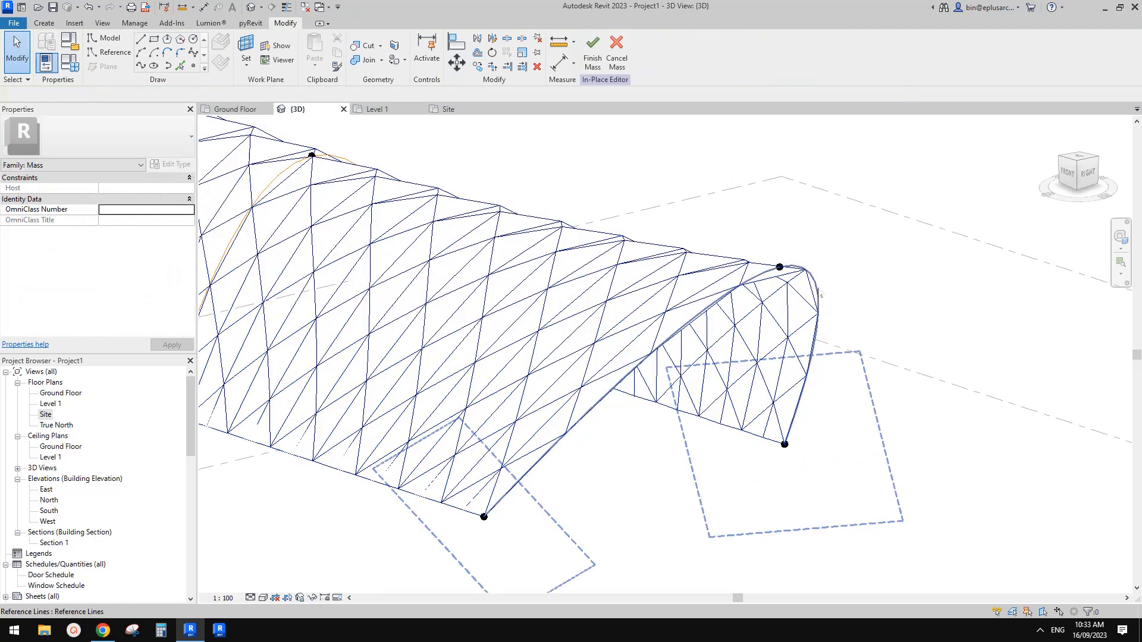
scroll(820, 295, "down", 1)
middle_click_drag(816, 297, 810, 300)
left_click(195, 66)
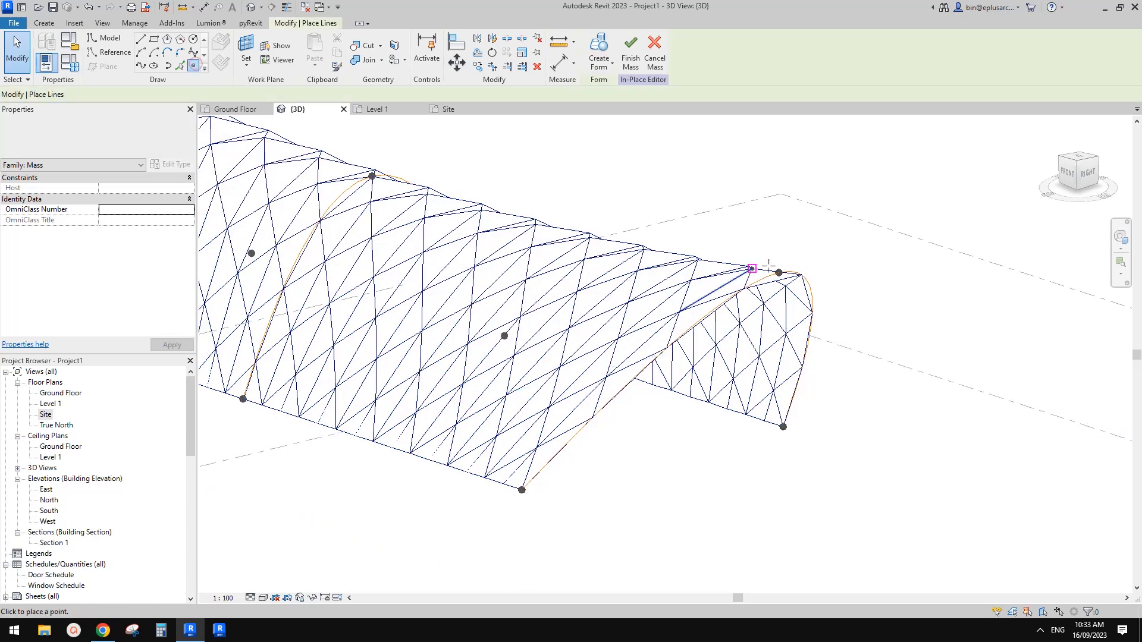
middle_click_drag(768, 264, 844, 293, "shift")
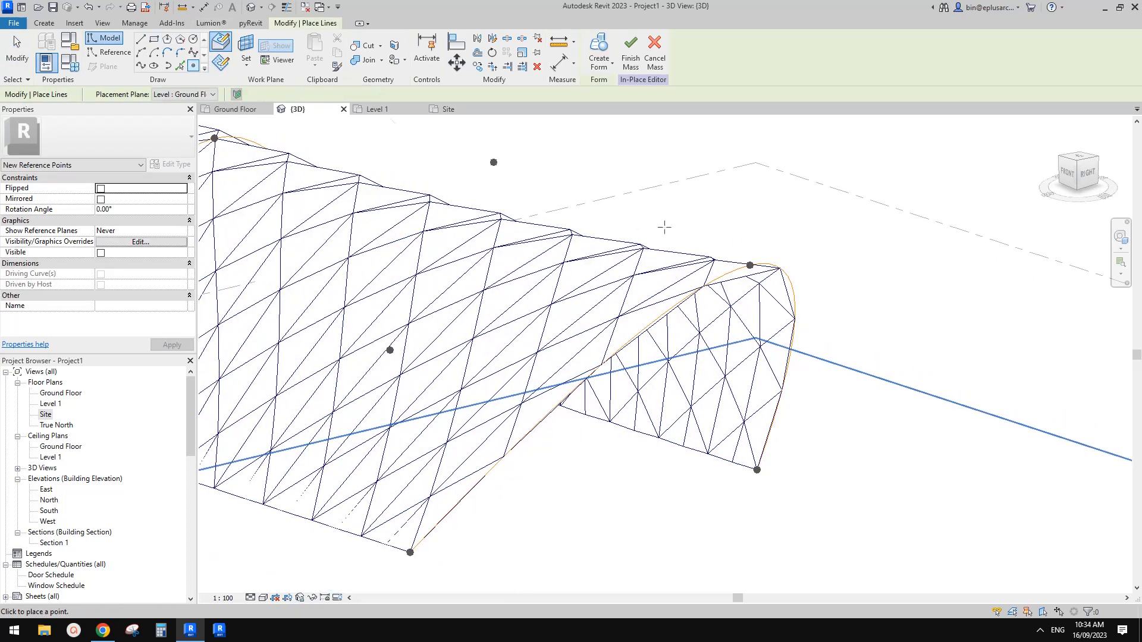
left_click(792, 286)
Step: Set the new reference point's plane as the work plane and draw a small rectangle on it from that point
left_click(110, 52)
left_click(221, 59)
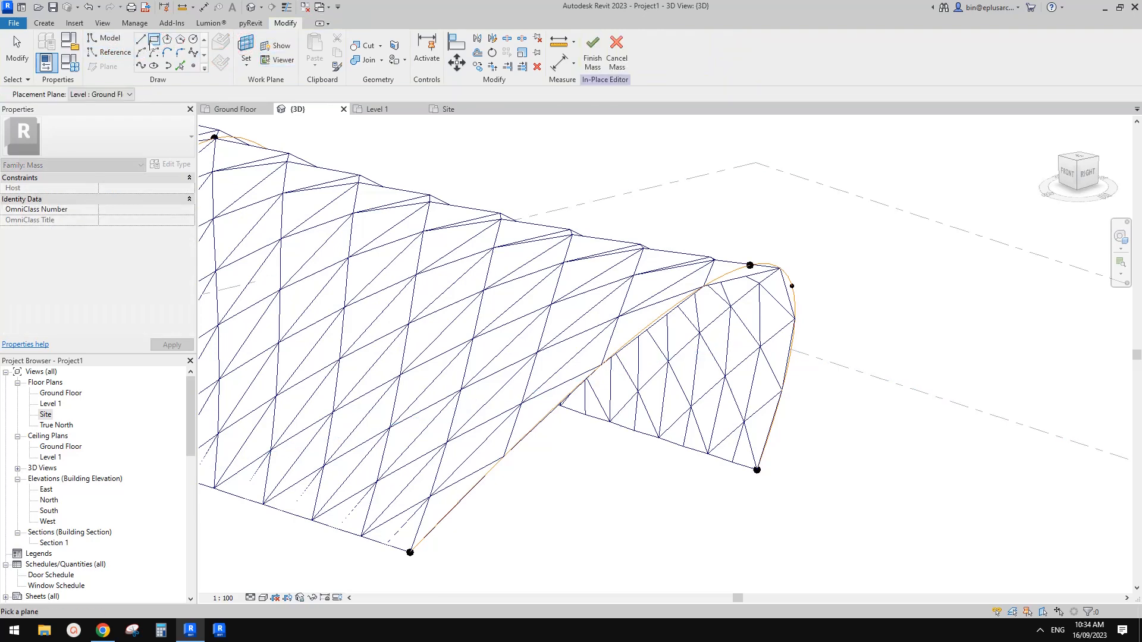
left_click(153, 40)
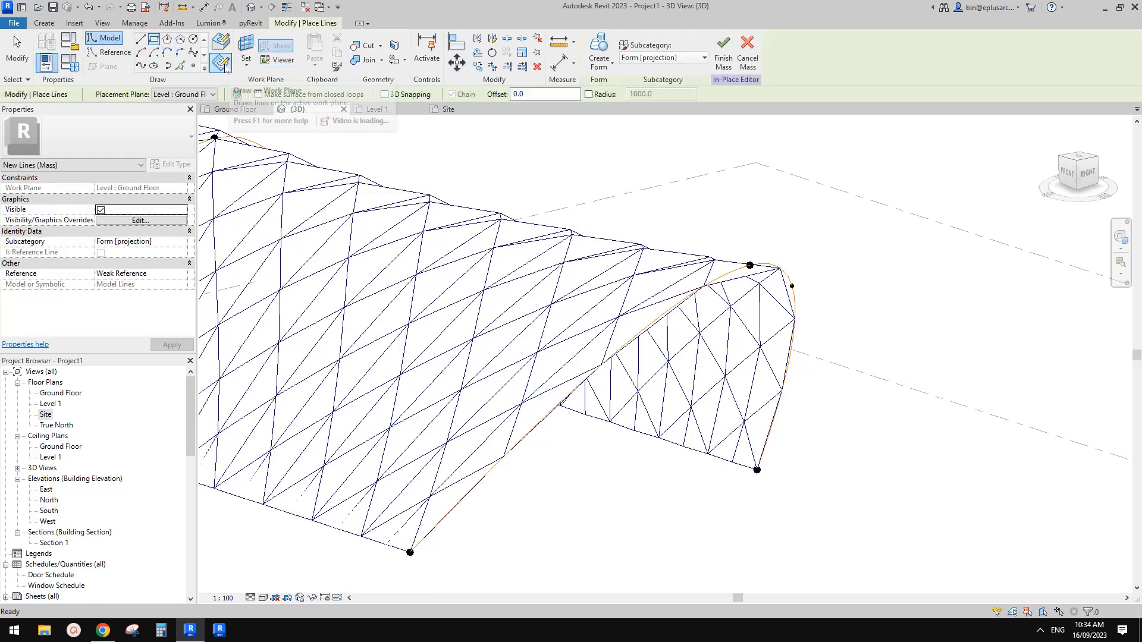
left_click(248, 47)
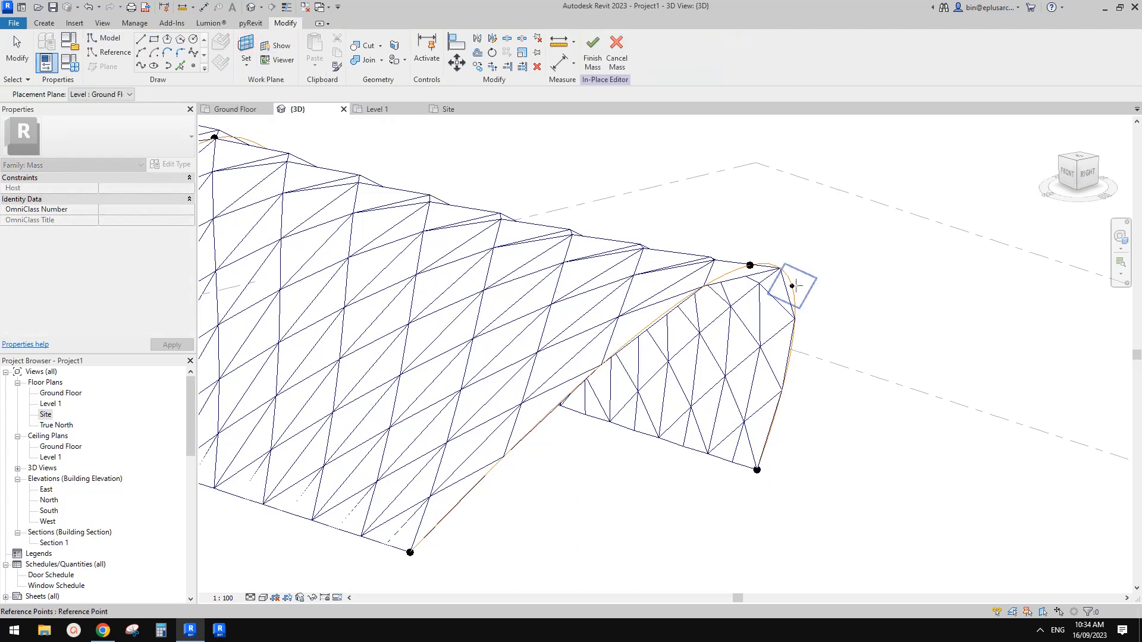
scroll(791, 287, "up", 3)
left_click(792, 286)
left_click(792, 286)
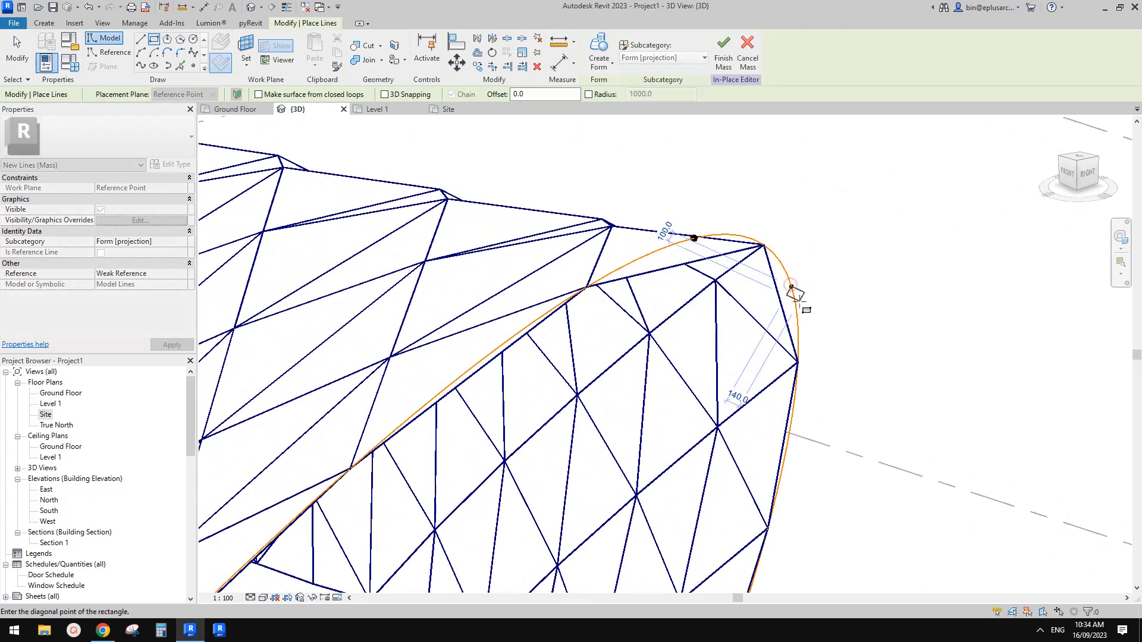
left_click(791, 311)
key("Escape")
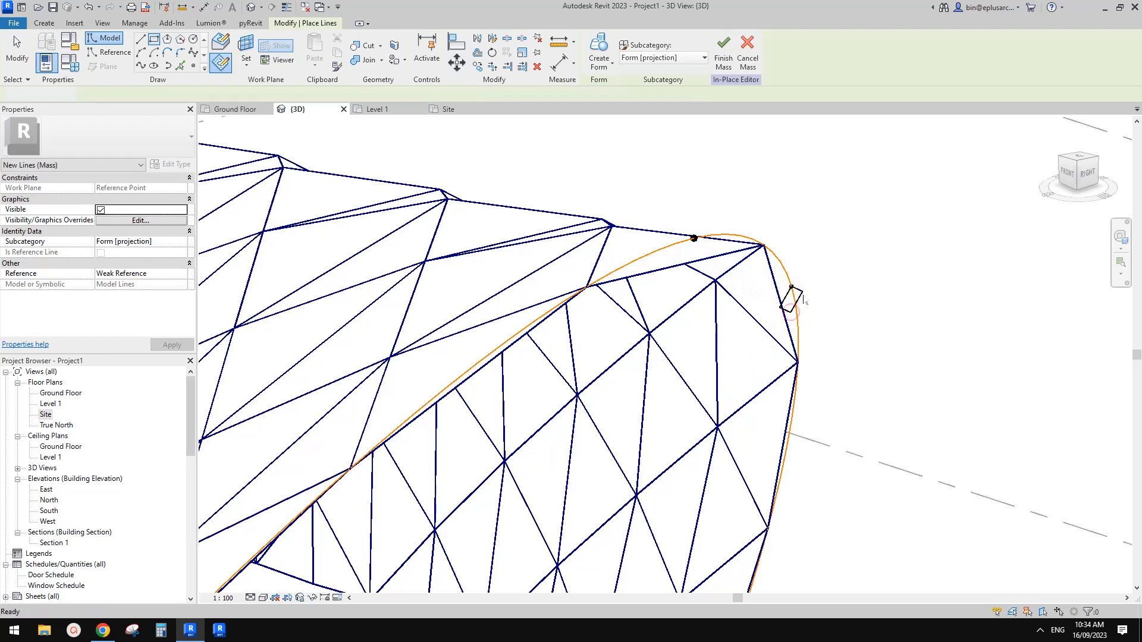
key("Escape")
Step: Turn the rectangle into reference lines and create a form that sweeps it along the end arch
left_click(799, 308)
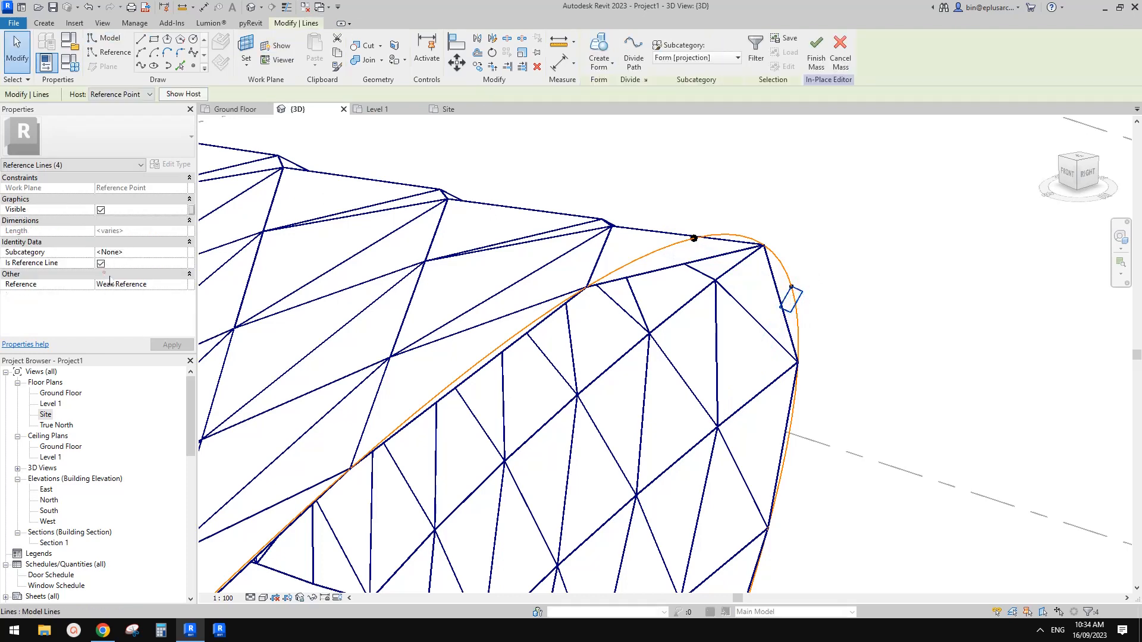
left_click(798, 327, "ctrl")
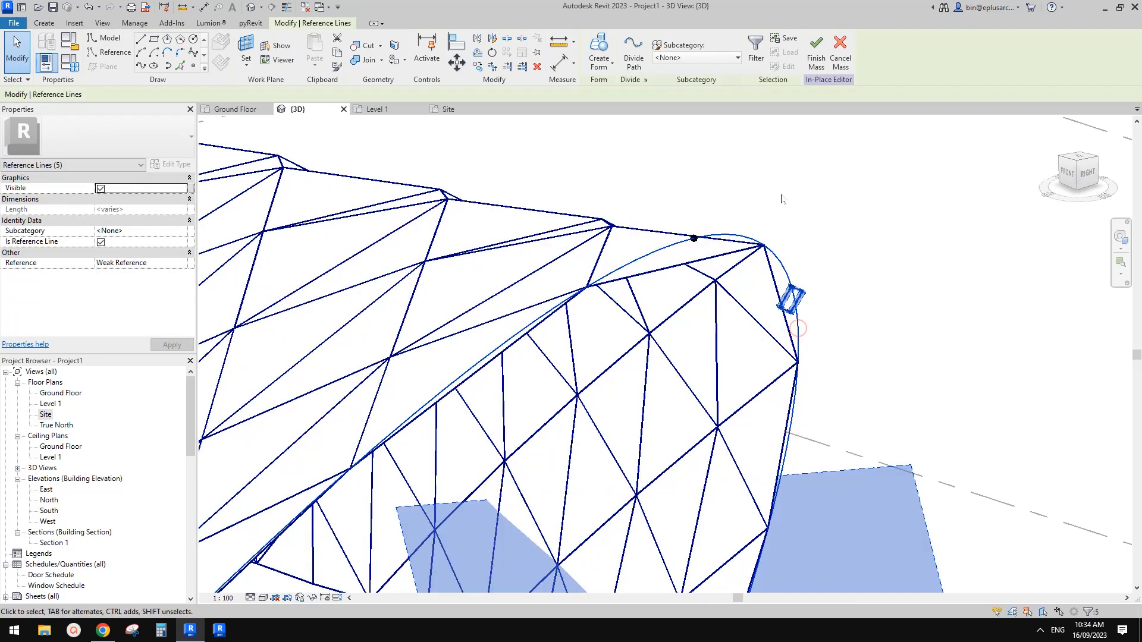
left_click(602, 53)
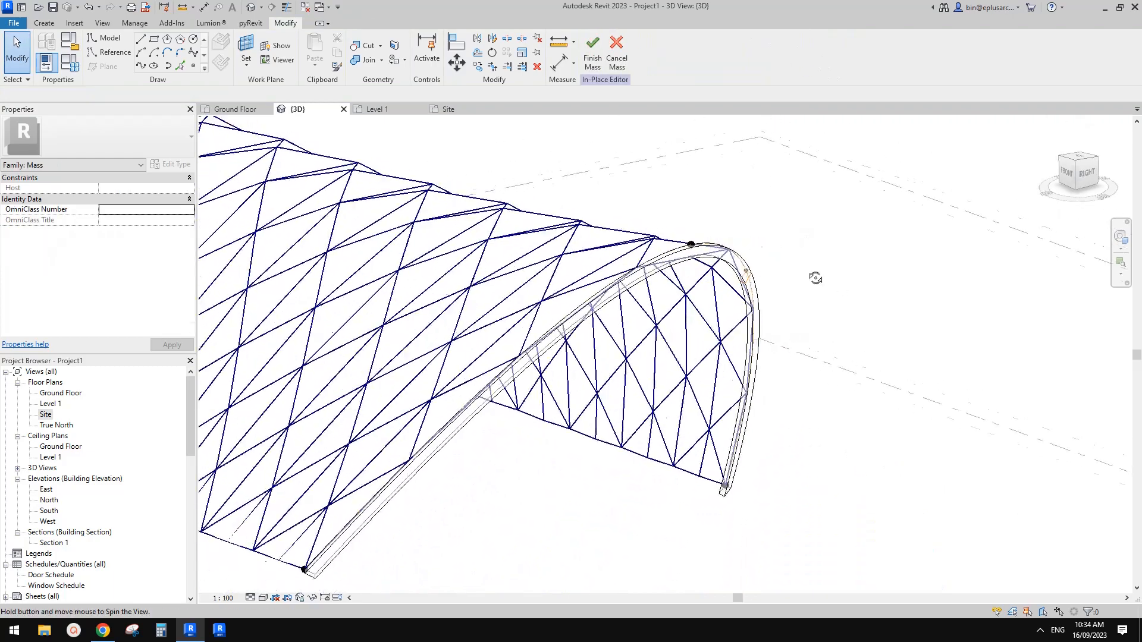
middle_click_drag(815, 273, 787, 249, "shift")
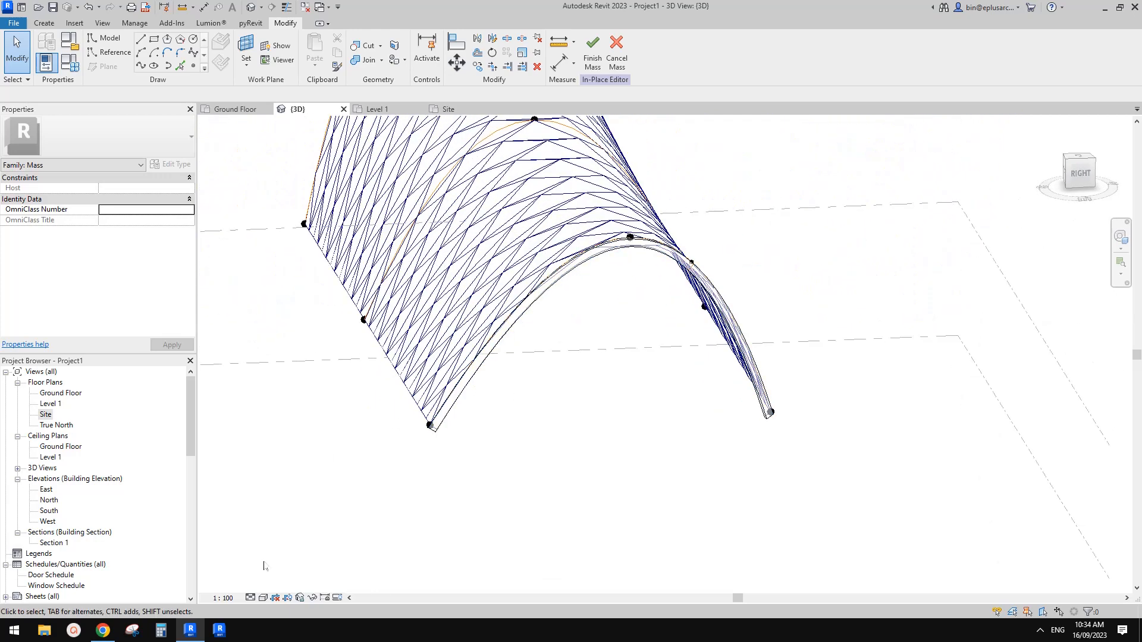
Step: Check the station photo in the Google Doc and set the divided surface's U grid distance to 2400 mm in Revit
left_click(102, 635)
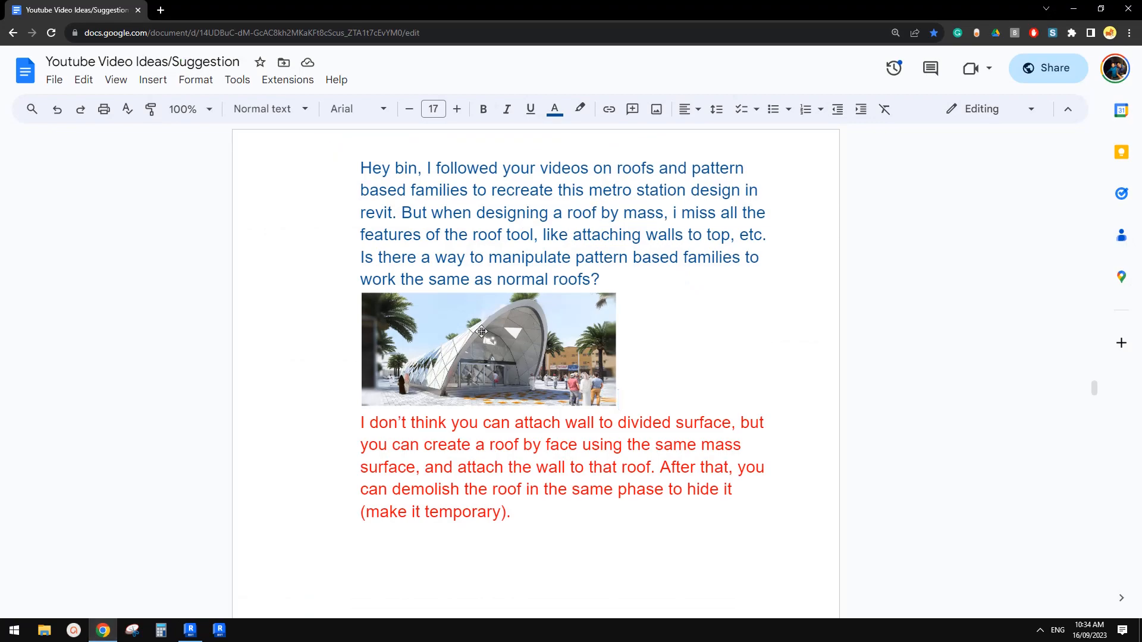
left_click(190, 631)
middle_click_drag(563, 326, 674, 387, "shift")
scroll(780, 300, "up", 1)
left_click(681, 382)
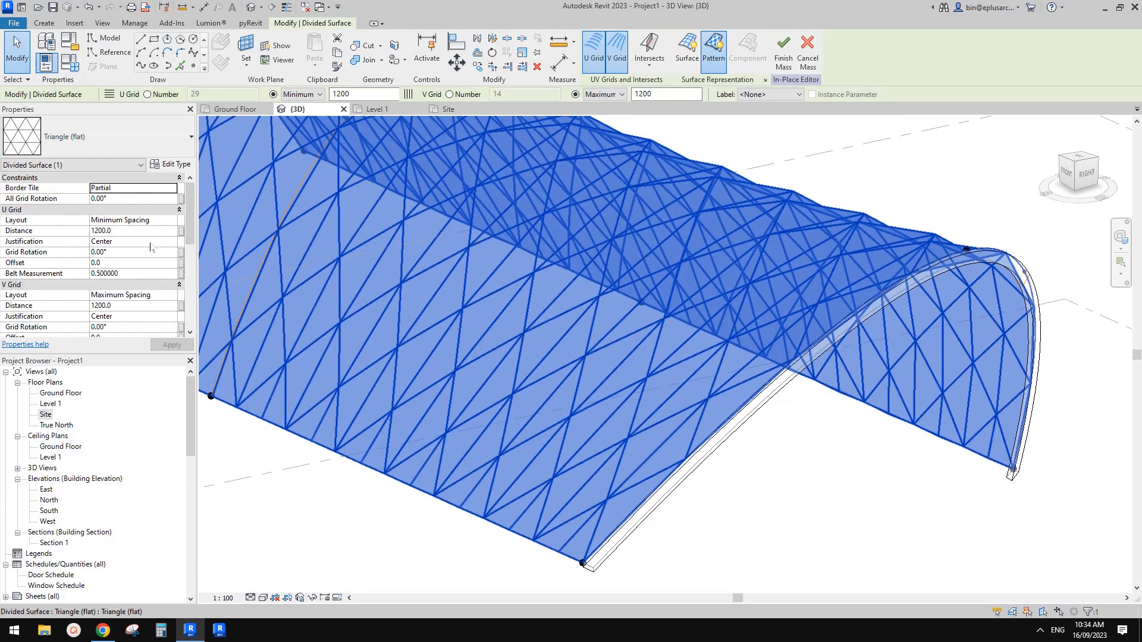
left_click(141, 230)
type("24")
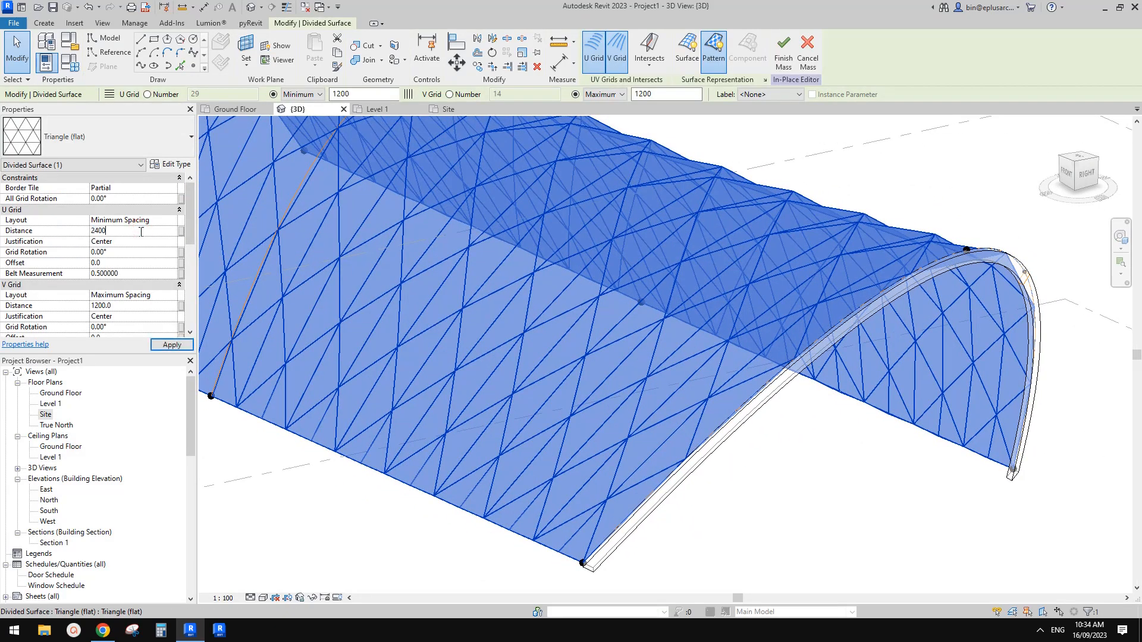
middle_click(640, 258)
scroll(745, 309, "down", 1)
middle_click_drag(756, 330, 781, 327, "shift")
left_click(863, 389)
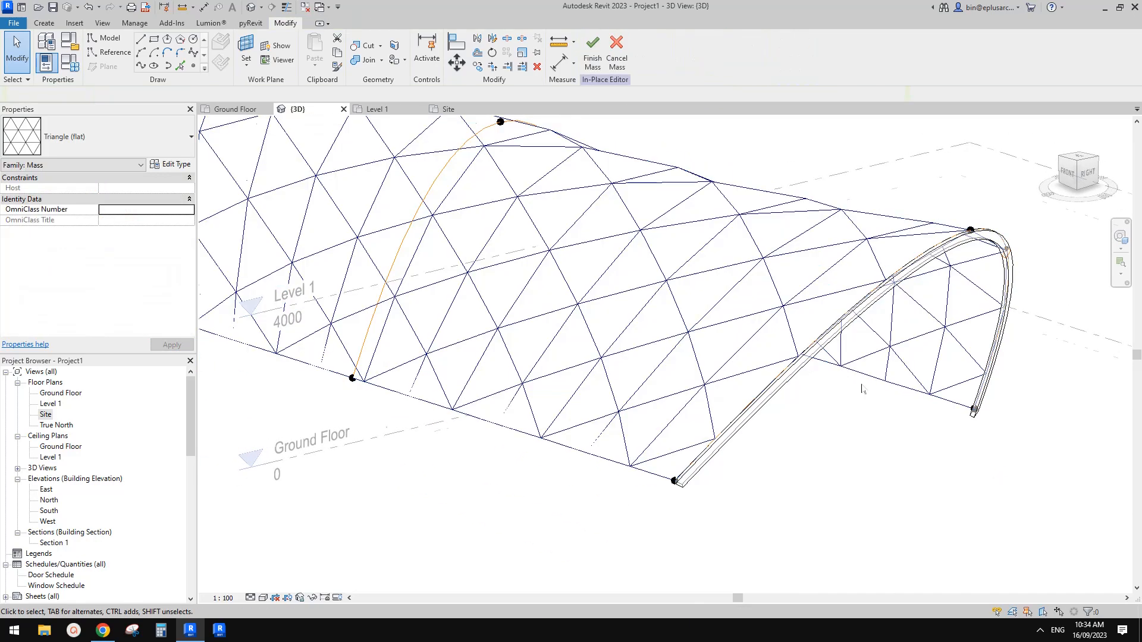
scroll(862, 389, "down", 1)
middle_click_drag(858, 381, 841, 385)
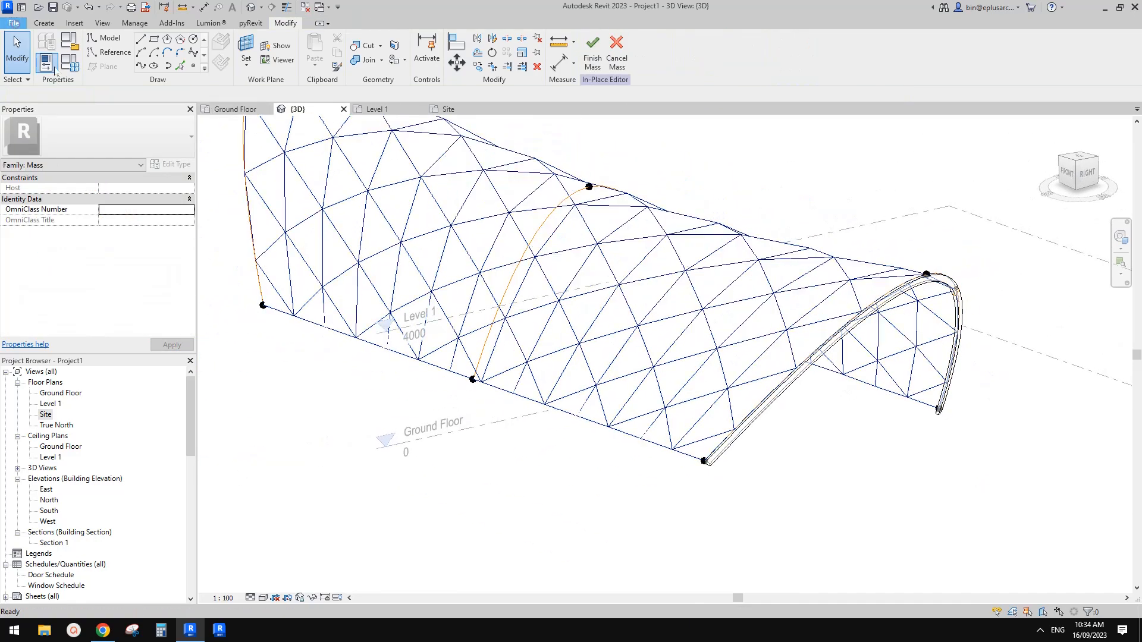
Step: Create a new family from the Metric Curtain Panel Pattern Based.rft template
left_click(15, 23)
mouse_move(47, 69)
left_click(151, 106)
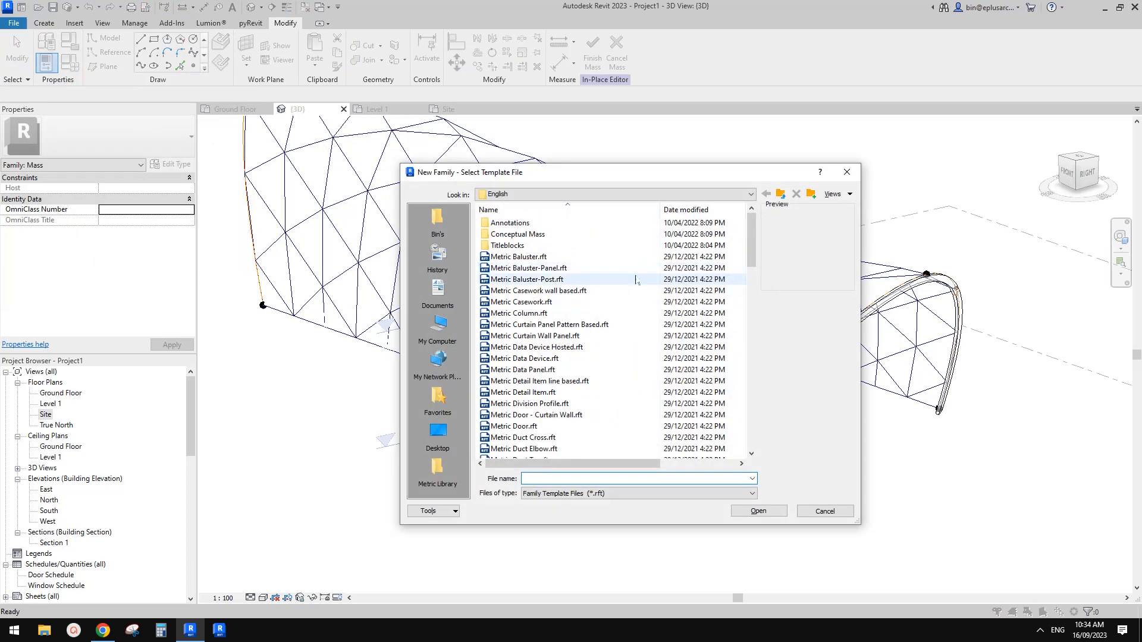
left_click(547, 325)
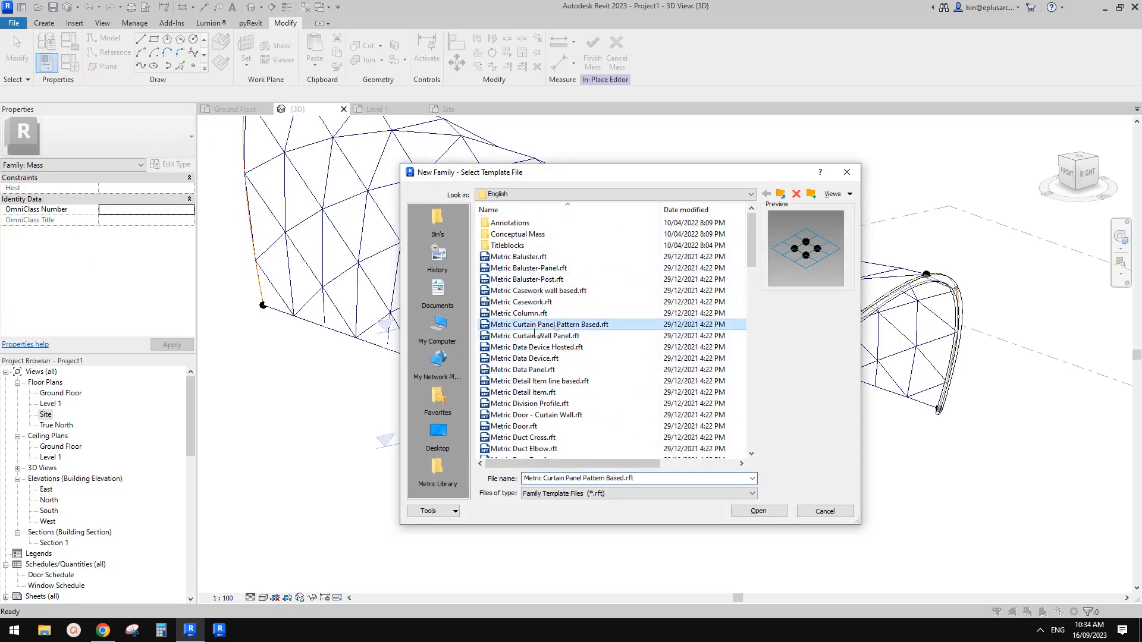
left_click(767, 512)
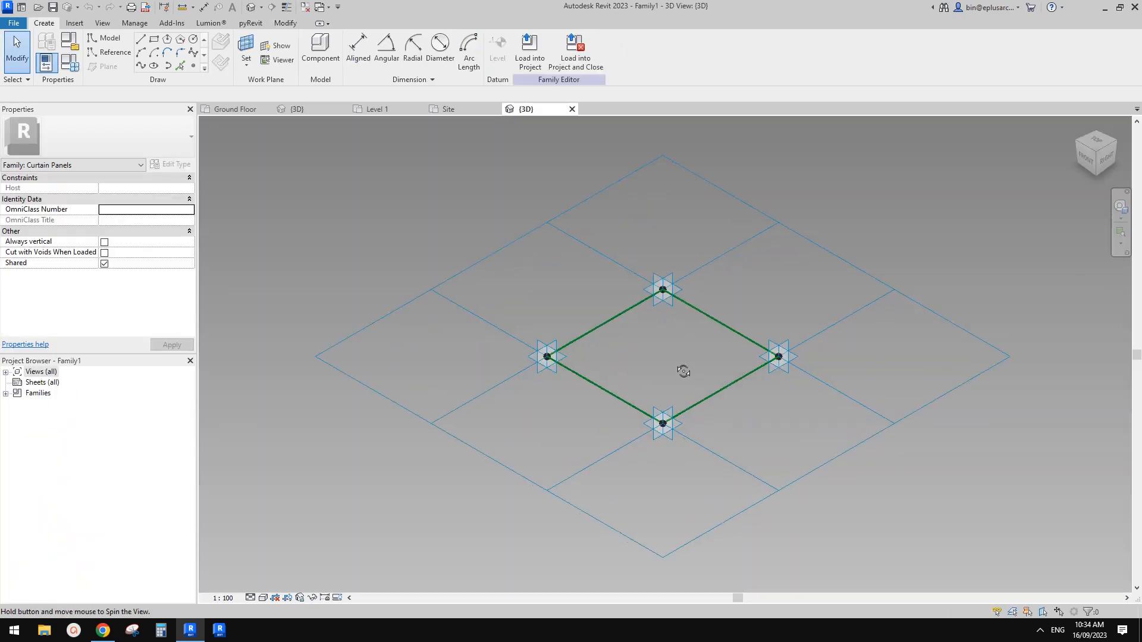
Step: Change the panel family's tile pattern grid to Triangle (flat)
left_click(523, 217)
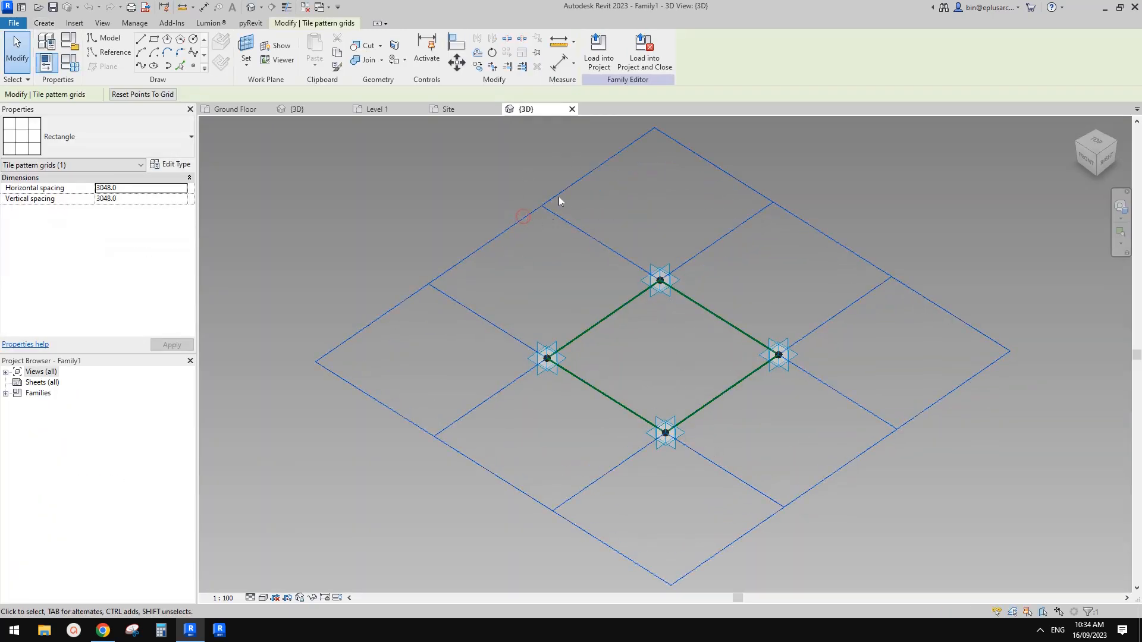
left_click(540, 201)
left_click(146, 146)
scroll(132, 320, "down", 2)
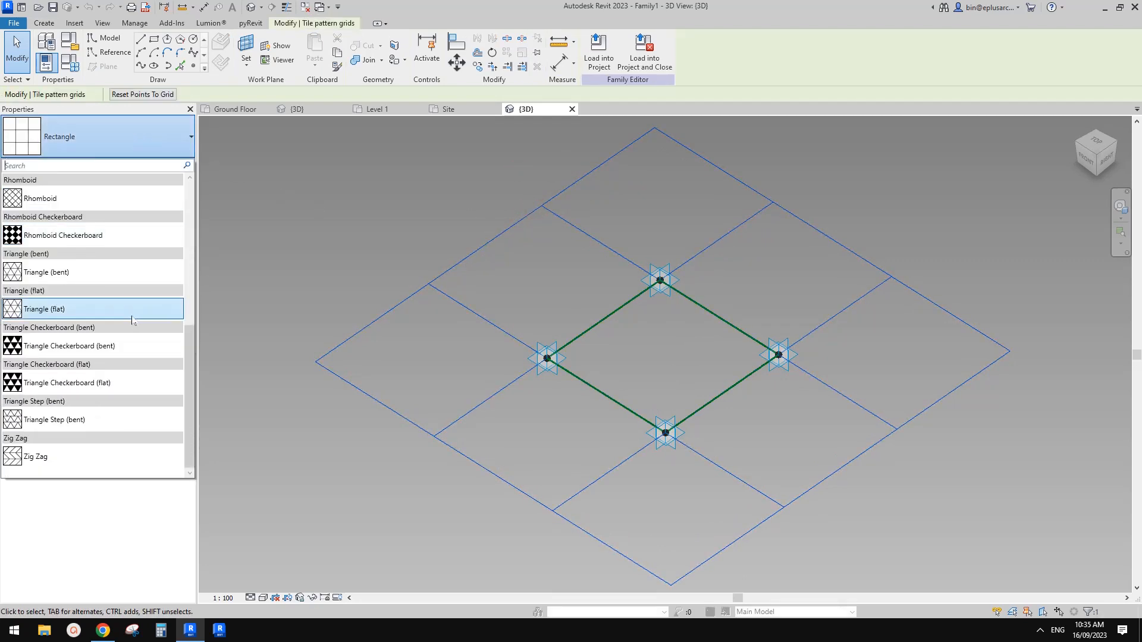
left_click(34, 314)
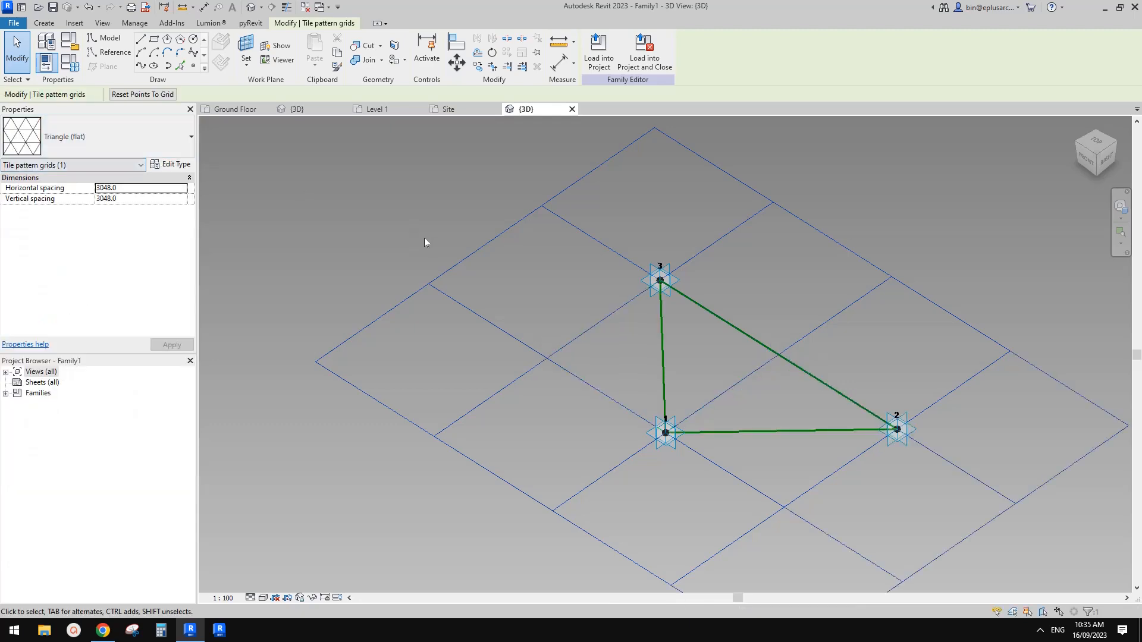
Step: Check the station photo in the Google Doc and create a solid form from the three triangle reference lines in Revit
left_click(104, 632)
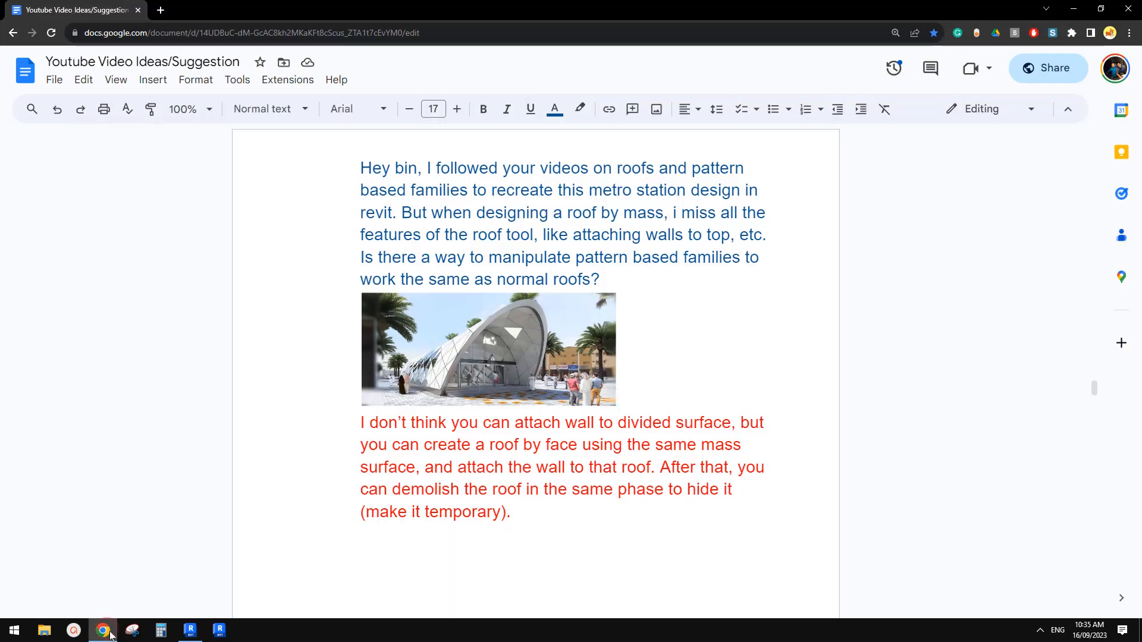
left_click(192, 632)
left_click(104, 631)
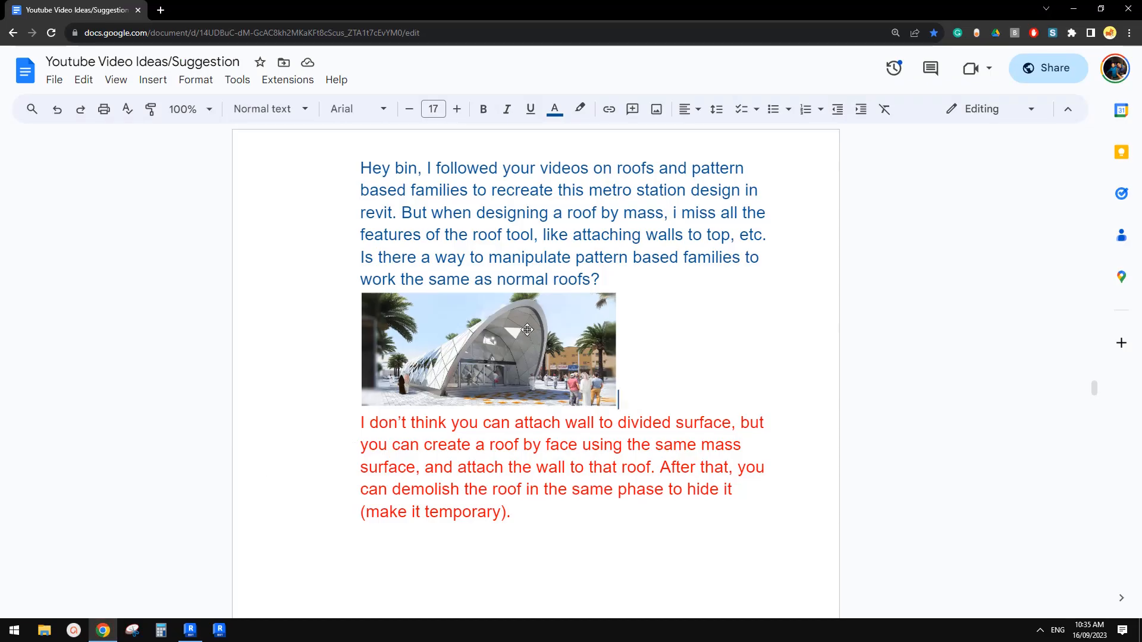
left_click(191, 629)
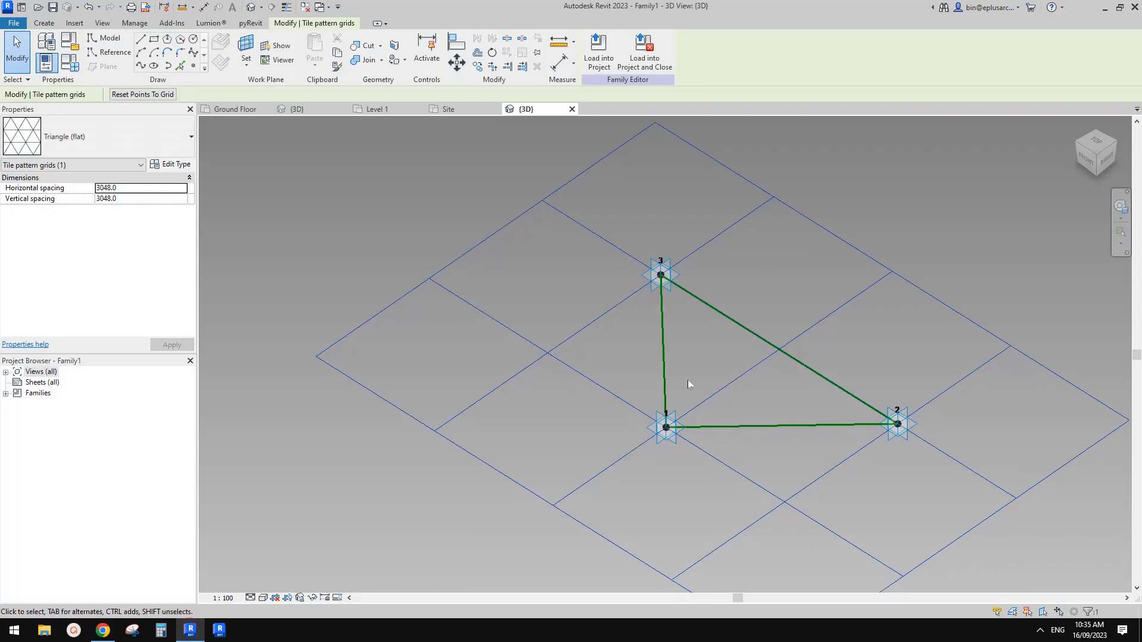
left_click(728, 316)
left_click(599, 54)
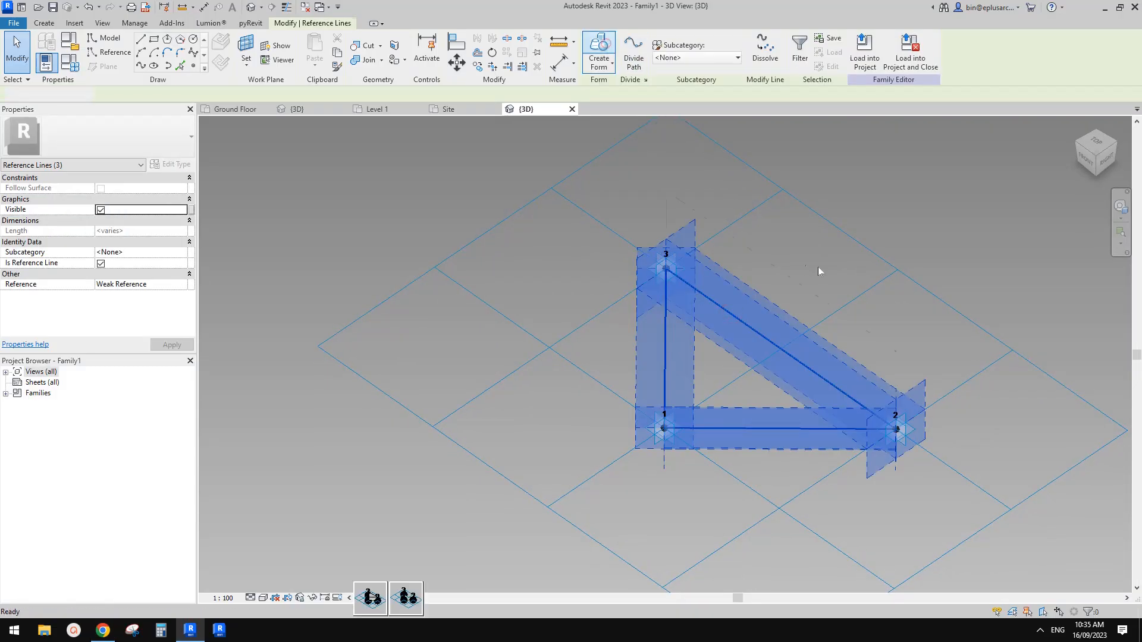
middle_click_drag(818, 266, 776, 209, "shift")
left_click(555, 224)
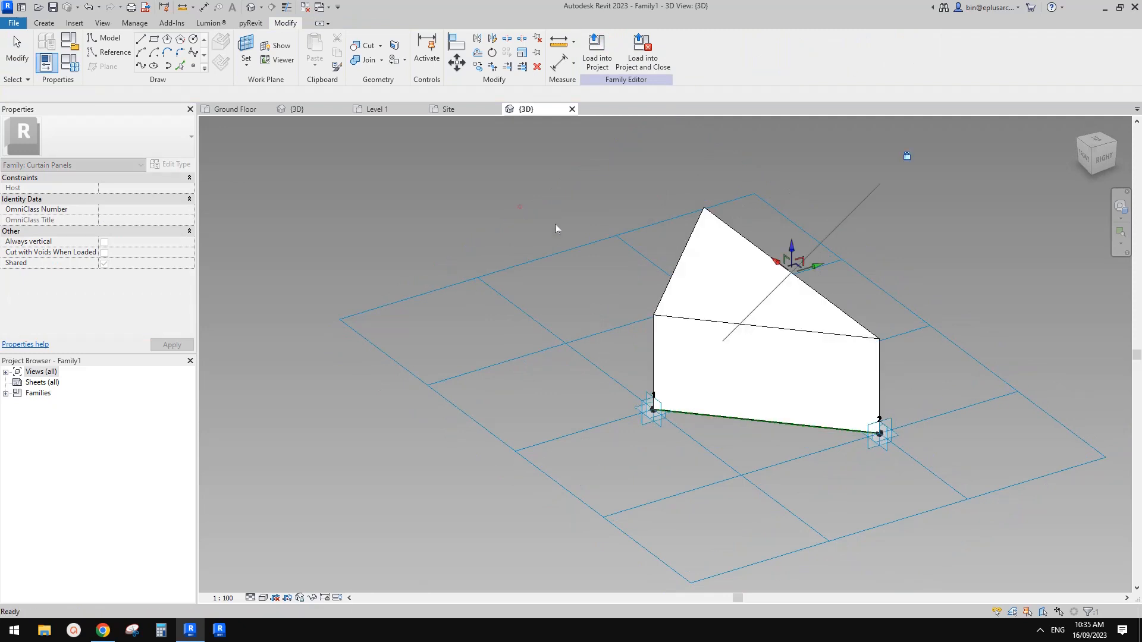
Step: Set the triangular panel form's Positive Offset to 100 mm and give its Negative Offset the same value
left_click(142, 189)
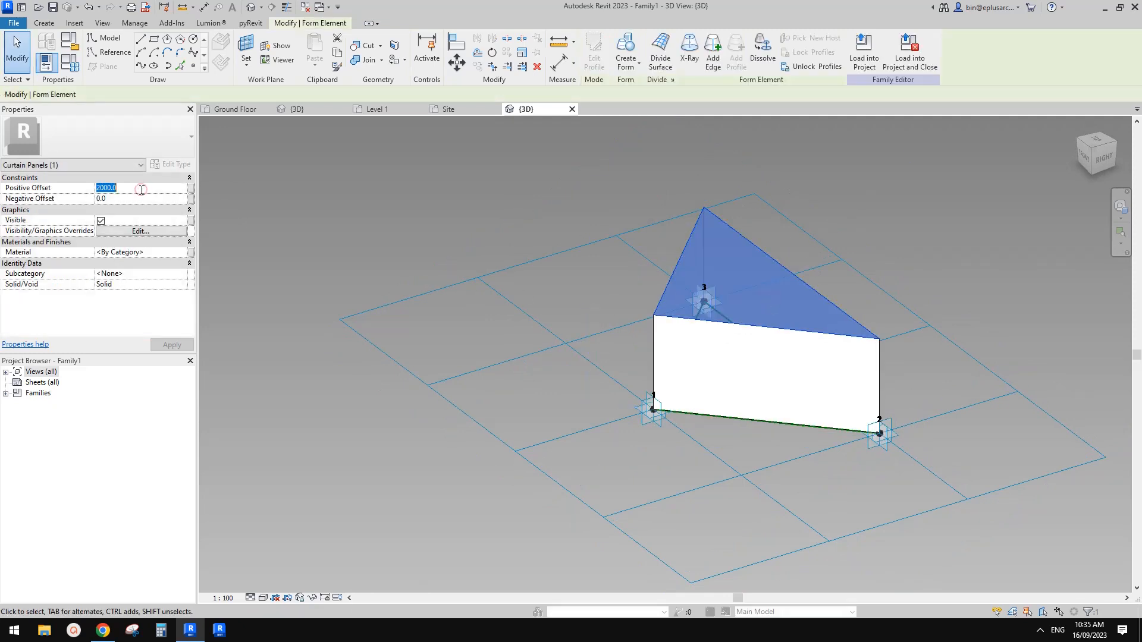
type("50")
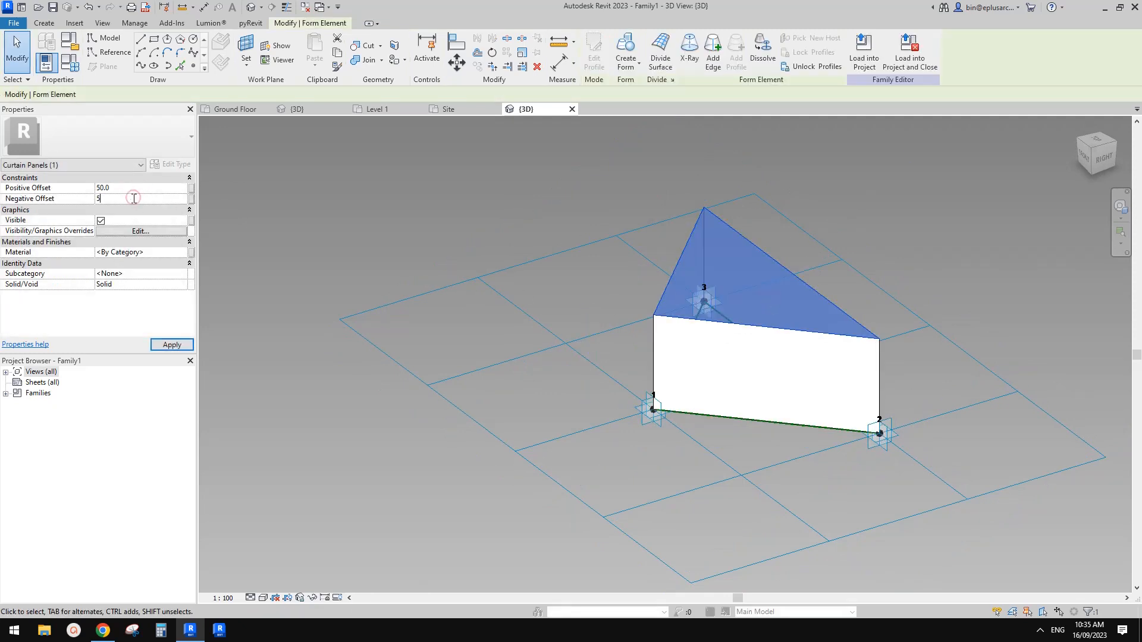
left_click(138, 189)
type("100.0")
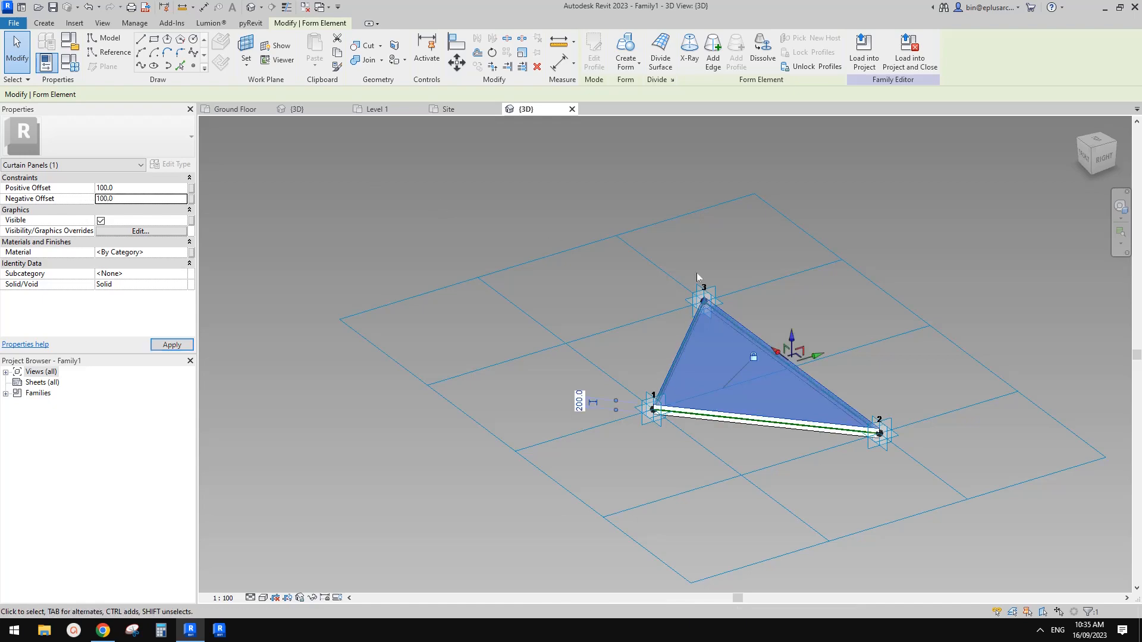
middle_click_drag(754, 359, 742, 350, "shift")
left_click(963, 369)
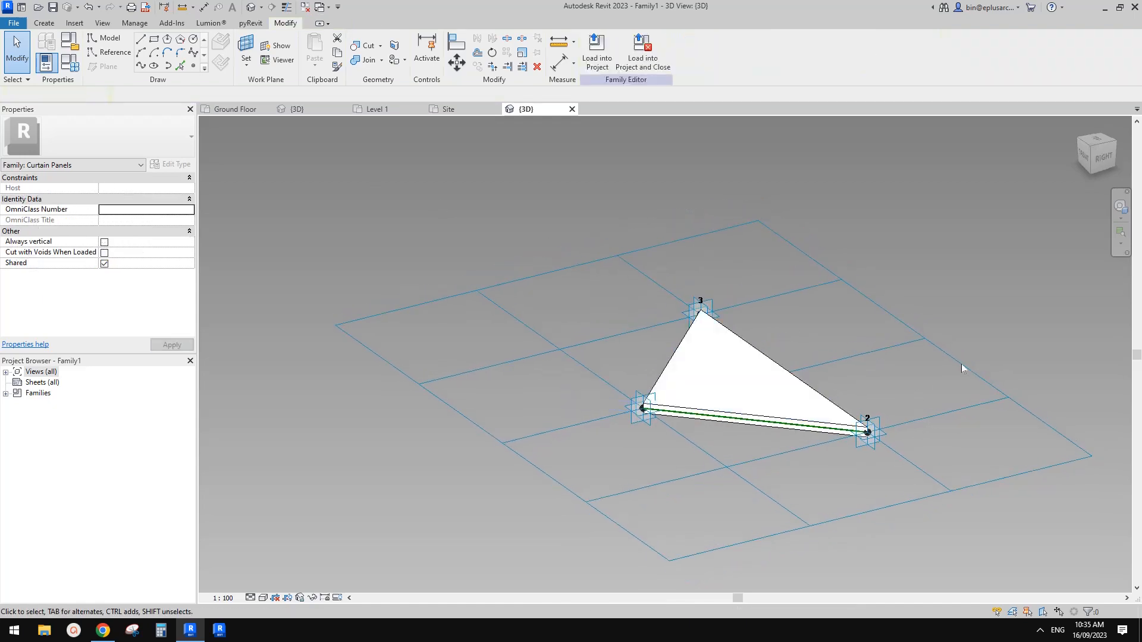
Step: Load the triangular panel family into the project and open the project's 3D view
middle_click_drag(1002, 328, 610, 119, "shift")
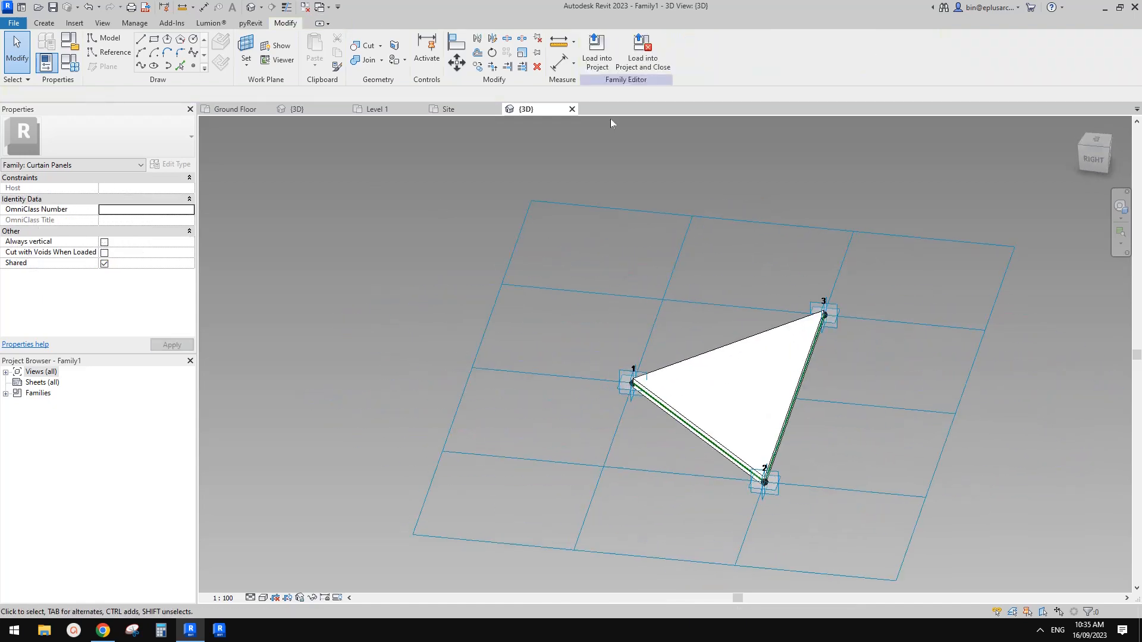
left_click(598, 57)
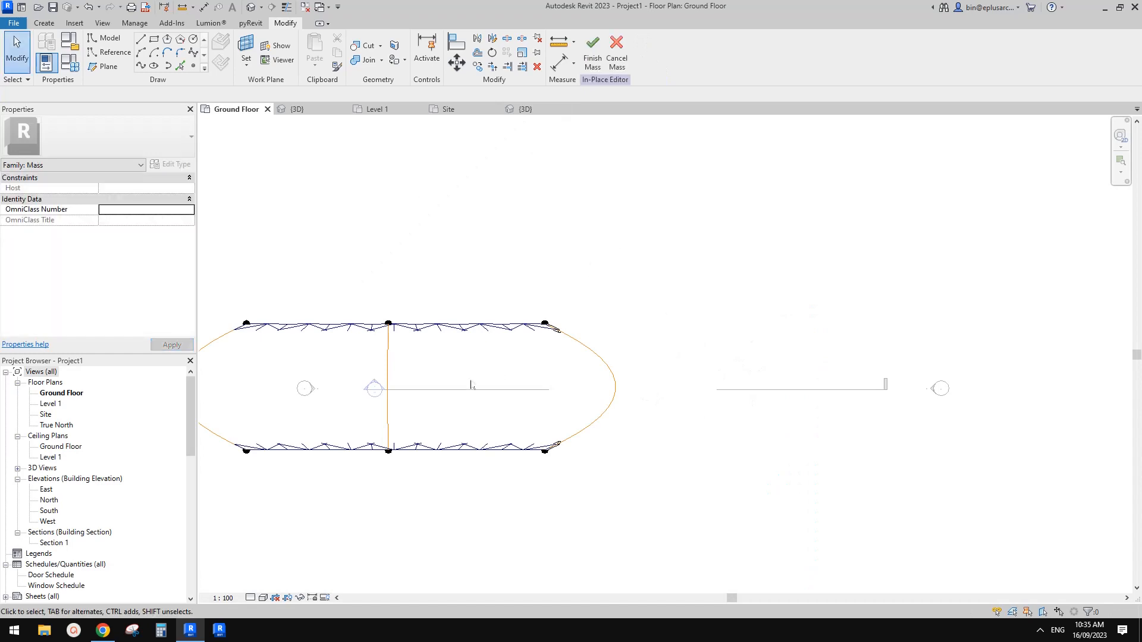
left_click(255, 9)
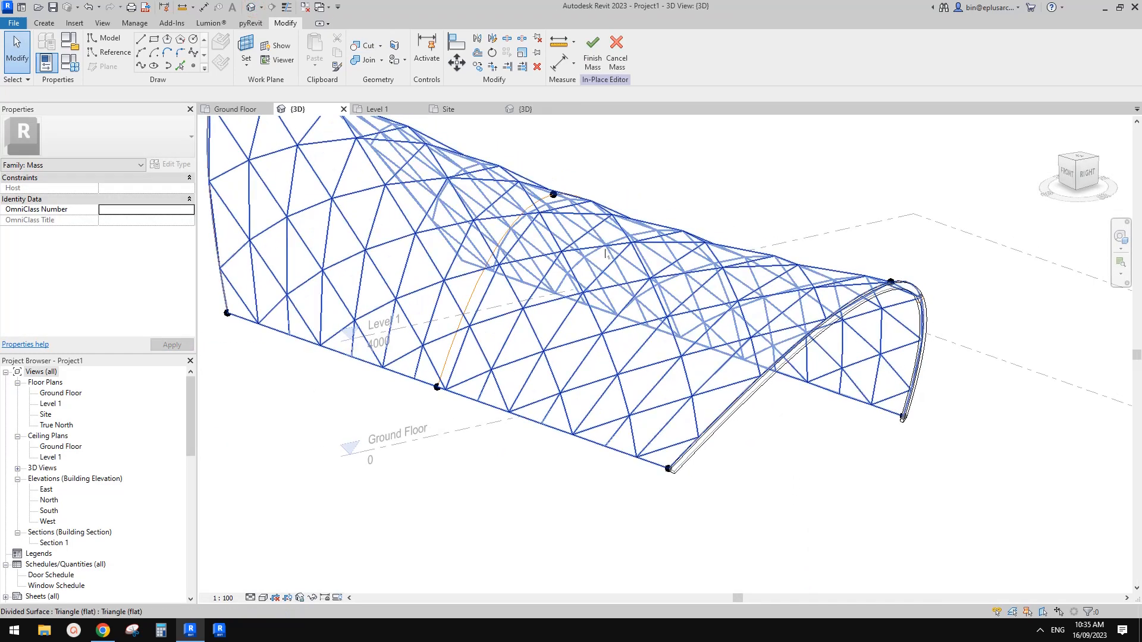
Step: Change the roof's divided surface from the plain Triangle (flat) pattern to the loaded Family1 panel
left_click(625, 269)
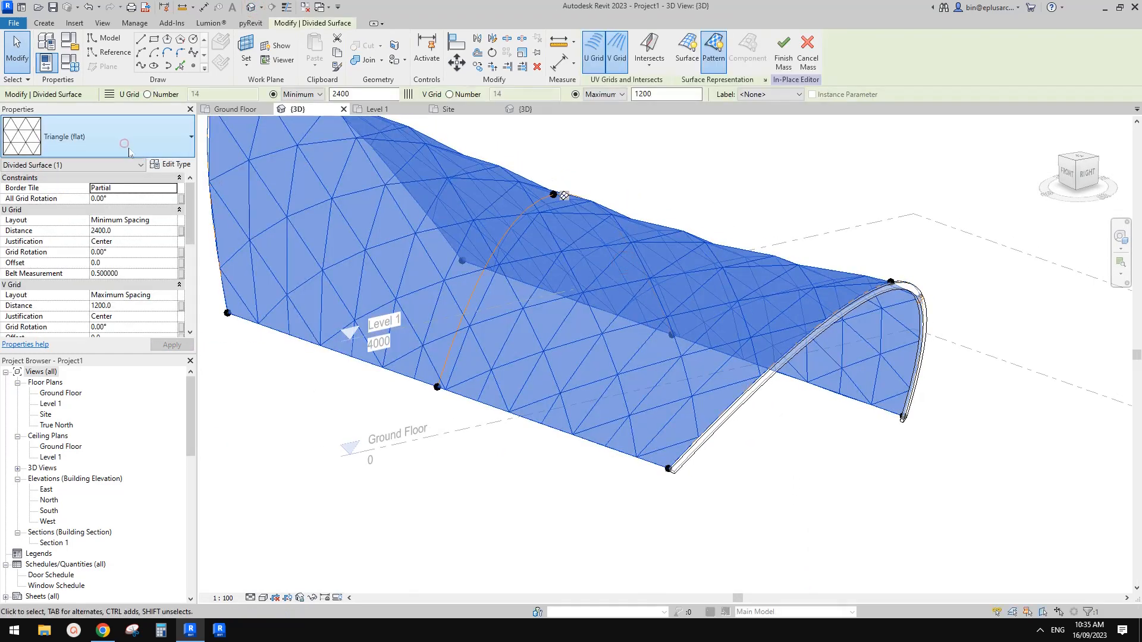
left_click(124, 143)
left_click(39, 280)
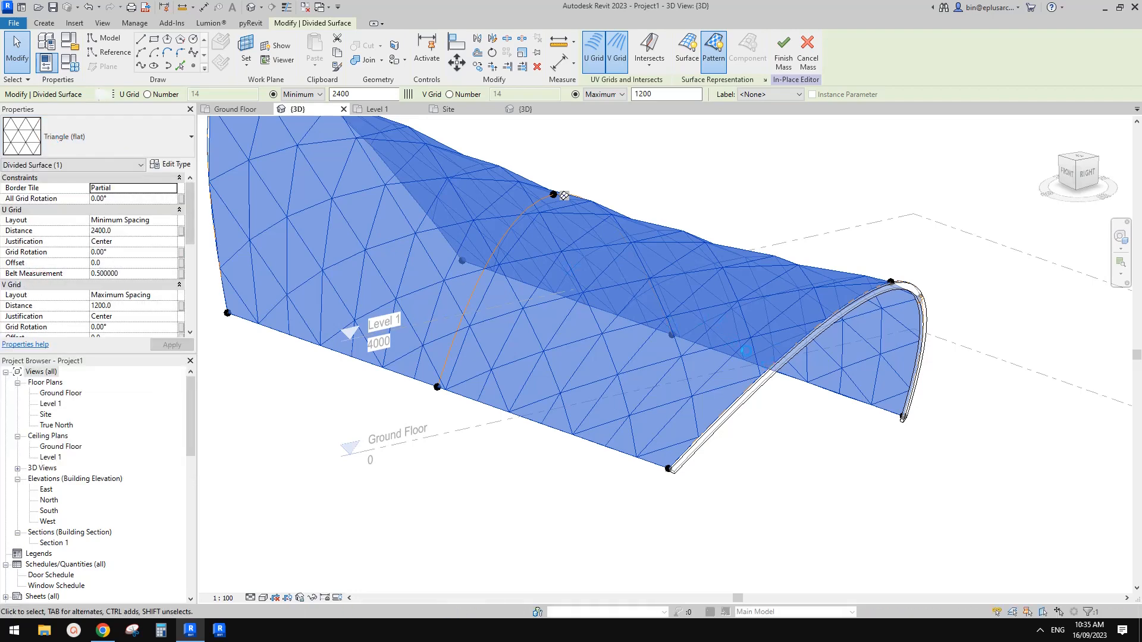
left_click(815, 430)
mouse_move(831, 460)
middle_mouse_down("shift")
mouse_move(805, 399)
mouse_move(717, 366)
mouse_move(690, 371)
middle_mouse_up("shift")
middle_click_drag(639, 431, 731, 469, "shift")
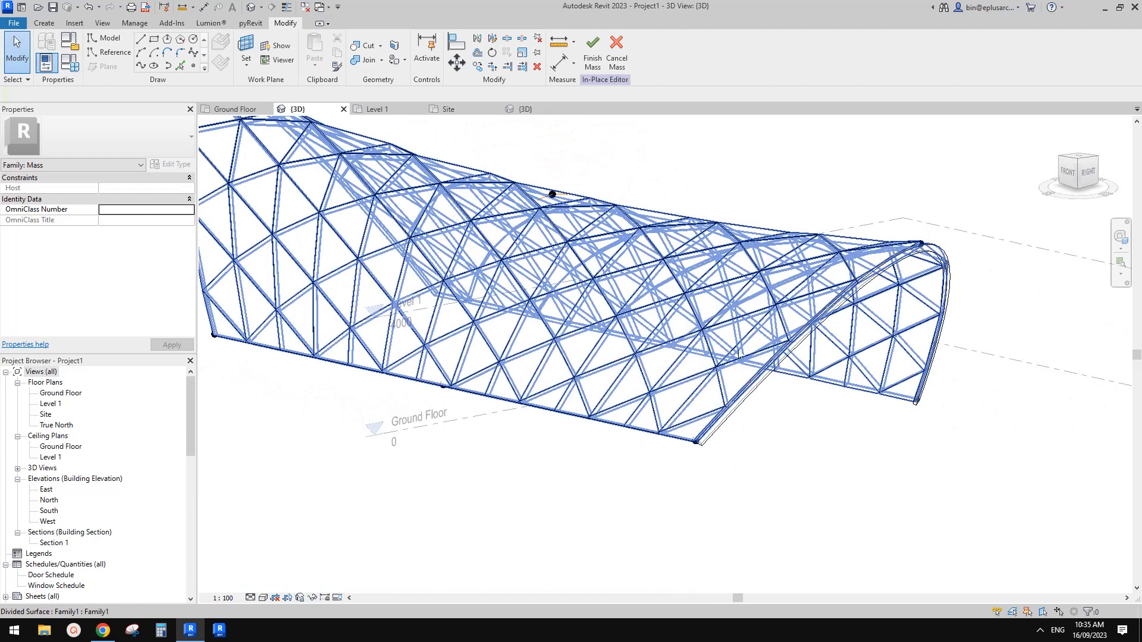
key("Tab")
left_click(736, 344)
middle_click_drag(795, 415, 764, 440, "shift")
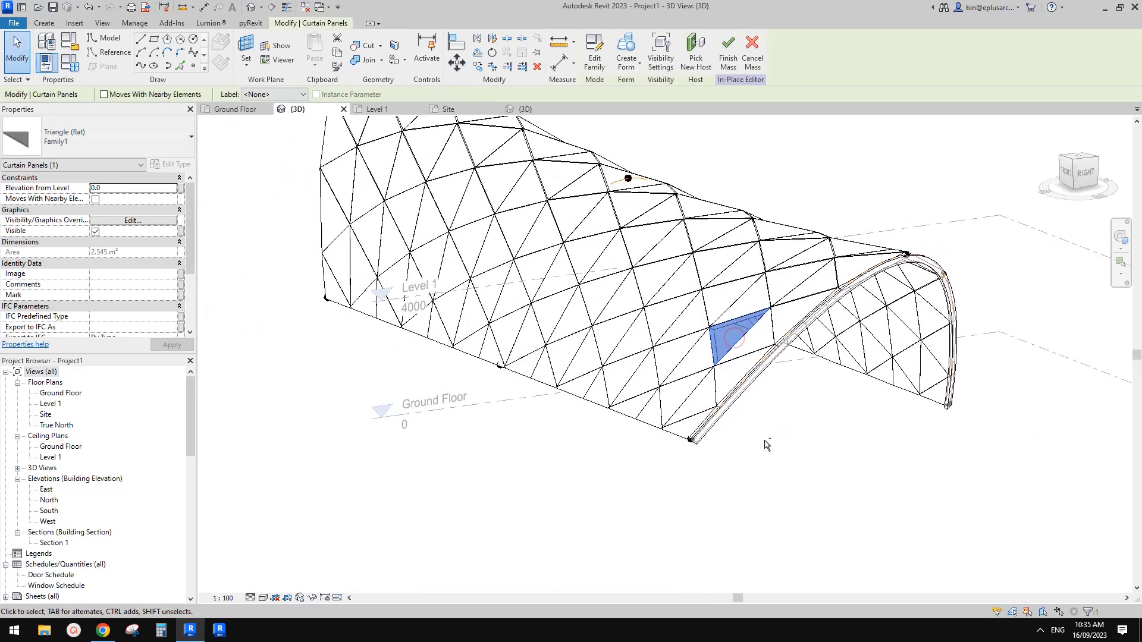
left_click(764, 440)
key("Tab")
left_click(691, 324)
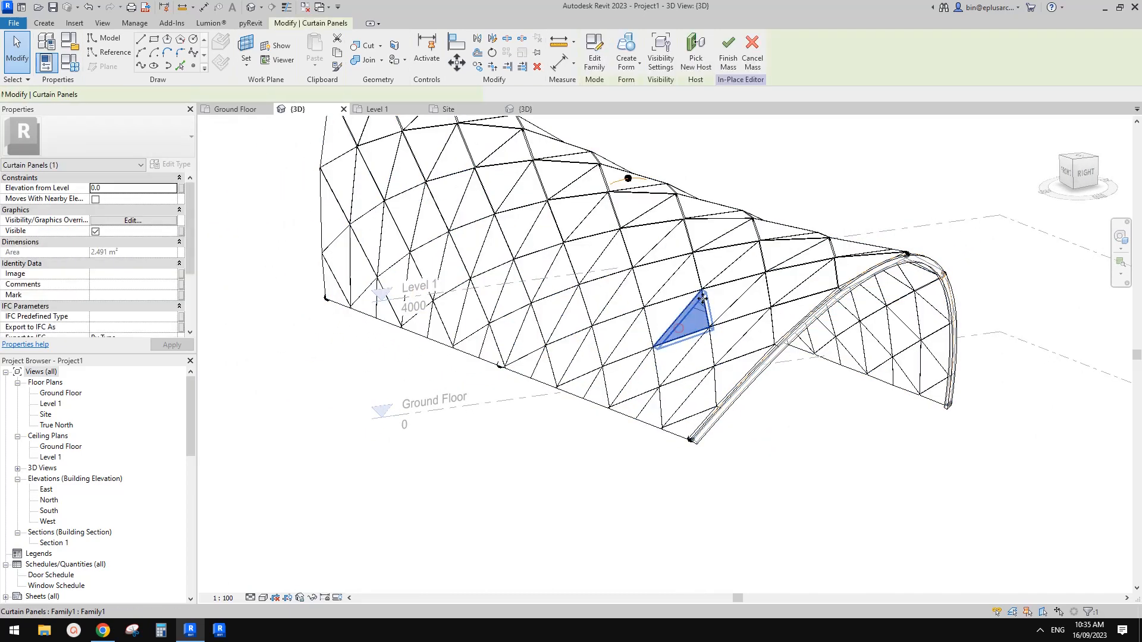
middle_click_drag(741, 344, 763, 416)
key("Escape")
Step: Delete a single triangular panel midway along the roof's side and display the 3D view shaded
key("Tab")
key("Tab")
key("Tab")
key("Tab")
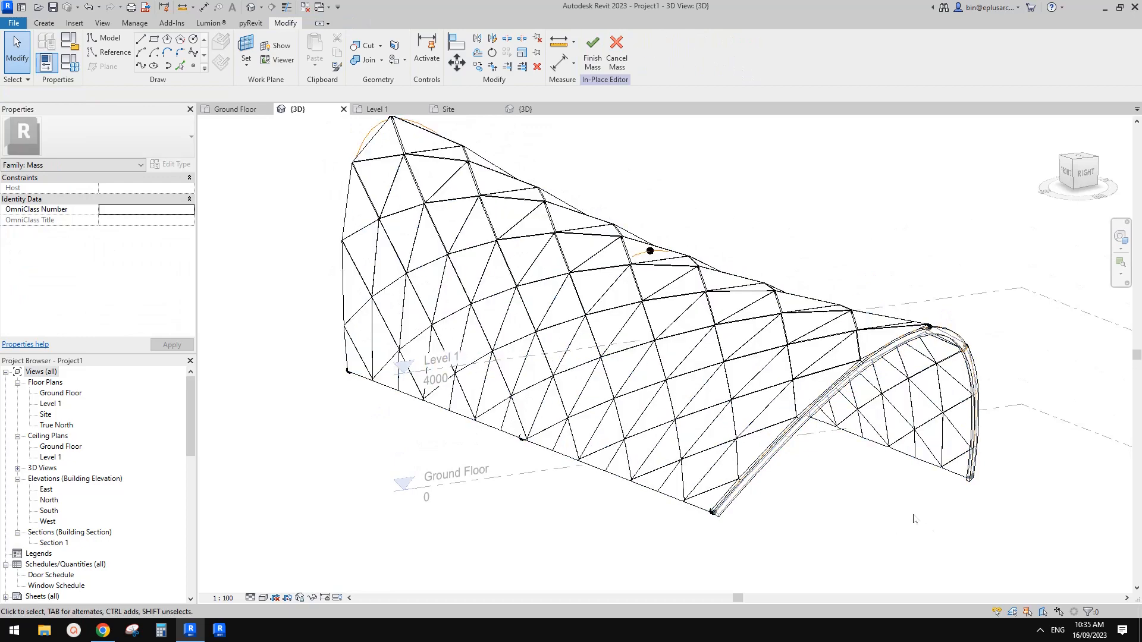
left_click(621, 377)
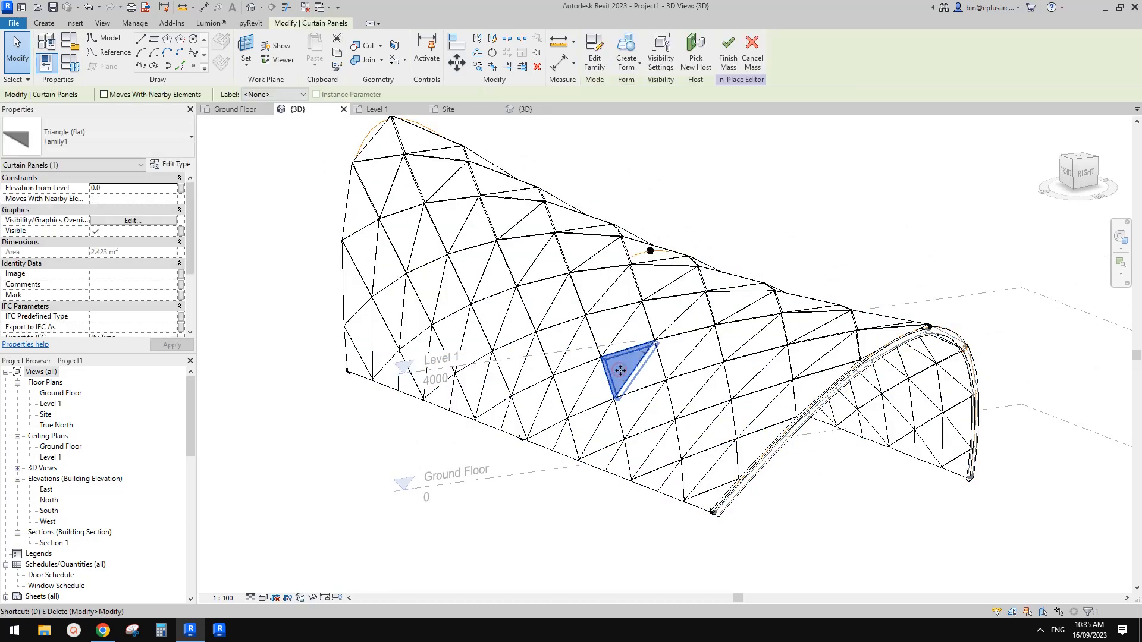
key("Escape")
middle_click_drag(630, 393, 710, 449, "shift")
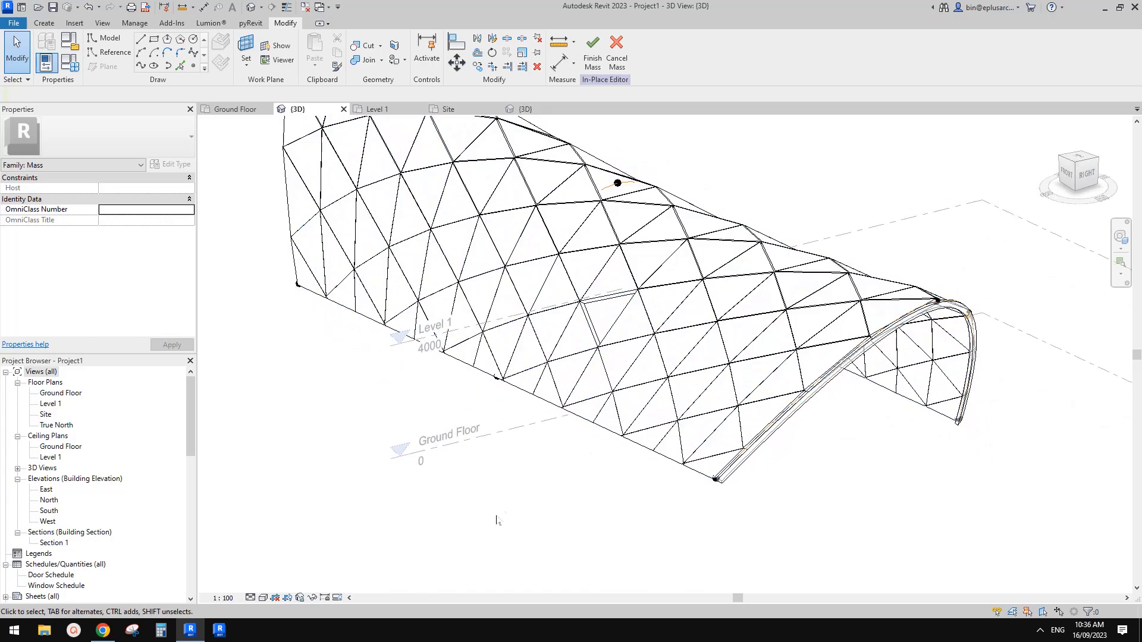
middle_click_drag(550, 480, 541, 511)
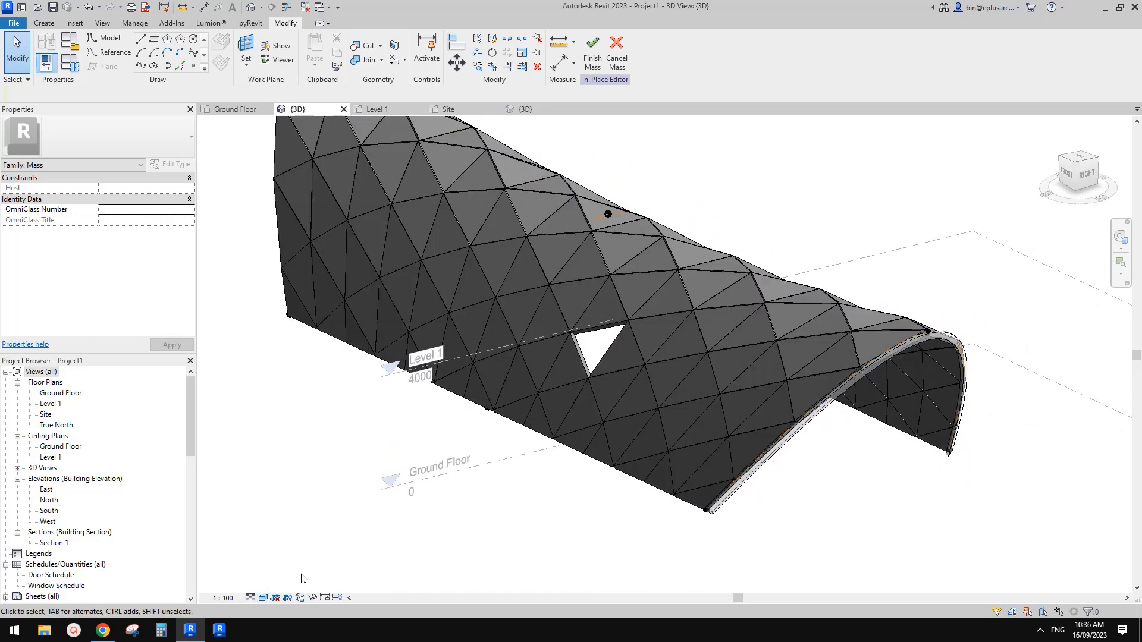
Step: Delete a second triangular panel, diagonally above the first opening towards the roof's far end
scroll(600, 406, "down", 1)
middle_click_drag(599, 404, 592, 386, "shift")
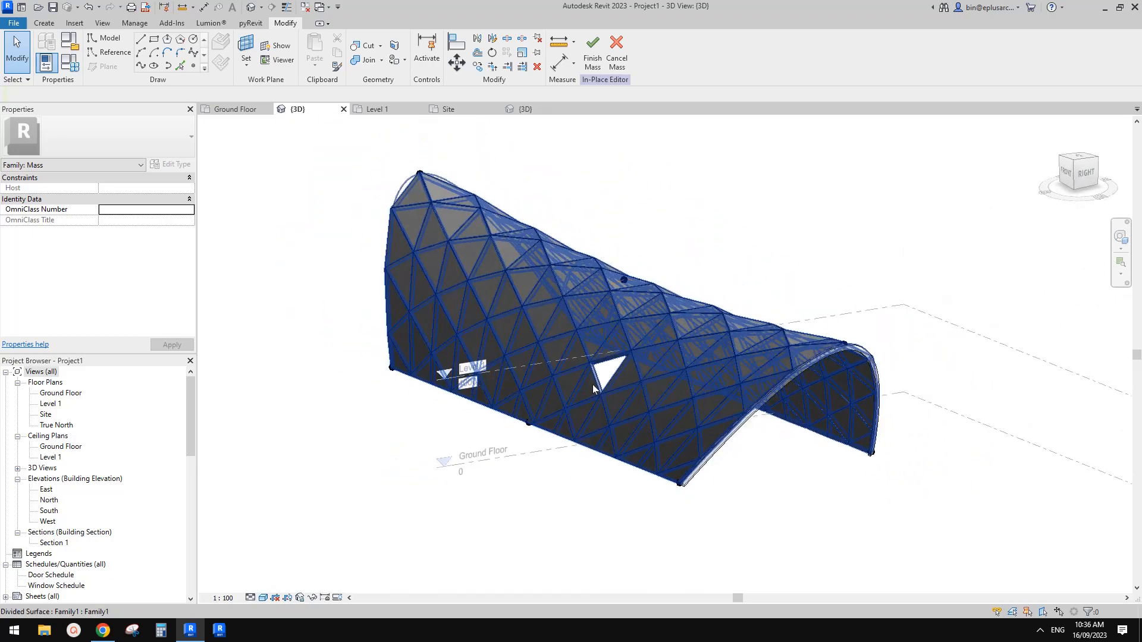
left_click(554, 304)
key("Delete")
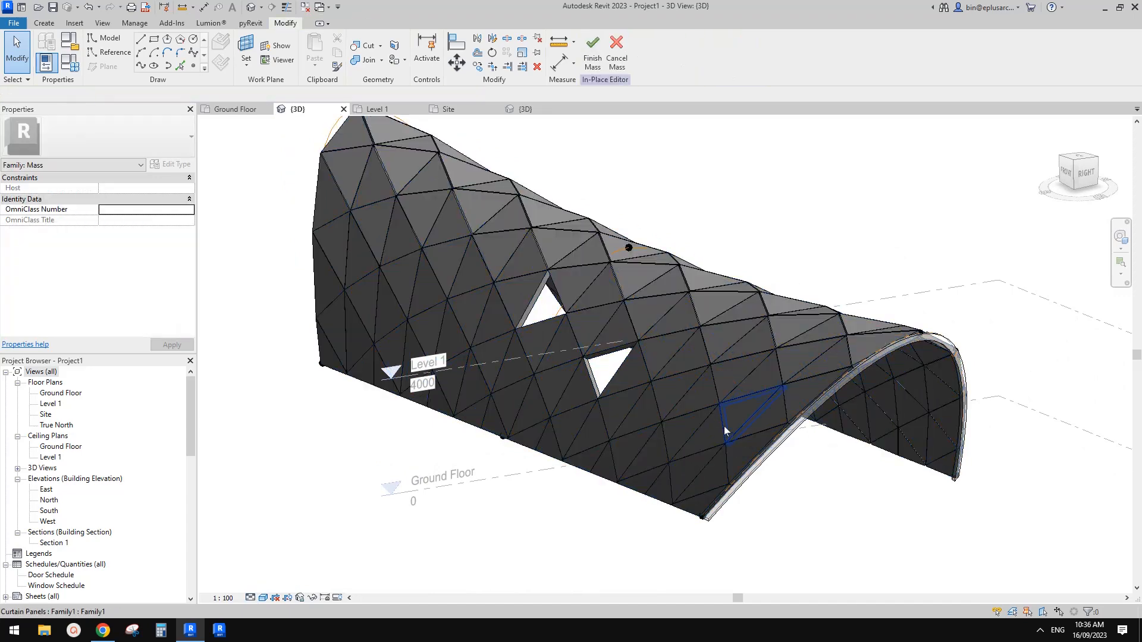
Step: Check the station photo in the Google Doc and look through a roof panel's properties in Revit for a material setting
left_click(107, 638)
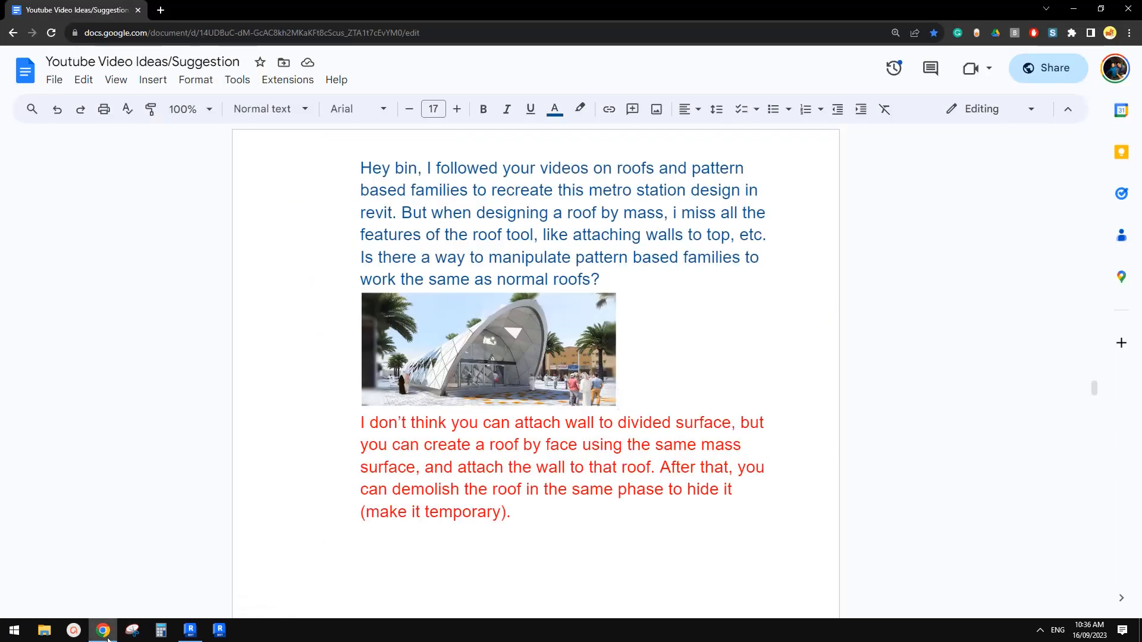
left_click(188, 631)
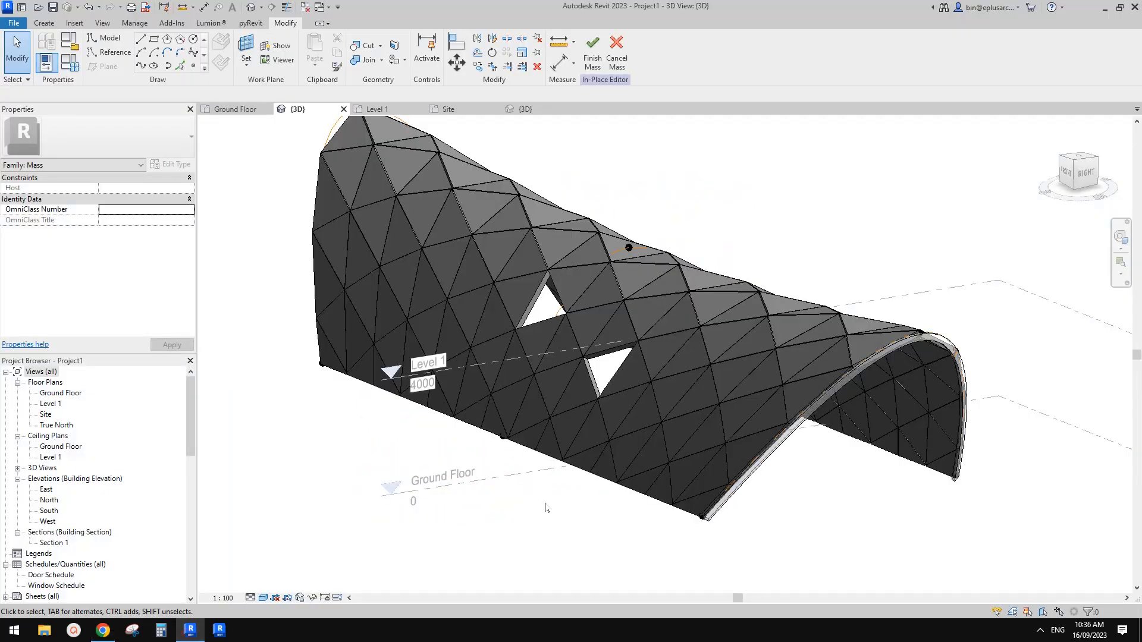
key("Tab")
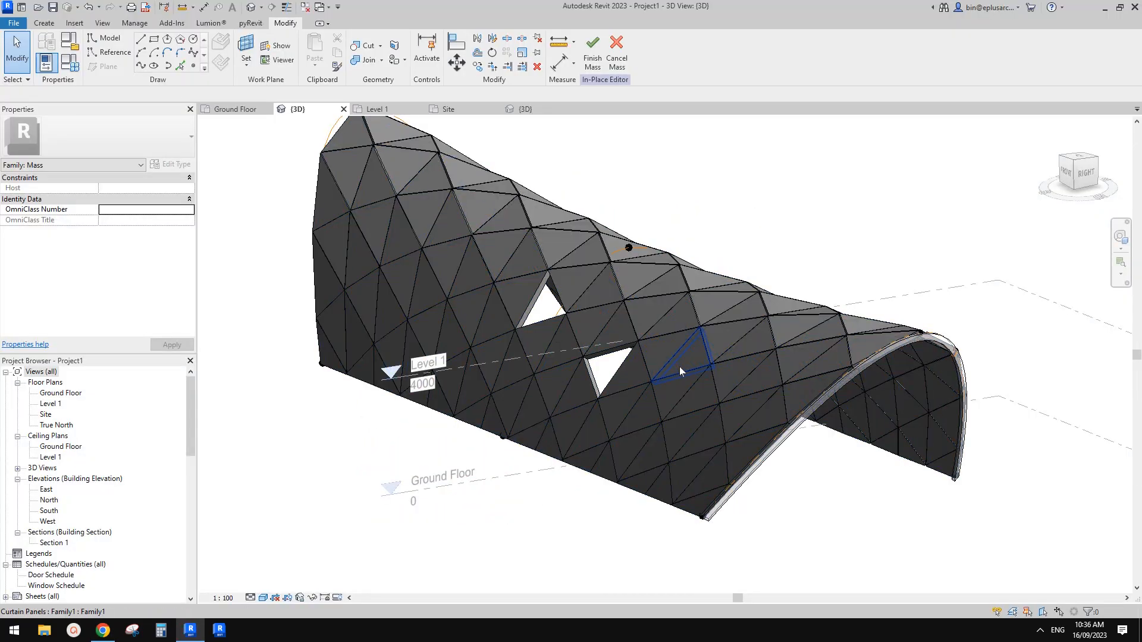
left_click(678, 367)
scroll(125, 268, "down", 3)
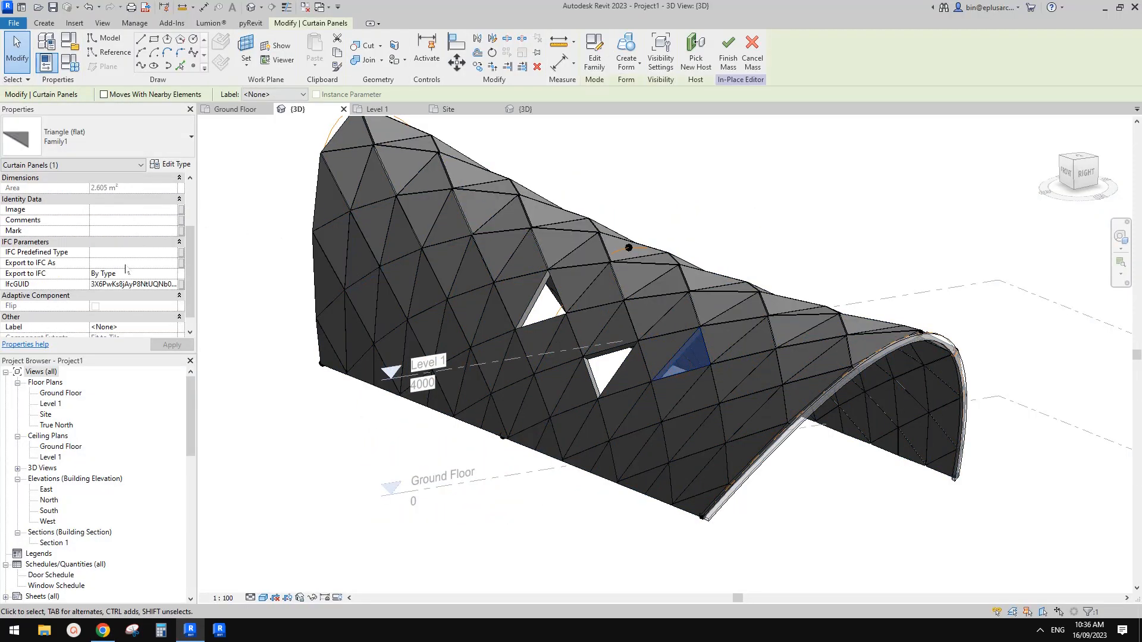
scroll(136, 269, "up", 2)
middle_click_drag(304, 259, 304, 268)
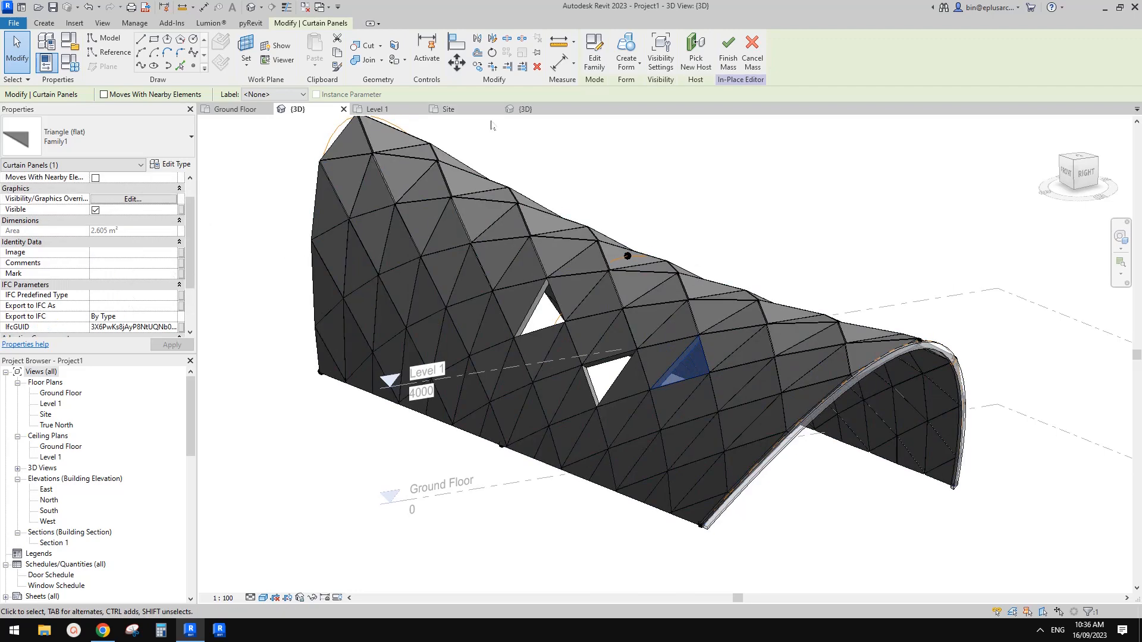
Step: In the panel family, associate the triangular form's material with a new instance parameter named M
left_click(474, 113)
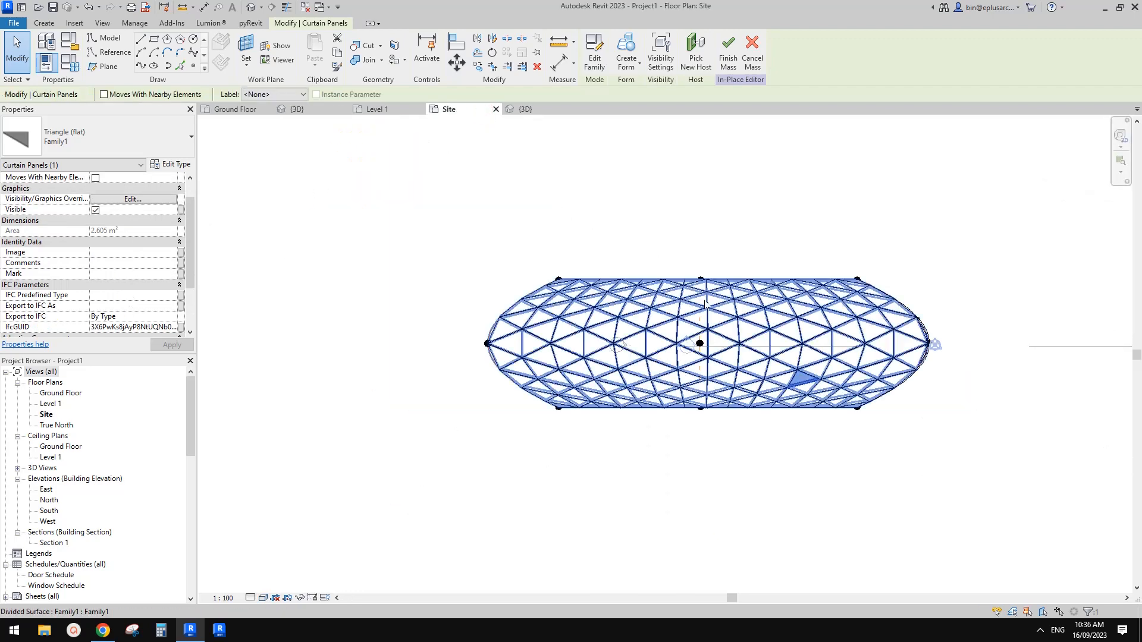
left_click(524, 110)
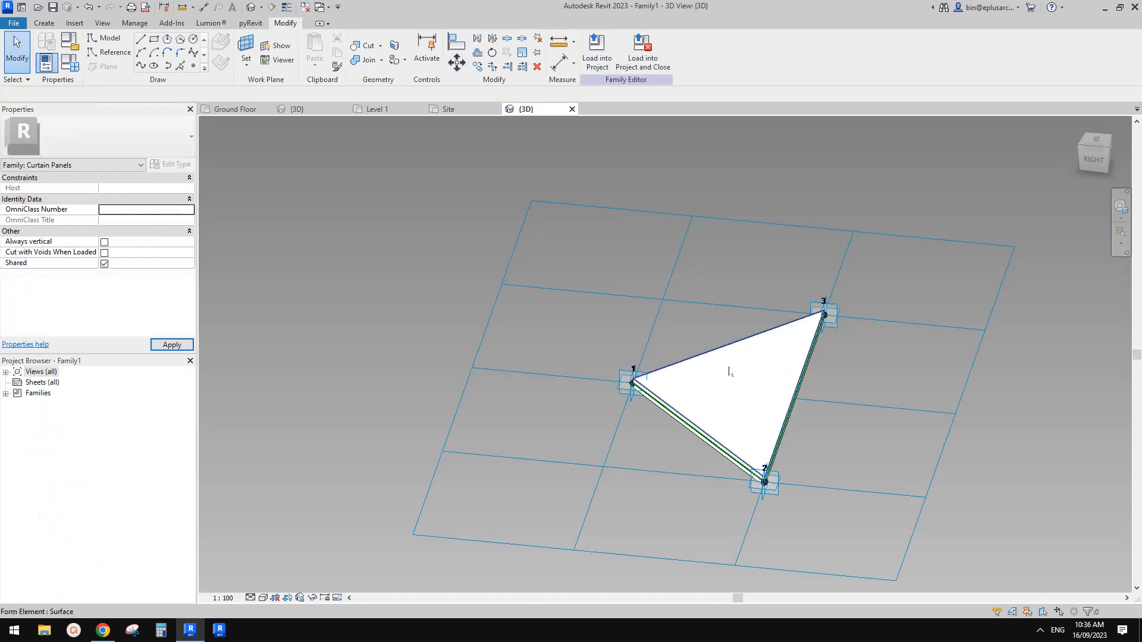
left_click(744, 380)
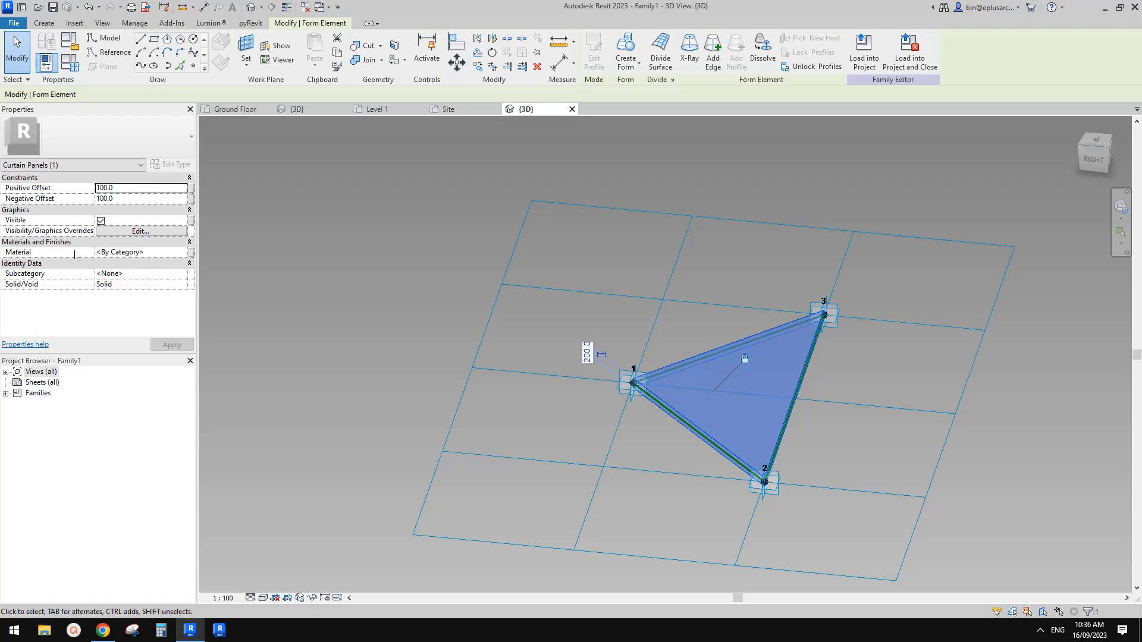
left_click(191, 253)
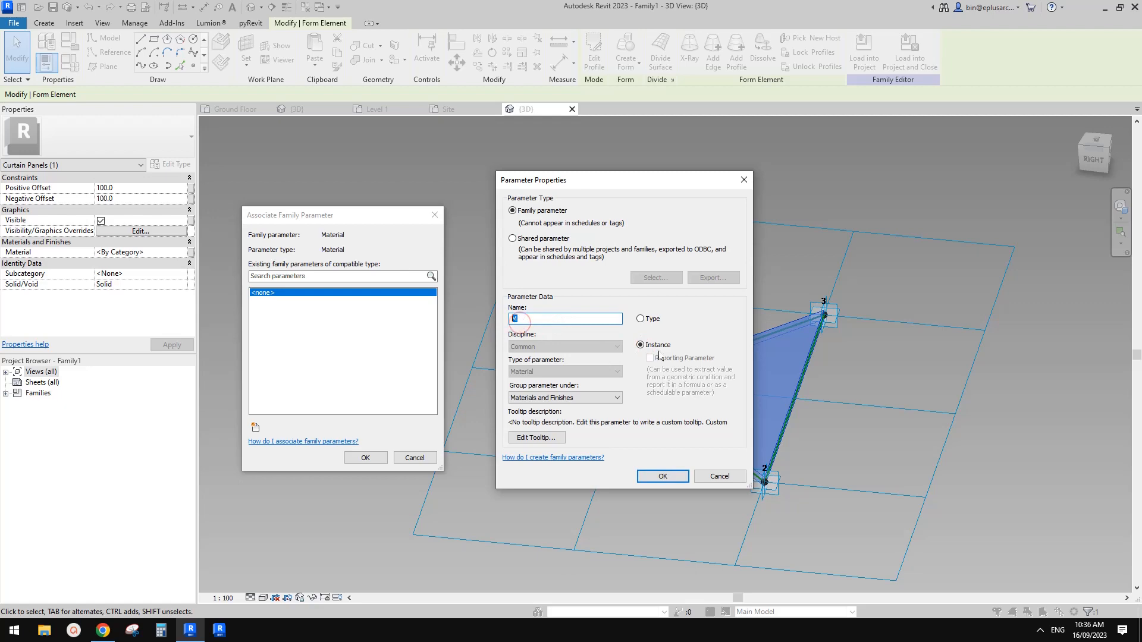
left_click(666, 474)
left_click(364, 458)
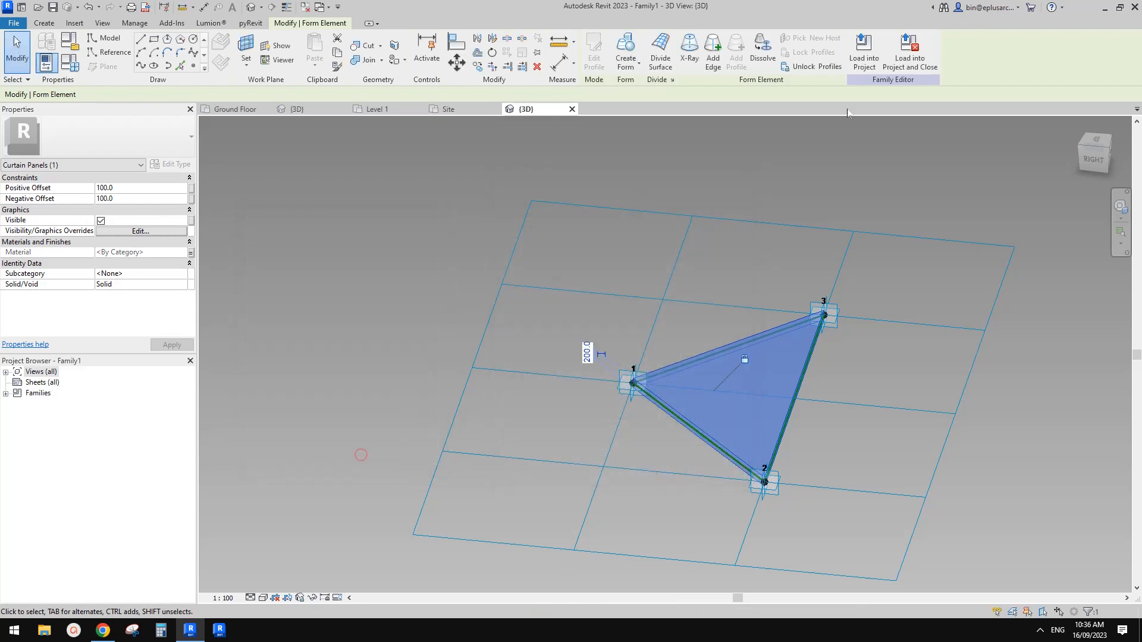
Step: Reload the panel family into the project, overwriting the existing version, and return to the project's 3D view
left_click(865, 52)
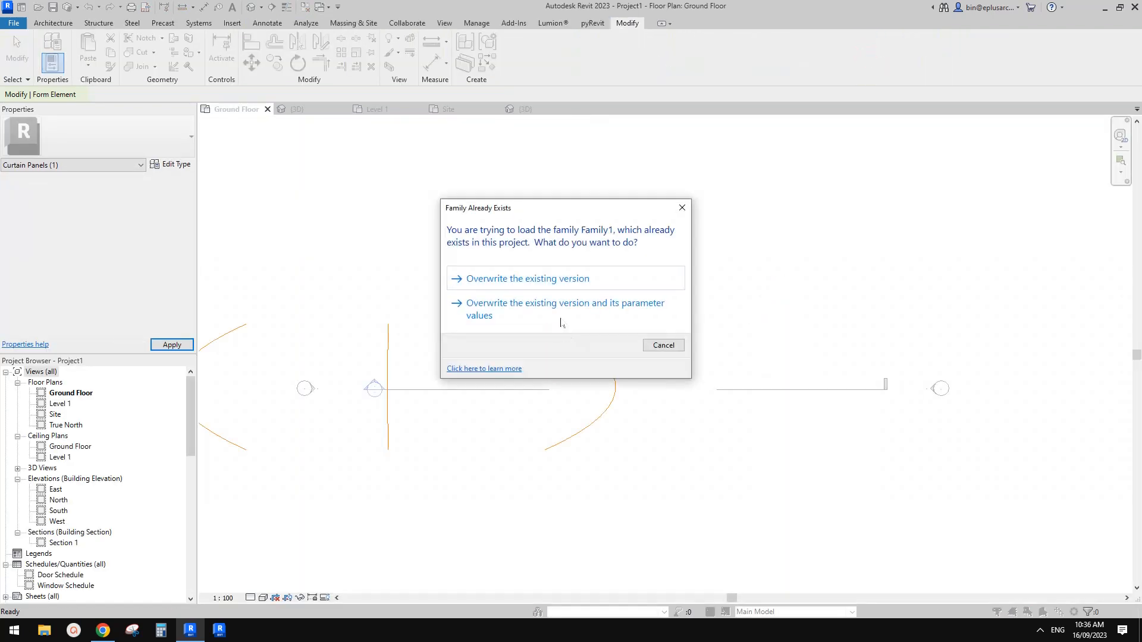
left_click(555, 276)
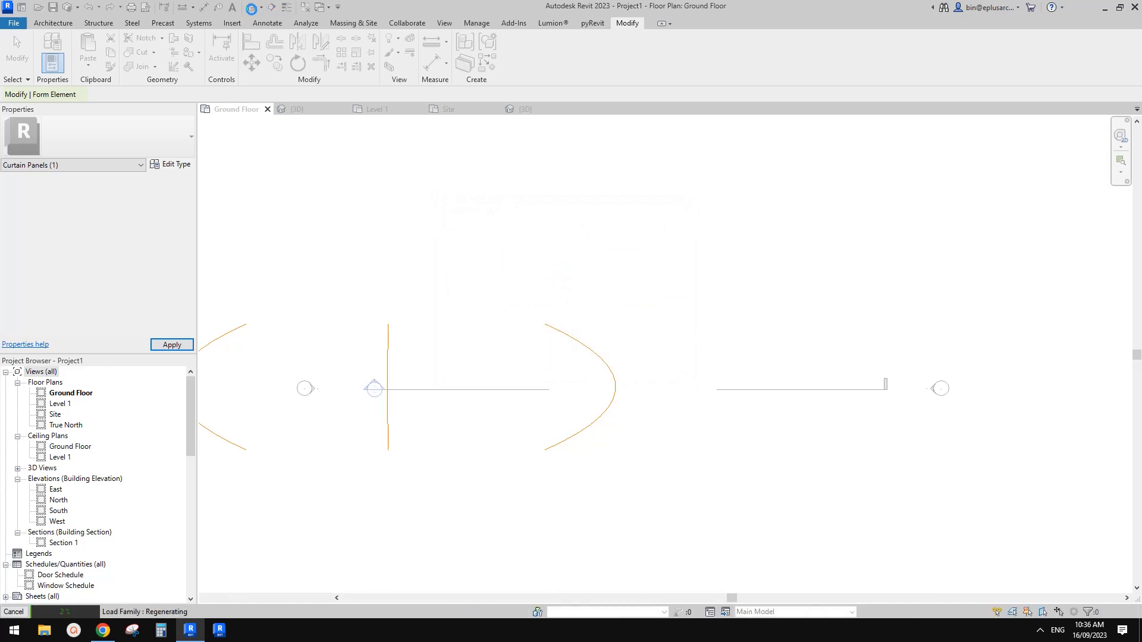
left_click(252, 8)
Step: Set material parameter M to Glass for the triangular panel beside the opening nearest the arch edge frame
scroll(664, 406, "up", 6)
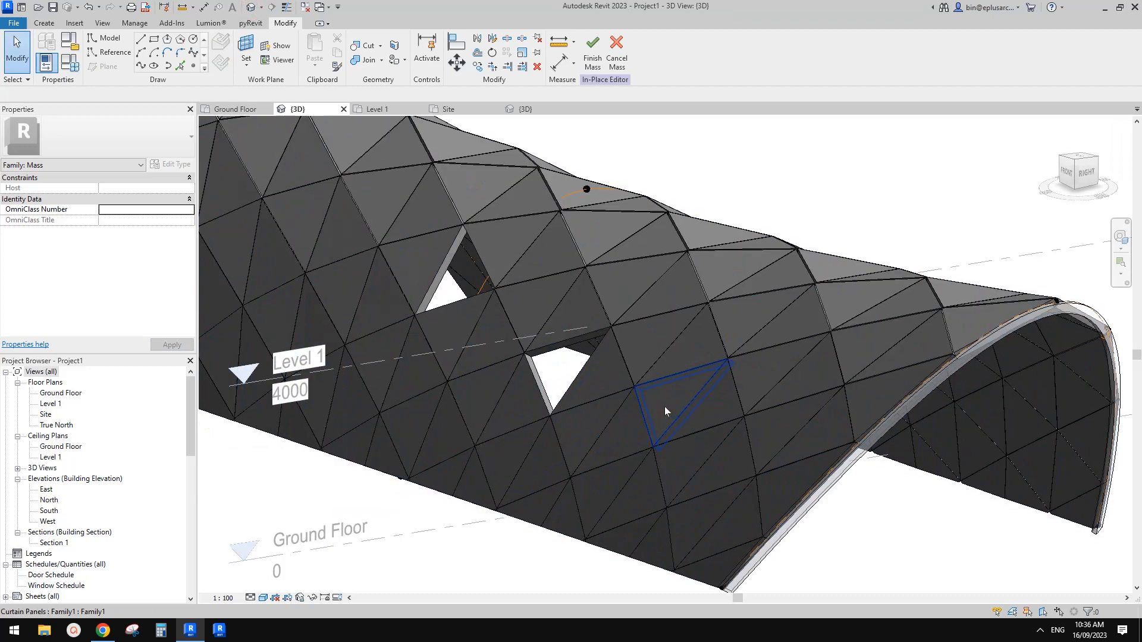
left_click(664, 406)
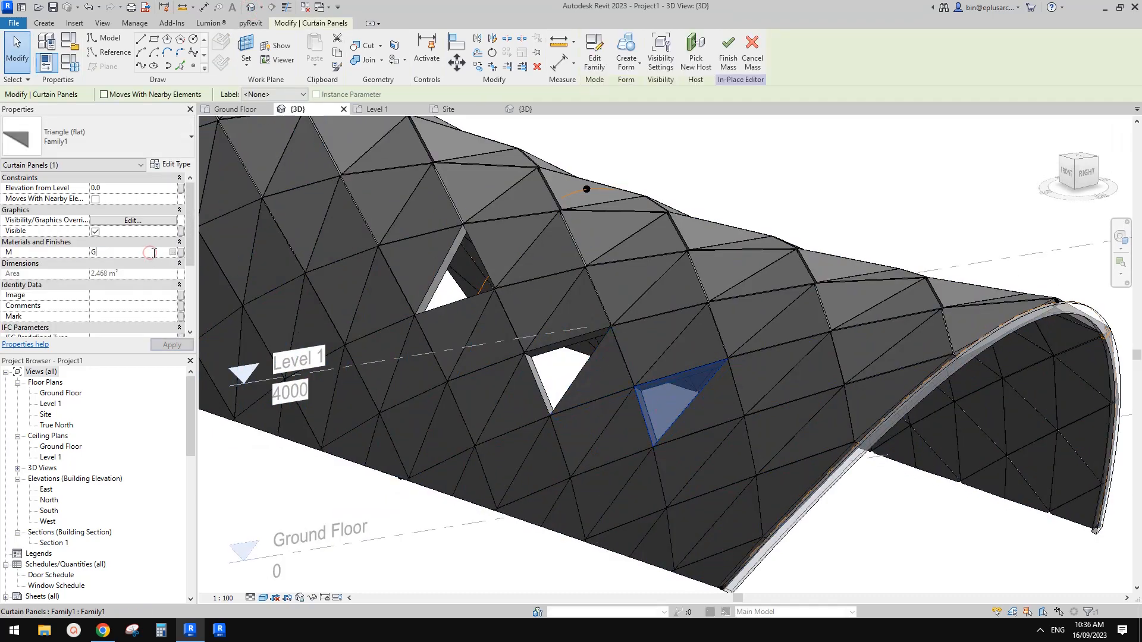
left_click(154, 255)
type("GLASS")
left_click(853, 184)
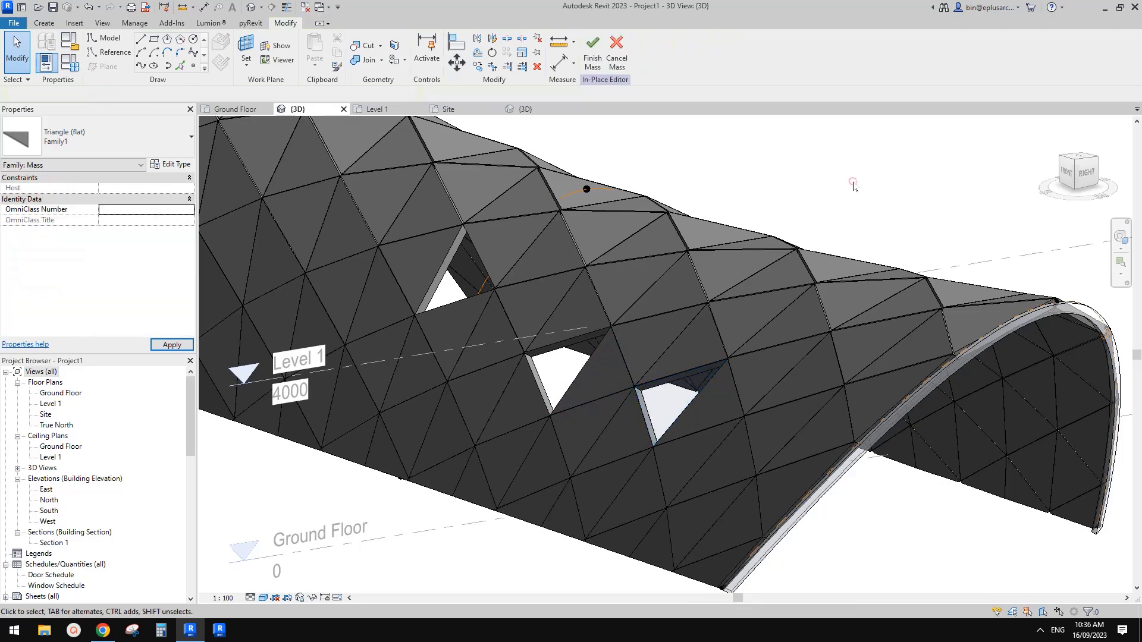
Step: Lower the Glass material's shading transparency to about 66 in the project materials
scroll(678, 391, "down", 1)
middle_click_drag(678, 392, 642, 458, "shift")
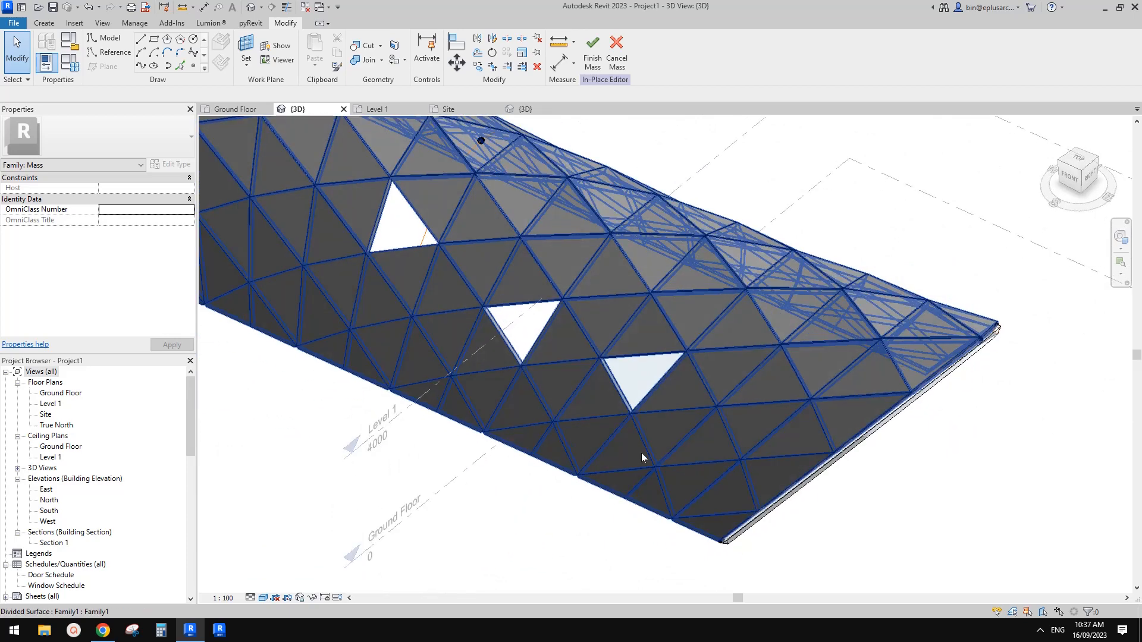
left_click(134, 24)
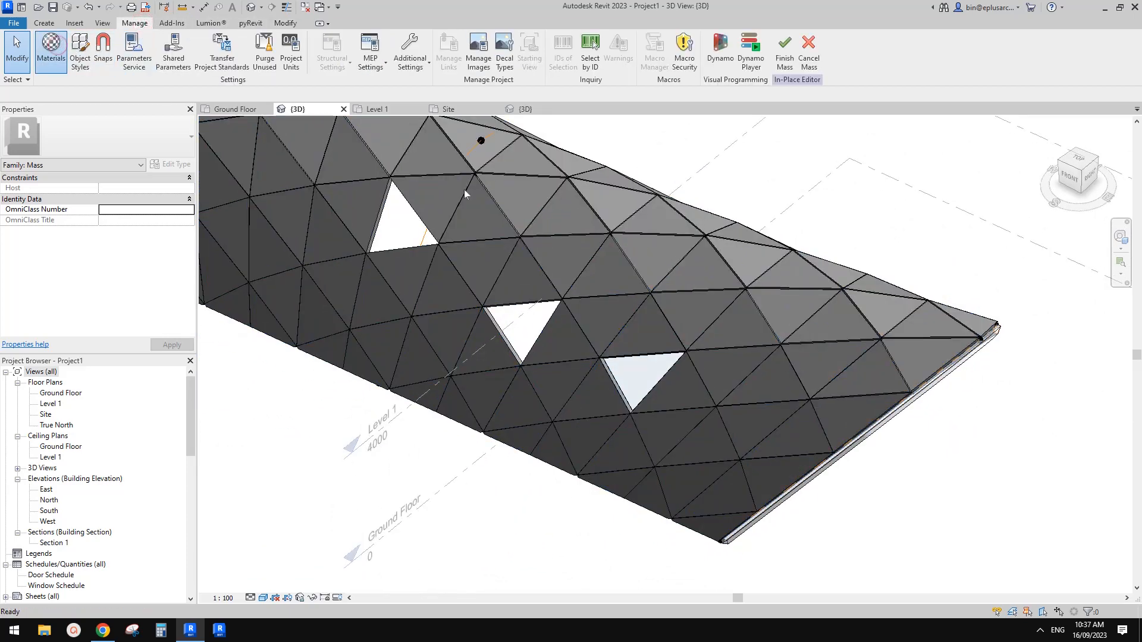
left_click(470, 292)
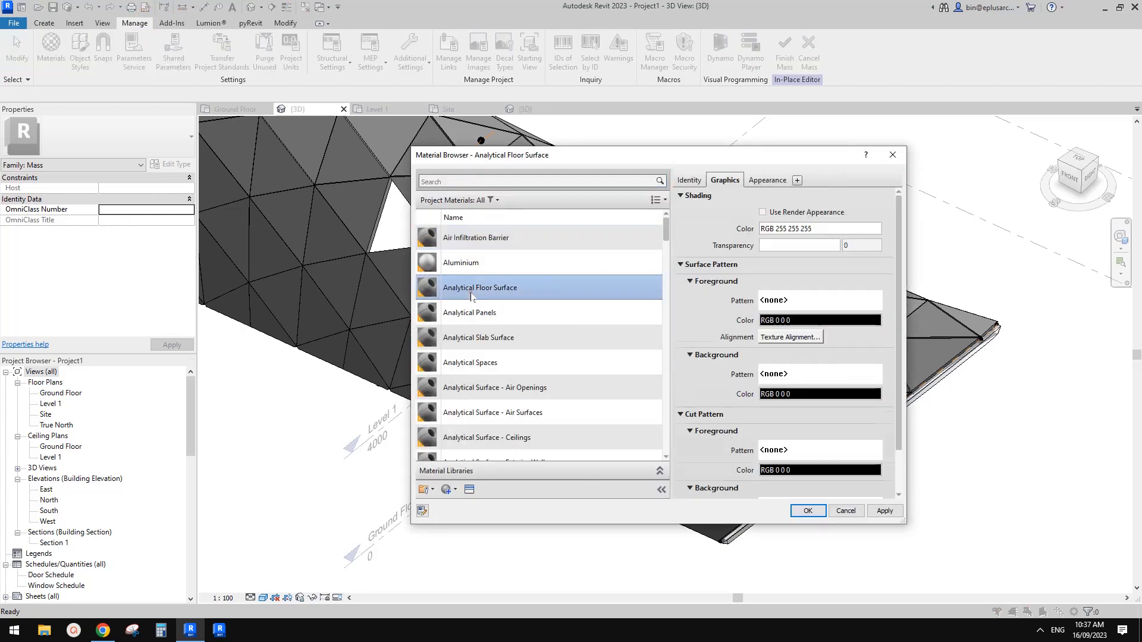
key("g")
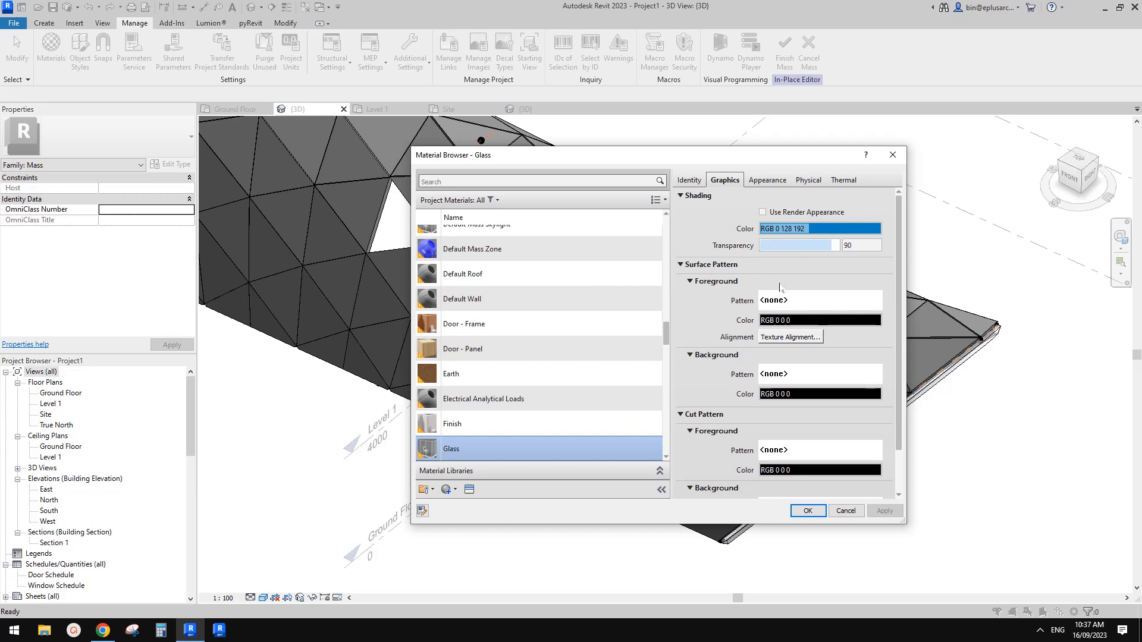
left_click_drag(828, 245, 808, 246)
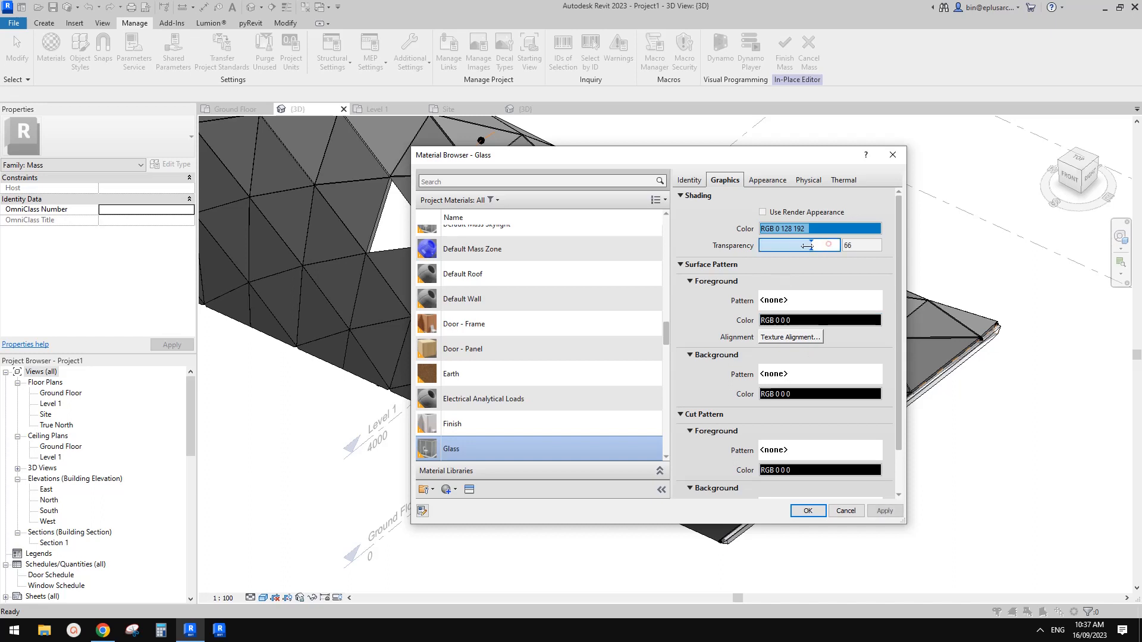
left_click(808, 511)
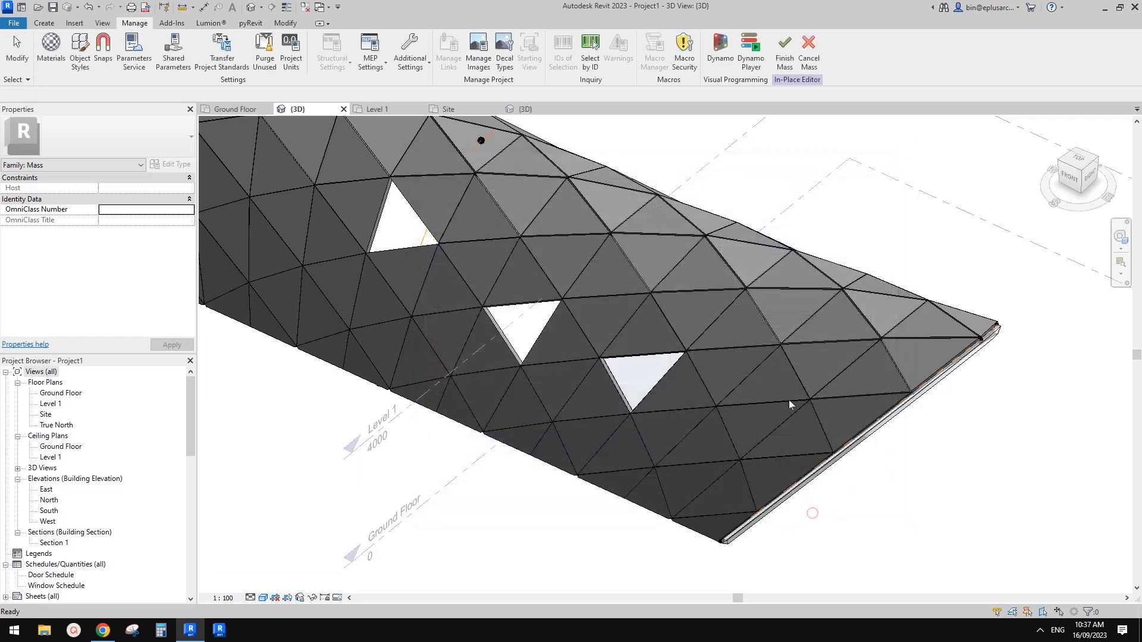
middle_click_drag(991, 530, 806, 423, "shift")
scroll(682, 374, "up", 2)
middle_click_drag(680, 376, 446, 191, "shift")
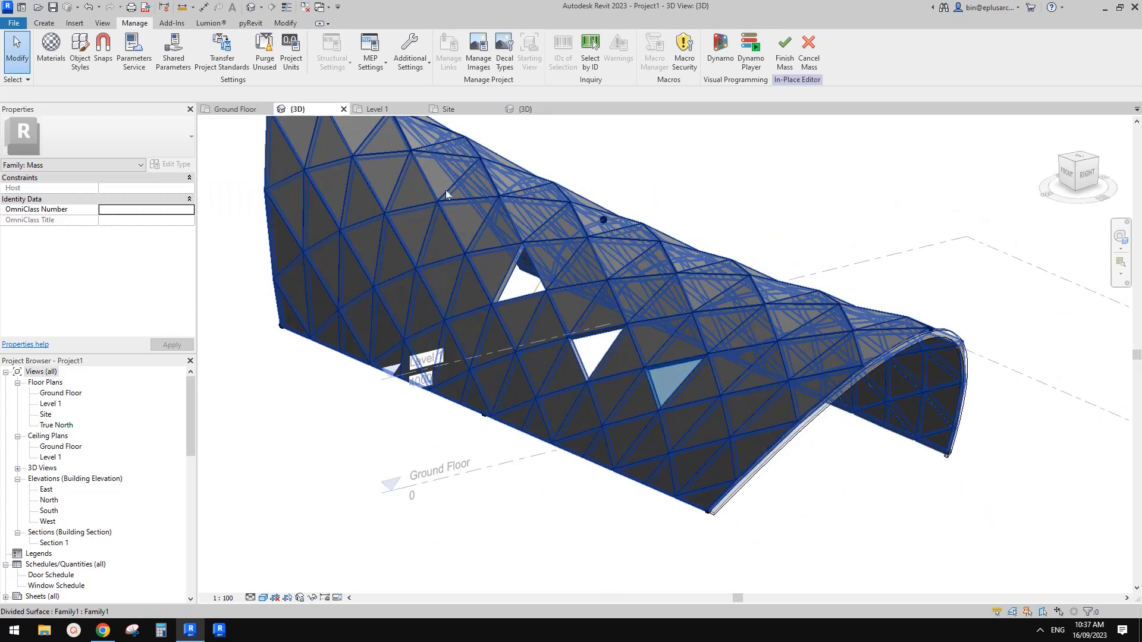
Step: Select six more triangular panels around the openings and toward the tall end of the vault, and set their material parameter M to Glass
middle_click_drag(611, 294, 765, 395, "shift")
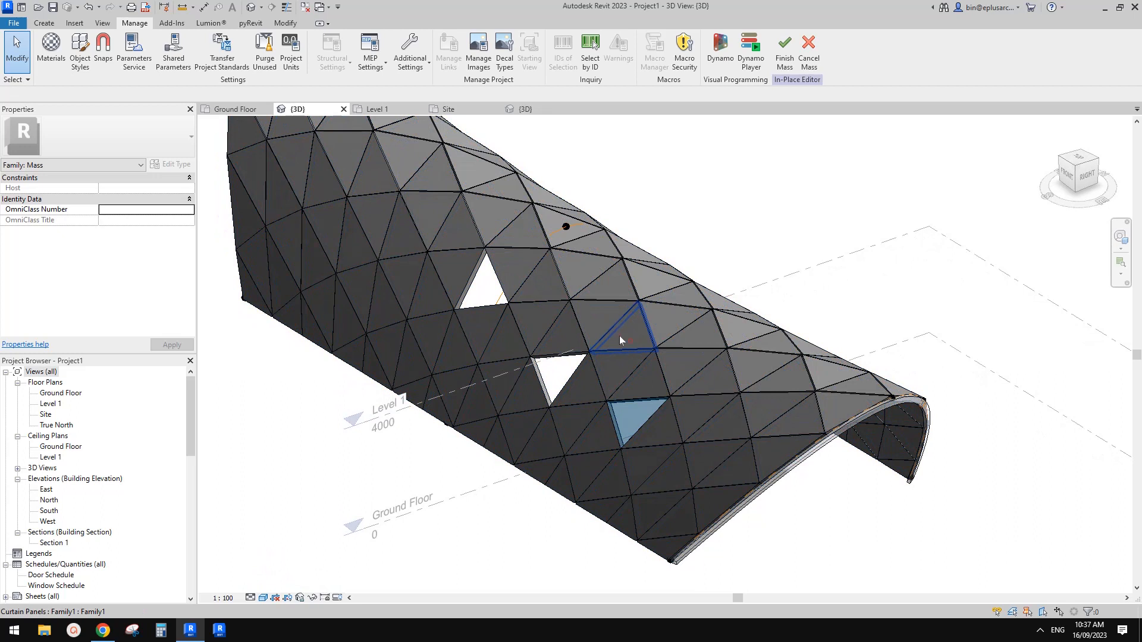
left_click(619, 337)
left_click(538, 324, "ctrl")
left_click(403, 280, "ctrl")
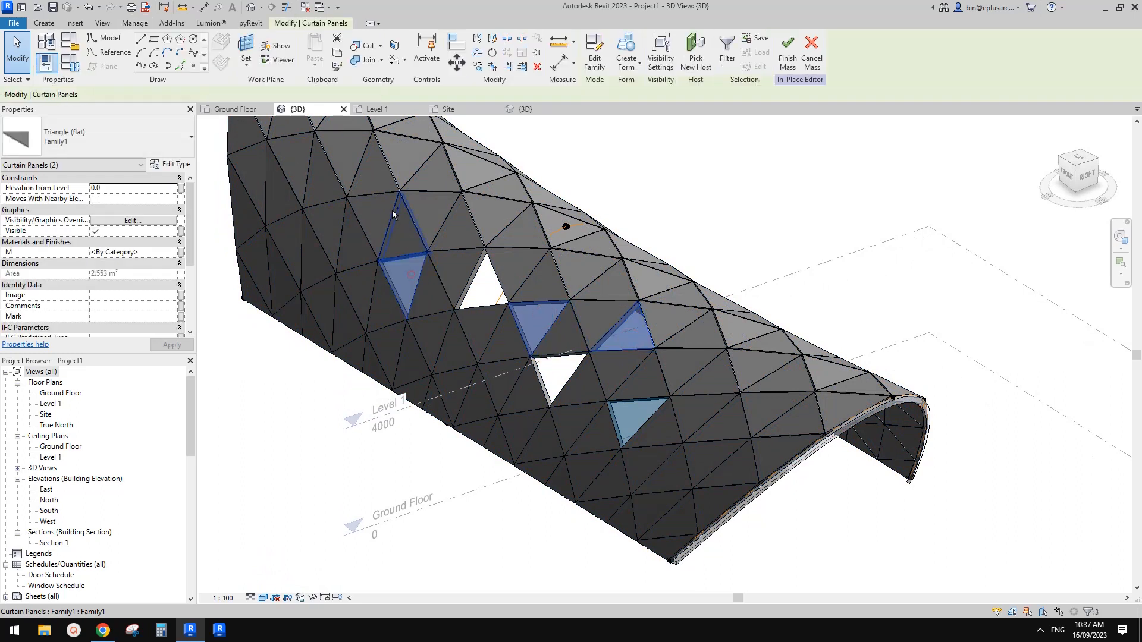
left_click(344, 186, "ctrl")
left_click(319, 194, "ctrl")
left_click(315, 233, "ctrl")
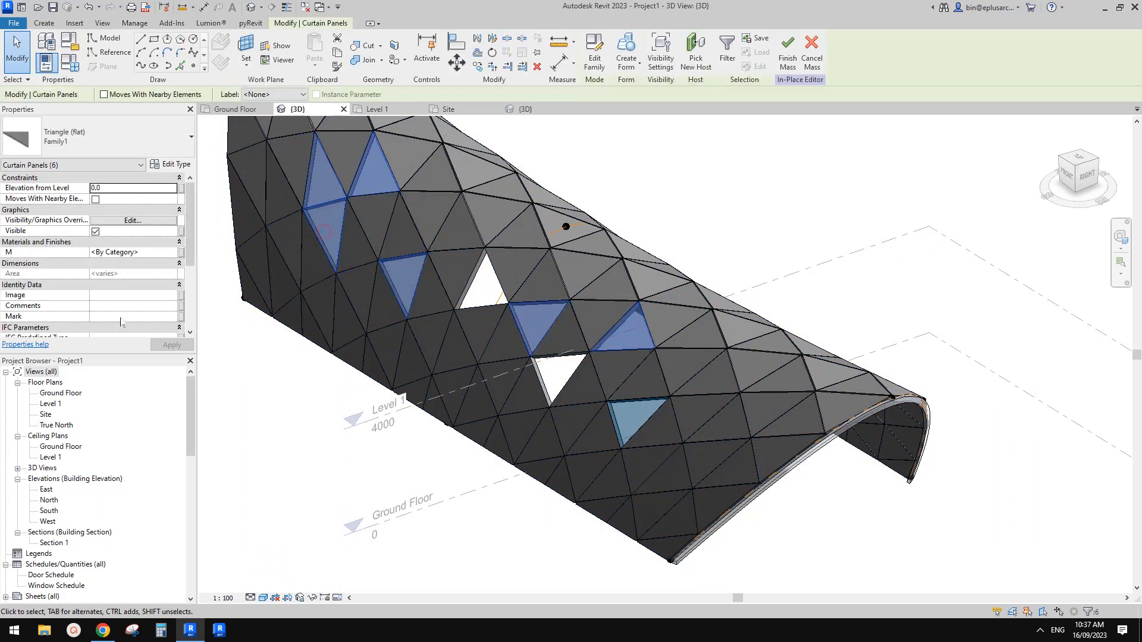
left_click(146, 252)
type("GL")
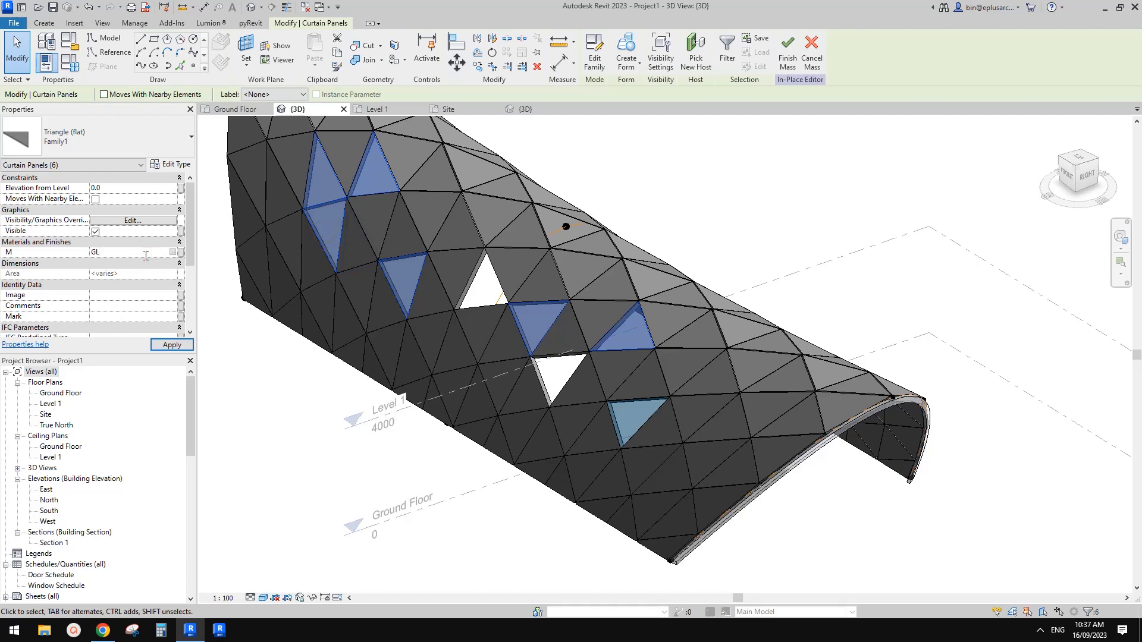
type("ASS")
left_click(810, 275)
scroll(811, 277, "down", 3)
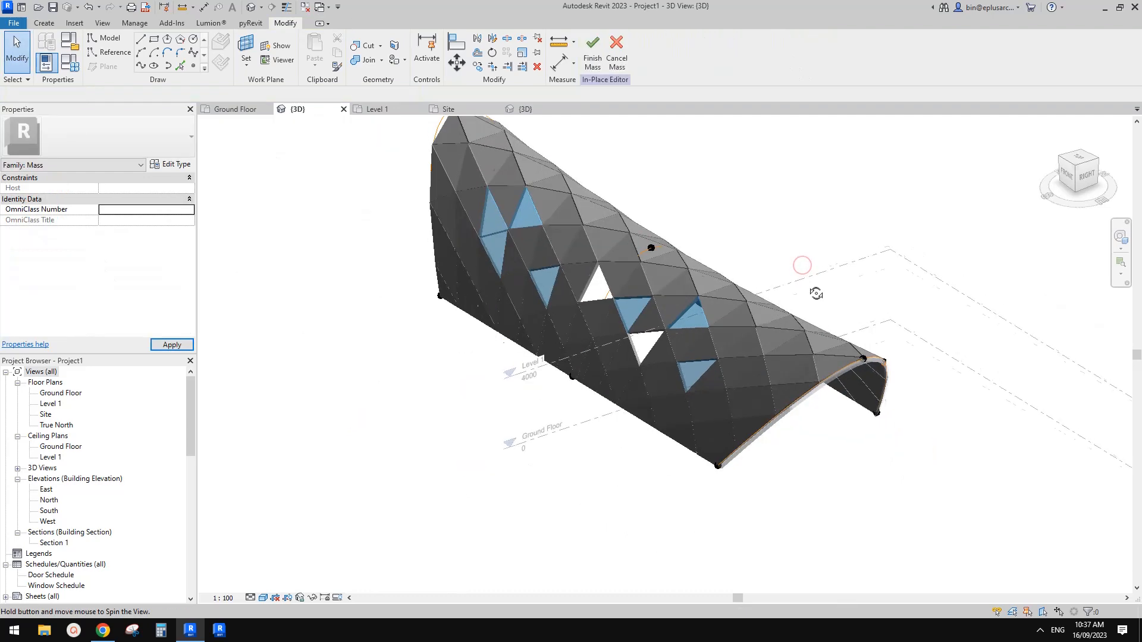
Step: Examine the glass panels and openings from the arch end, comparing them with the metro station photo in the Google Docs page, and return to Revit
middle_click_drag(815, 293, 804, 263, "shift")
middle_click_drag(743, 333, 627, 322)
scroll(538, 405, "up", 2)
middle_click_drag(565, 407, 541, 403, "shift")
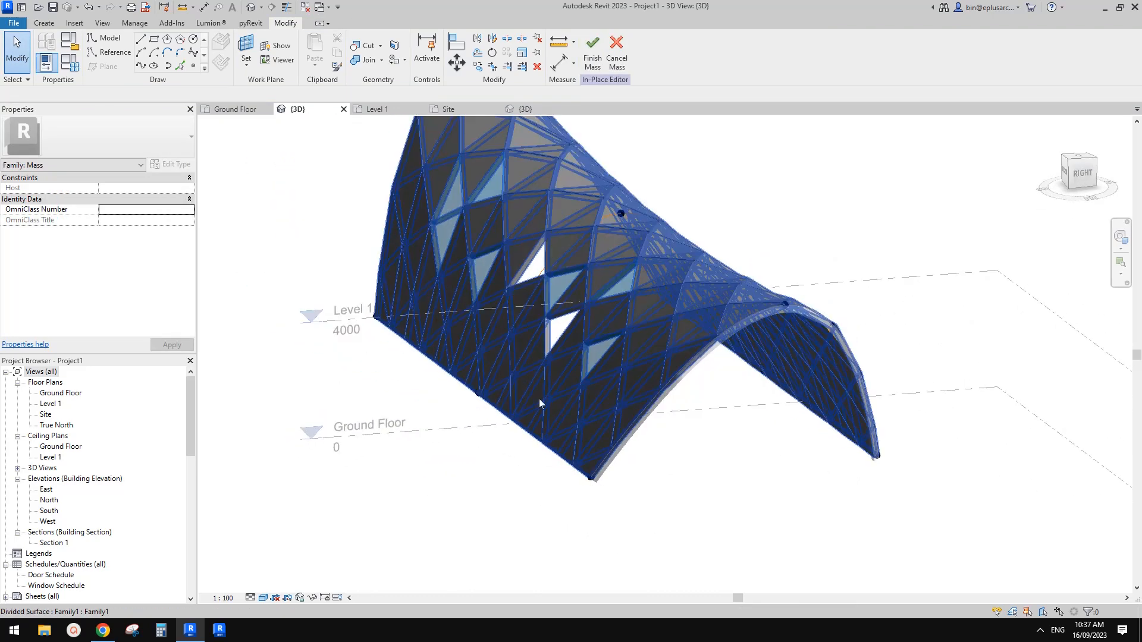
scroll(632, 410, "up", 1)
middle_click_drag(629, 417, 516, 438)
scroll(516, 437, "up", 1)
left_click(110, 629)
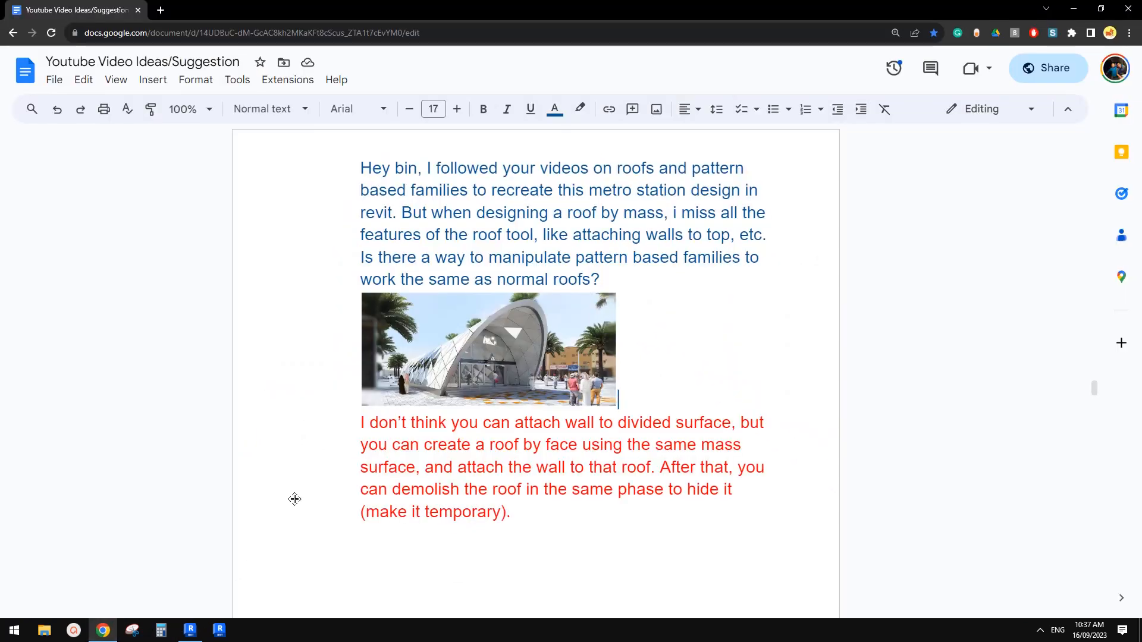
left_click(197, 637)
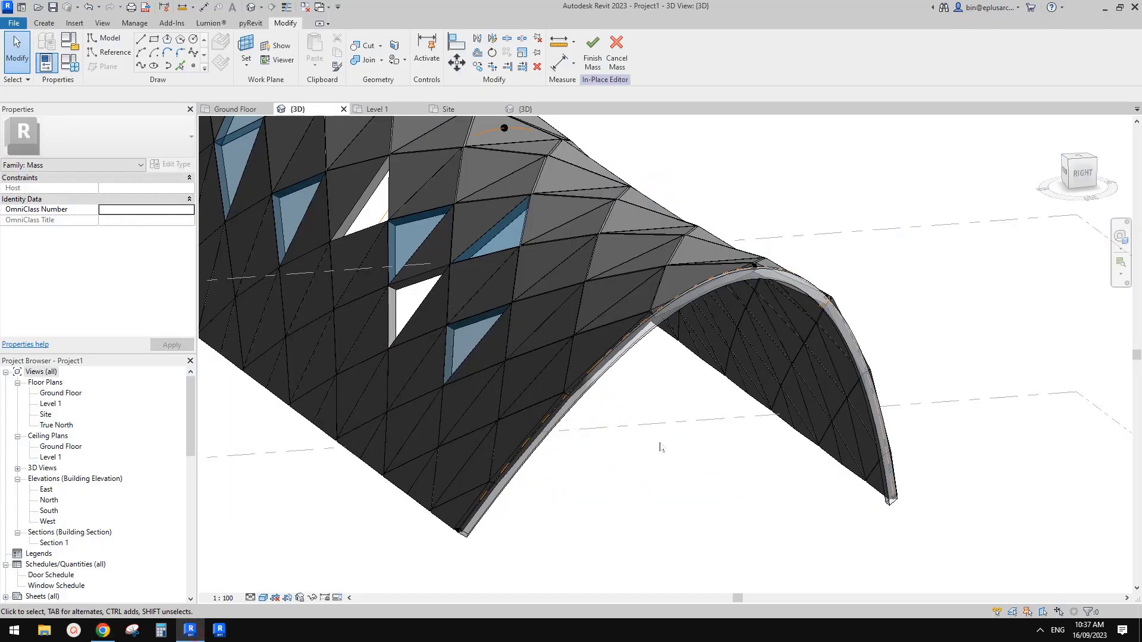
scroll(709, 410, "down", 3)
left_click(115, 635)
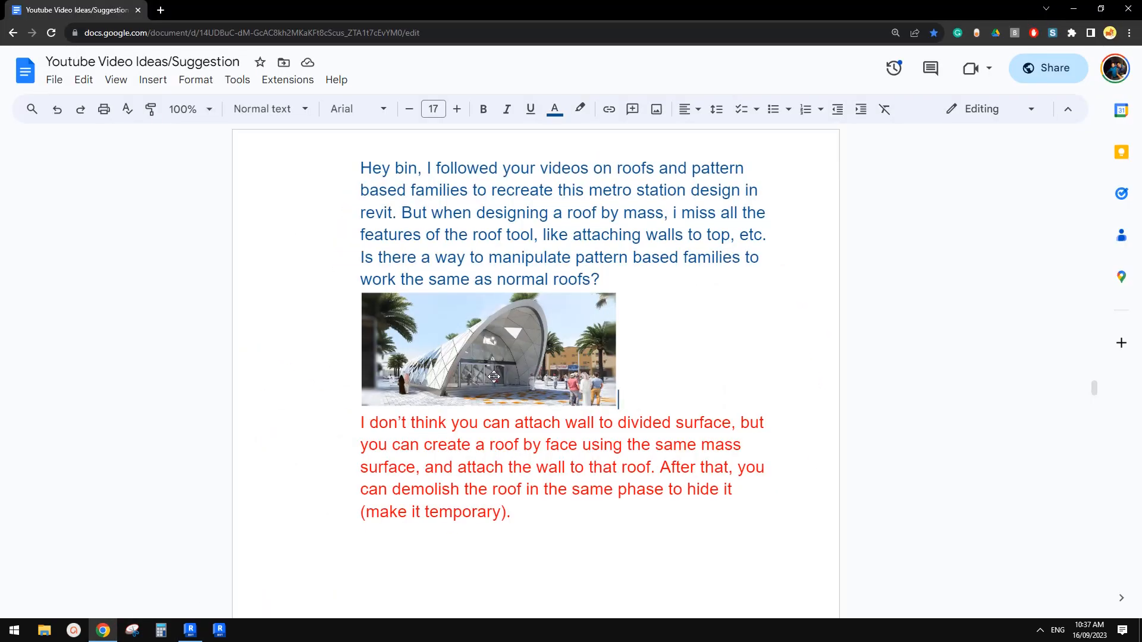
left_click(190, 636)
Step: Finish the in-place mass of the vaulted roof
middle_click_drag(721, 453, 579, 246, "shift")
left_click(591, 65)
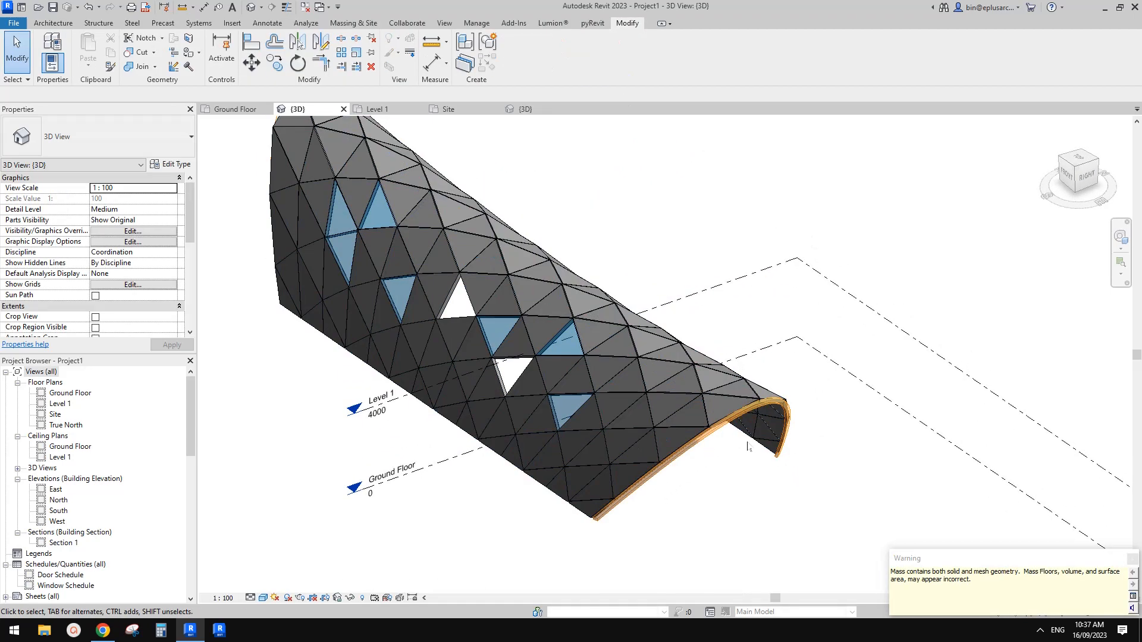
scroll(744, 434, "down", 1)
middle_click_drag(740, 436, 678, 416, "shift")
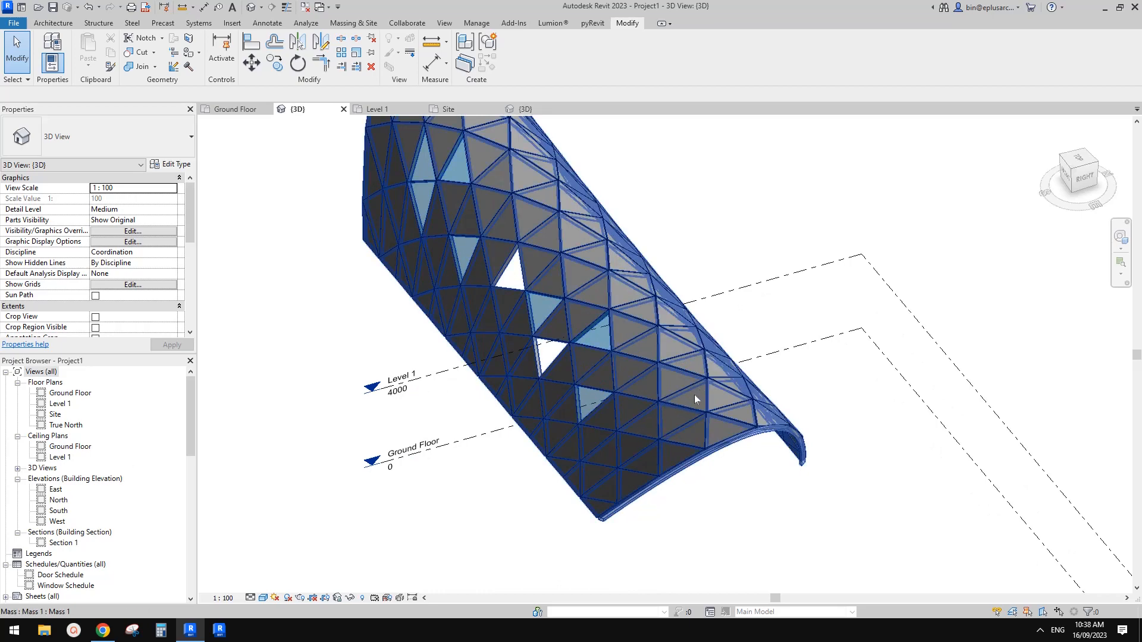
middle_click_drag(694, 395, 681, 414, "shift")
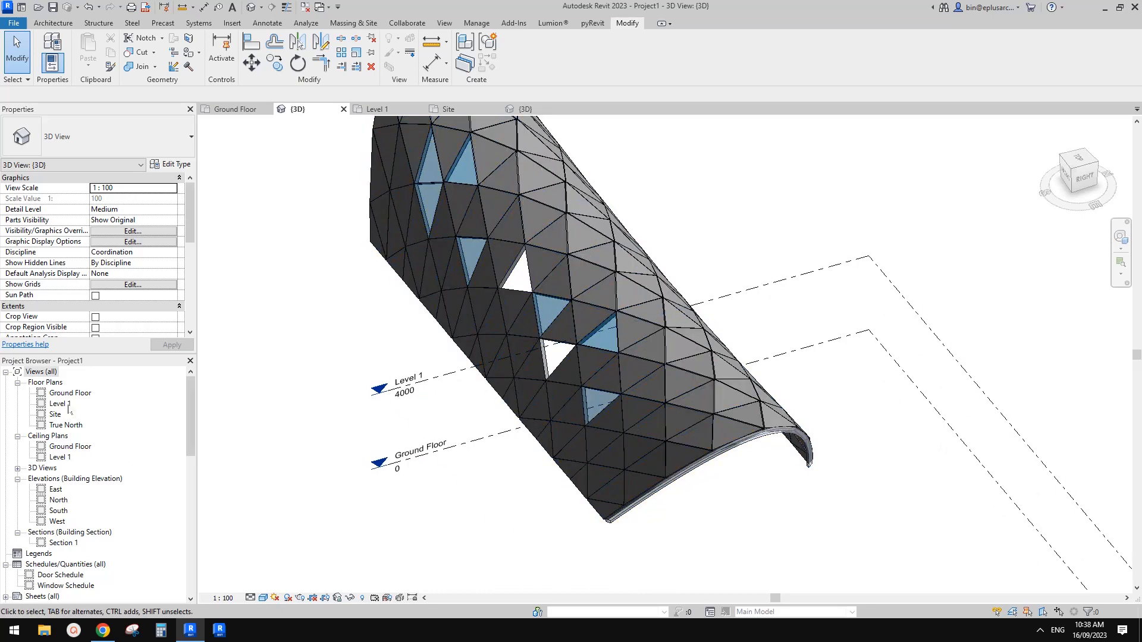
Step: In the Site plan, draw a Storefront curtain wall about 9800 mm long straight across the vault near its low end, and return to 3D
double_click(56, 415)
scroll(855, 326, "up", 4)
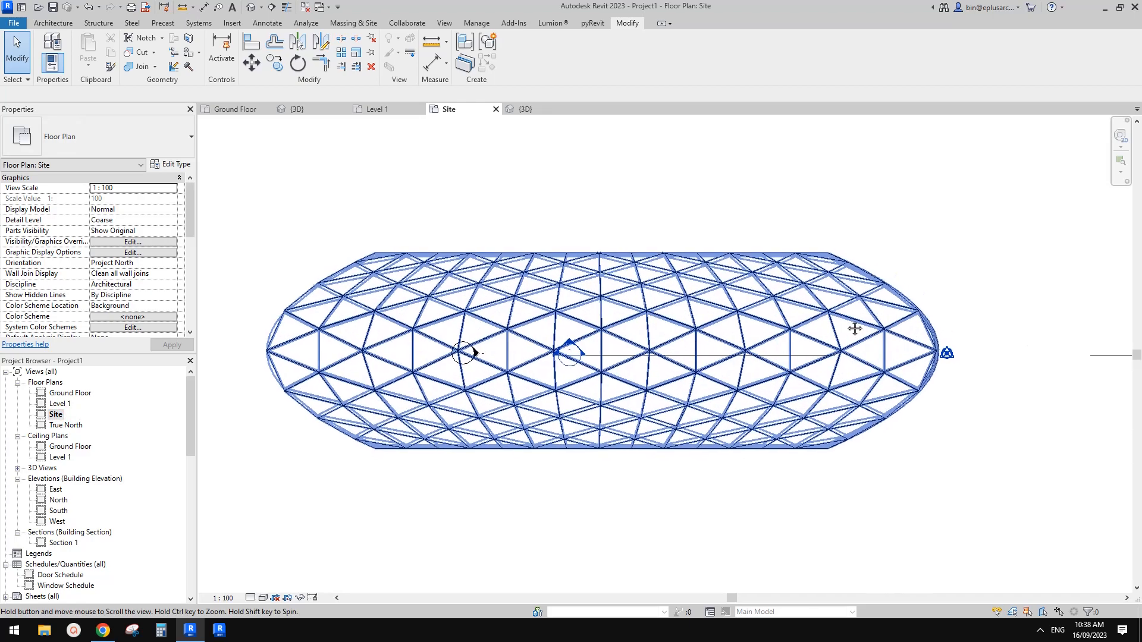
middle_click_drag(796, 293, 793, 292)
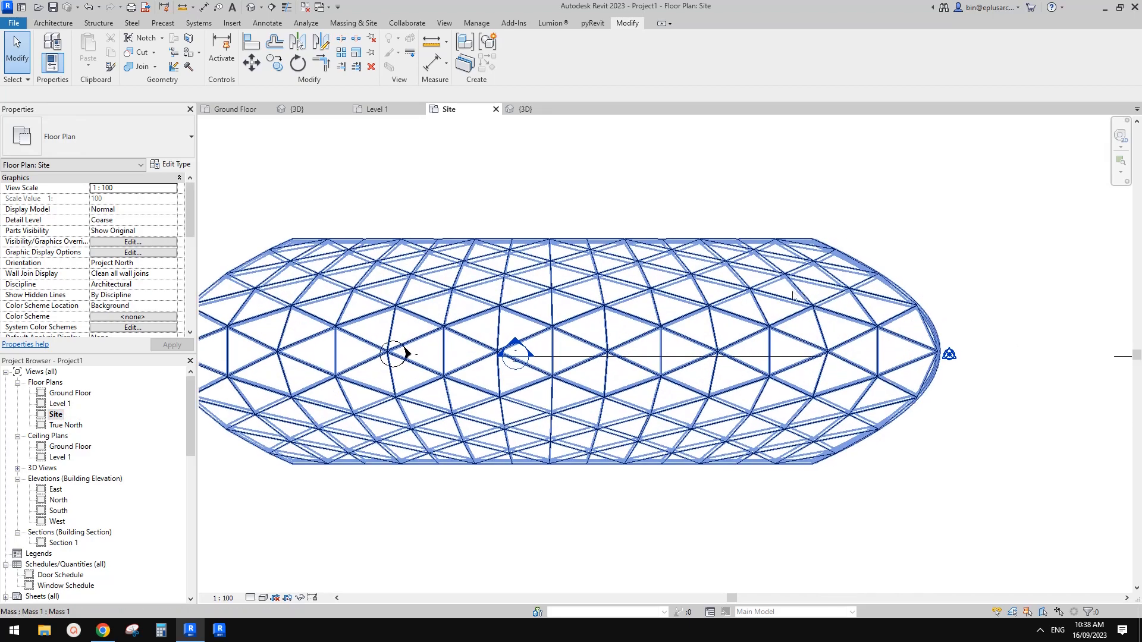
key("a")
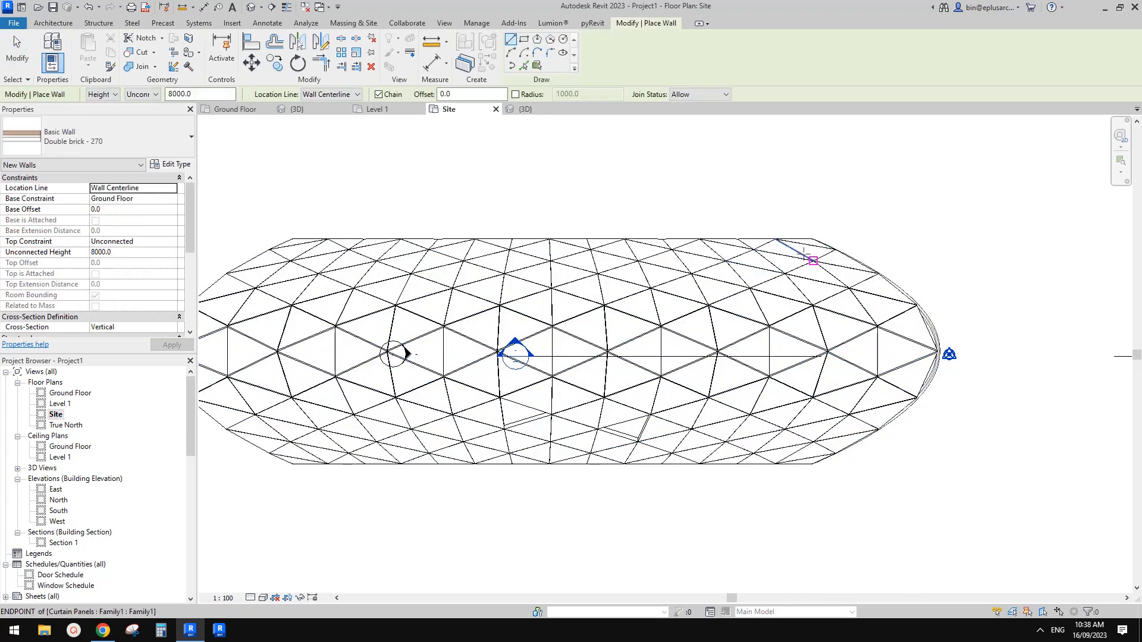
left_click(191, 136)
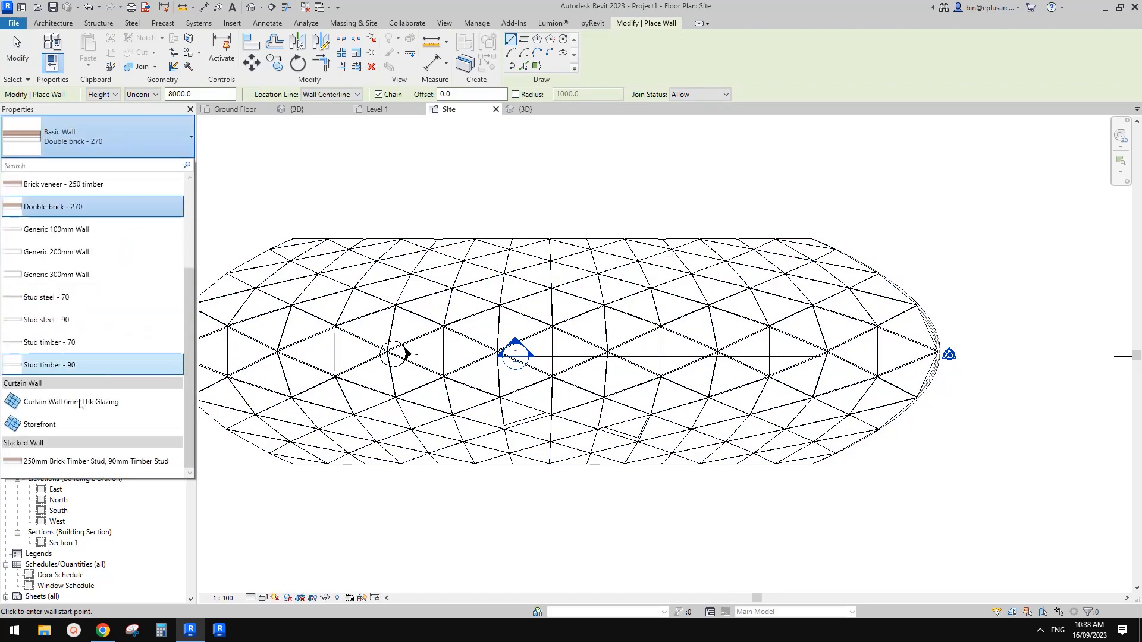
left_click(197, 419)
scroll(779, 259, "up", 1)
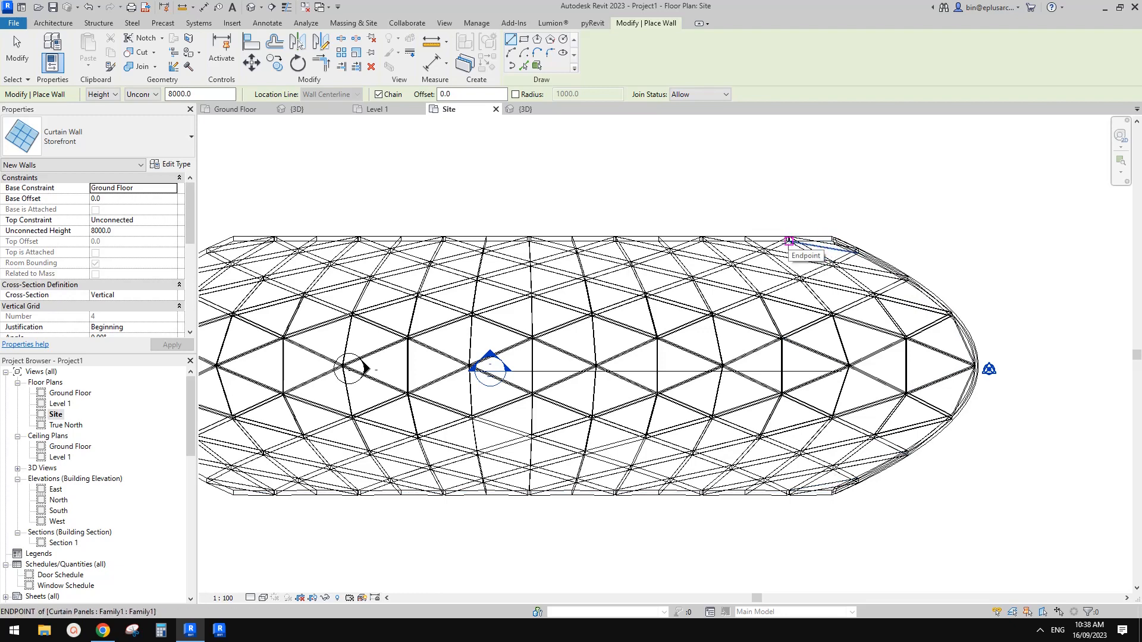
left_click(790, 241)
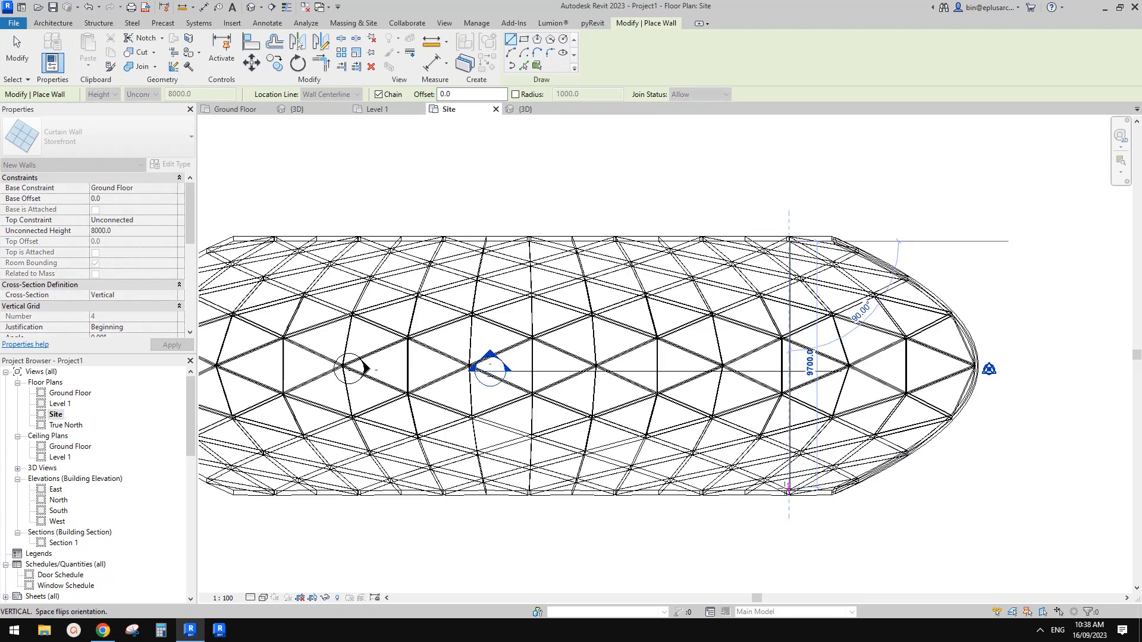
left_click(790, 491)
key("Escape")
key("Escape")
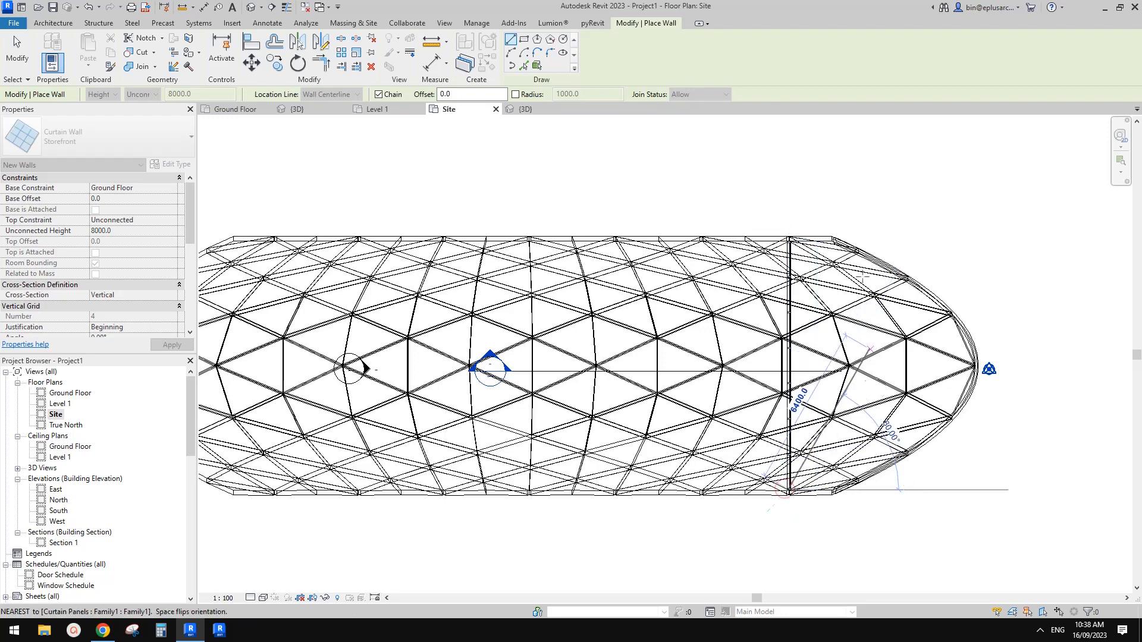
left_click(256, 10)
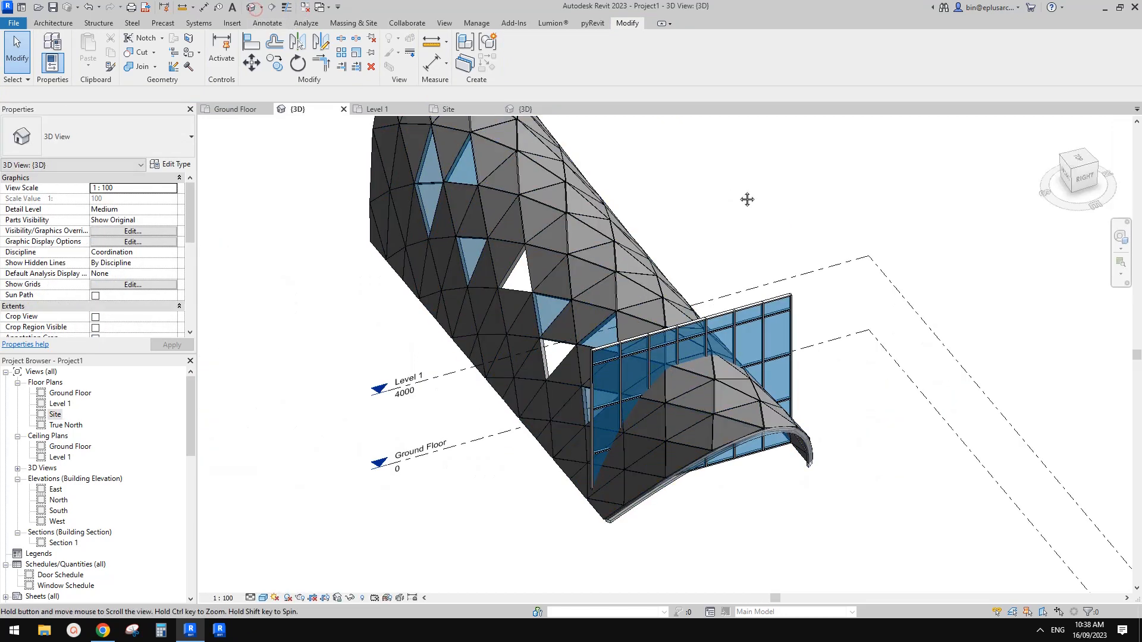
Step: Try to attach the top of the Storefront curtain wall to the in-place mass
scroll(747, 199, "down", 1)
middle_click_drag(773, 292, 739, 260, "shift")
scroll(751, 358, "up", 2)
left_click(754, 334)
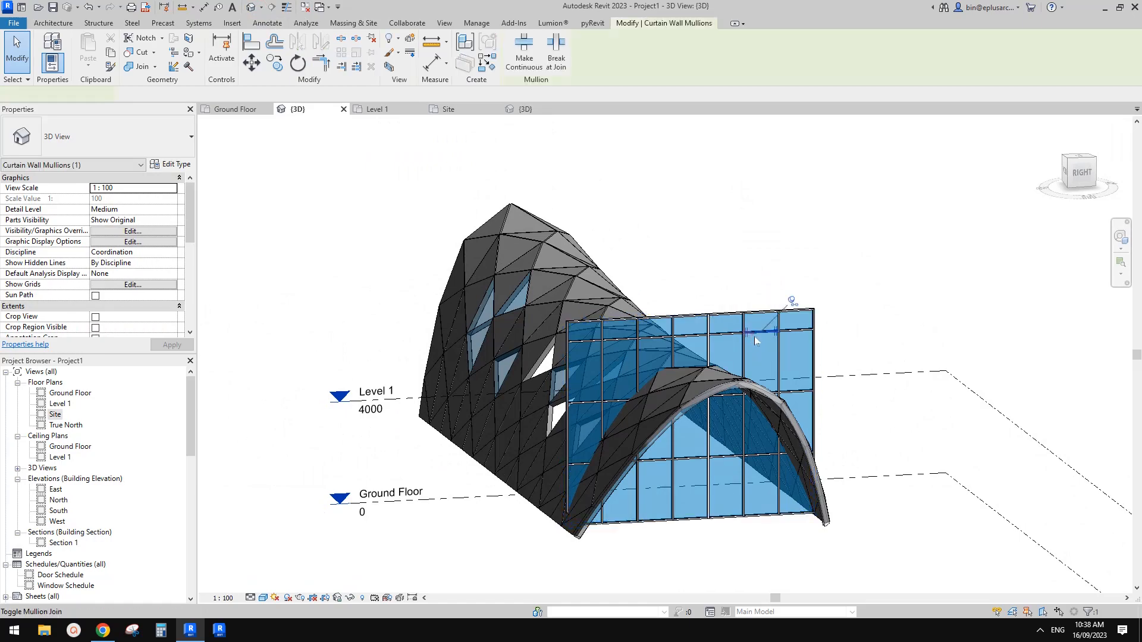
left_click(759, 346)
middle_click_drag(671, 413, 648, 411, "shift")
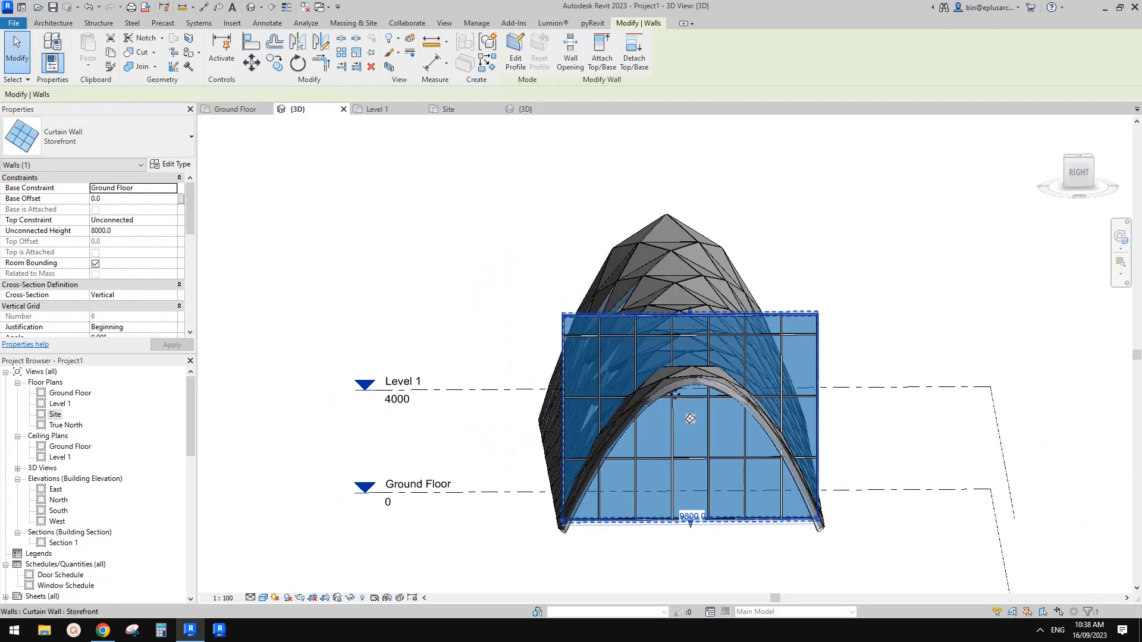
middle_click_drag(718, 397, 766, 400, "shift")
left_click(600, 58)
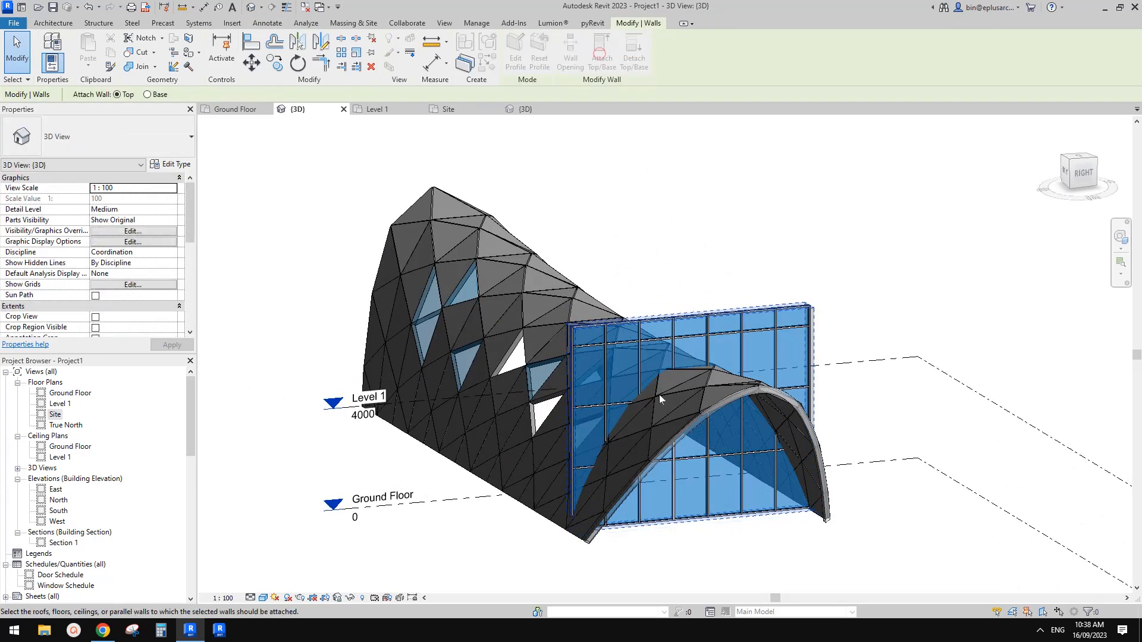
left_click(696, 407)
scroll(774, 372, "up", 2)
left_click(754, 351)
middle_click_drag(760, 364, 736, 301)
scroll(748, 313, "down", 1)
left_click(515, 59)
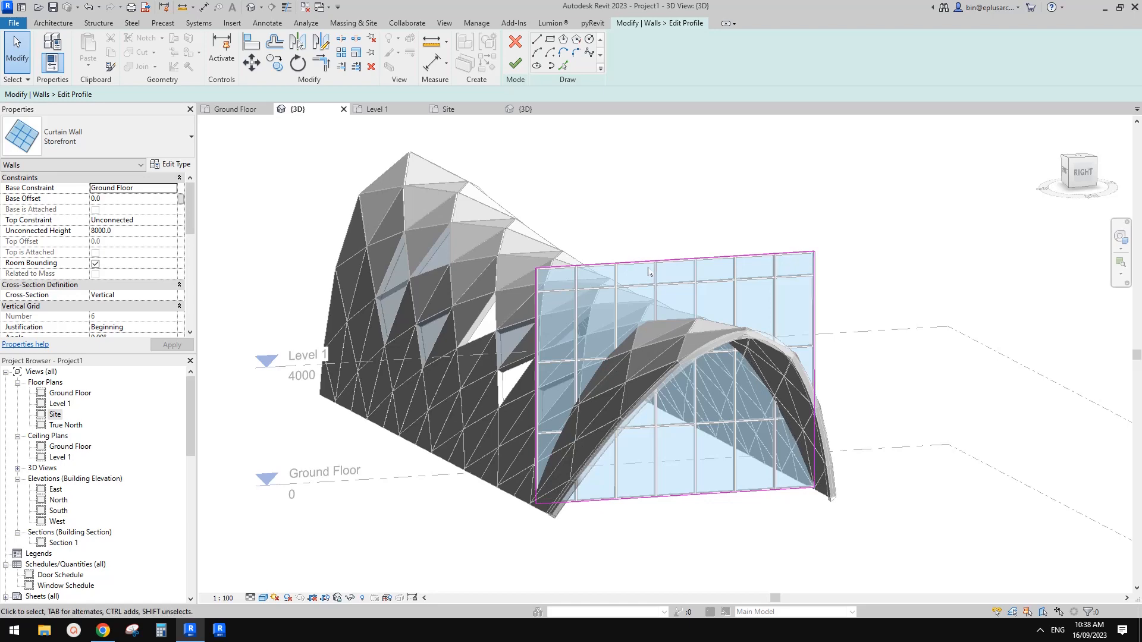
left_click(516, 47)
key("Escape")
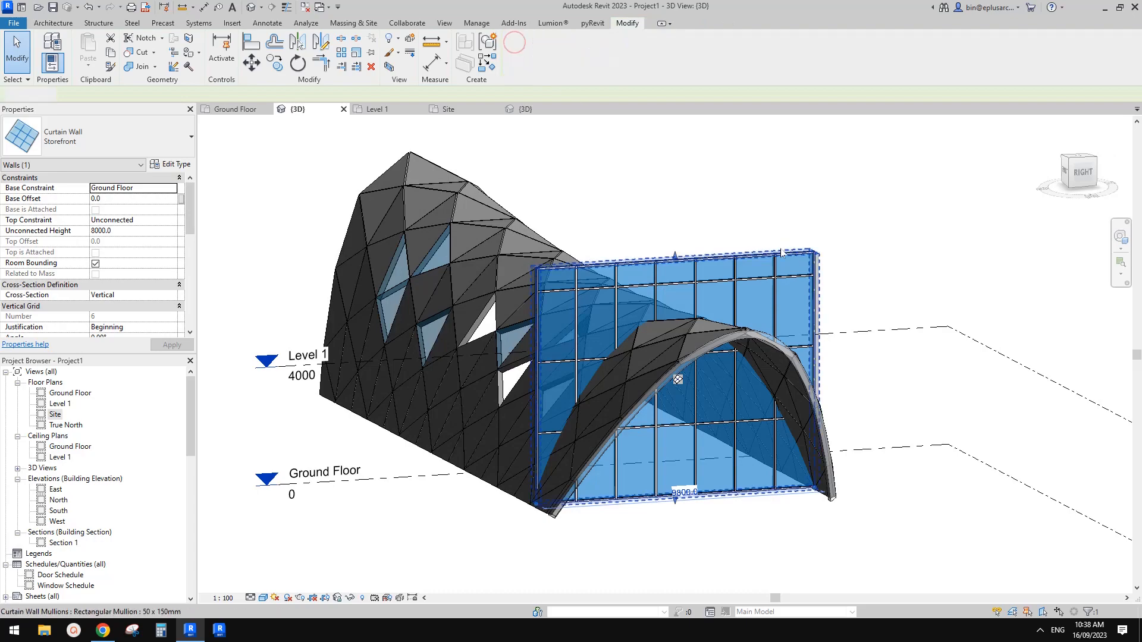
Step: Create a Generic - 400mm roof by face on the mass's vaulted surface, with Level 1 as the reference level
middle_click_drag(739, 264, 764, 304, "shift")
middle_click_drag(696, 371, 769, 388)
left_click(722, 376)
key("Escape")
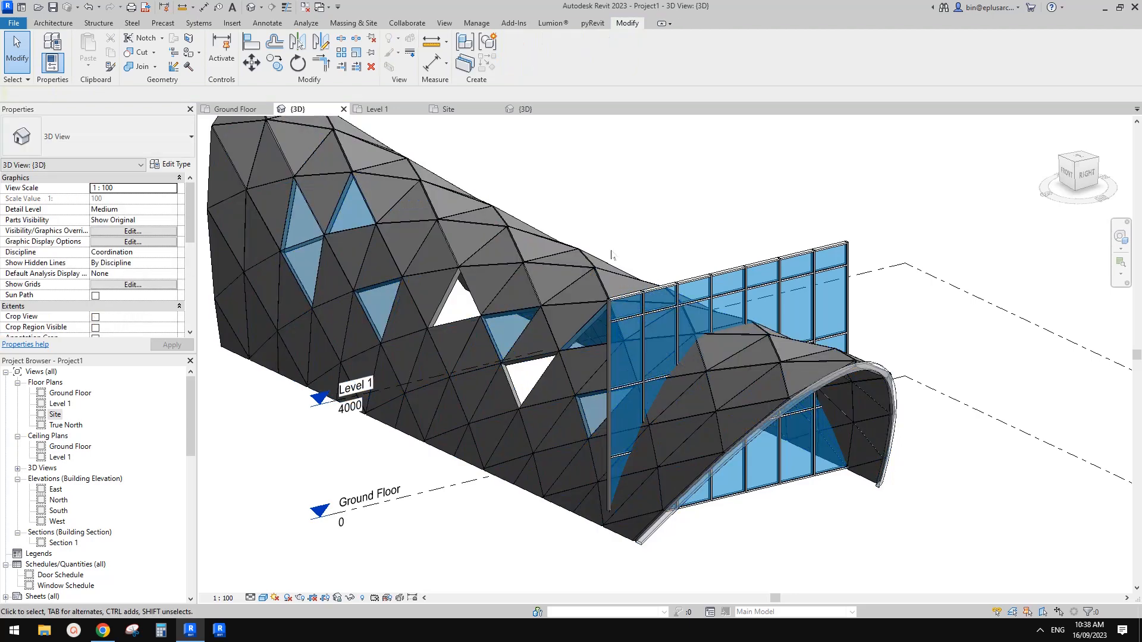
left_click(53, 23)
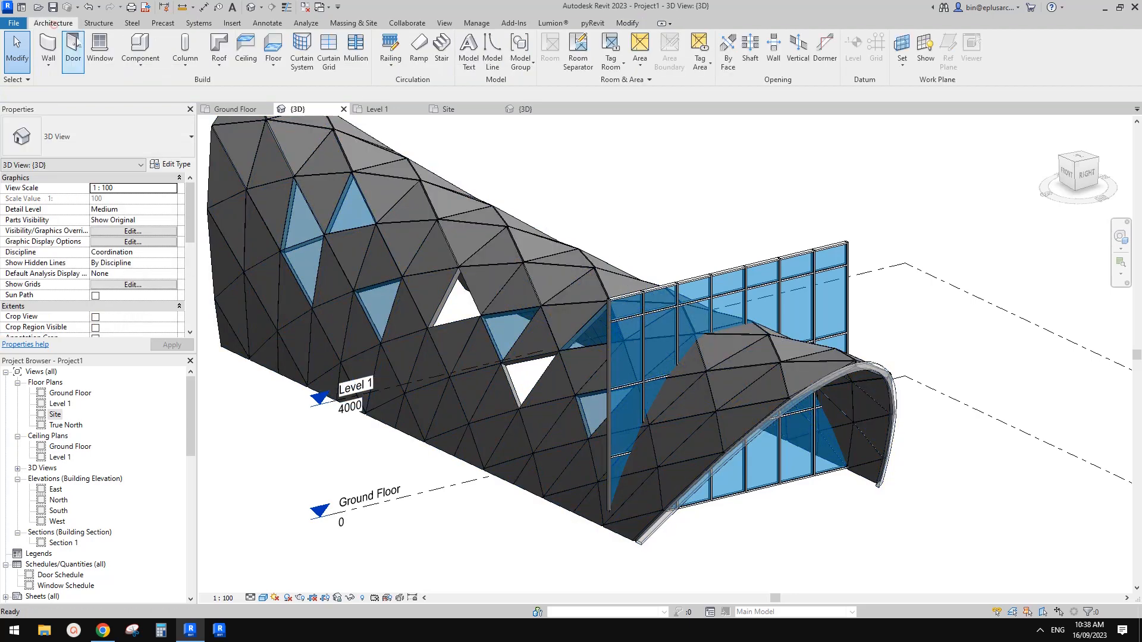
left_click(219, 60)
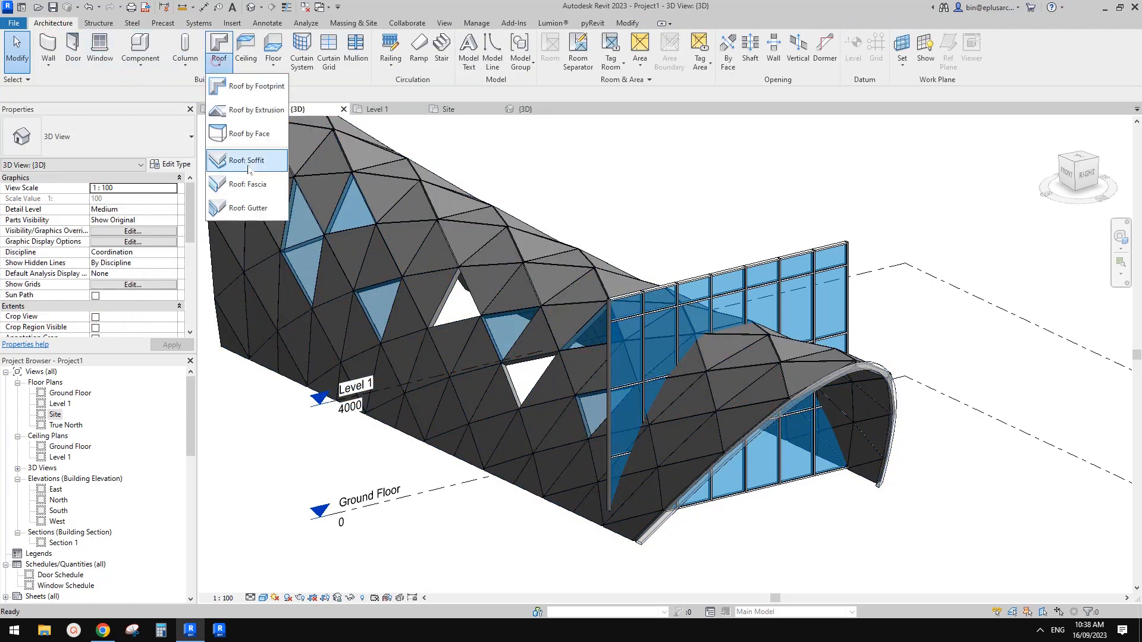
left_click(241, 136)
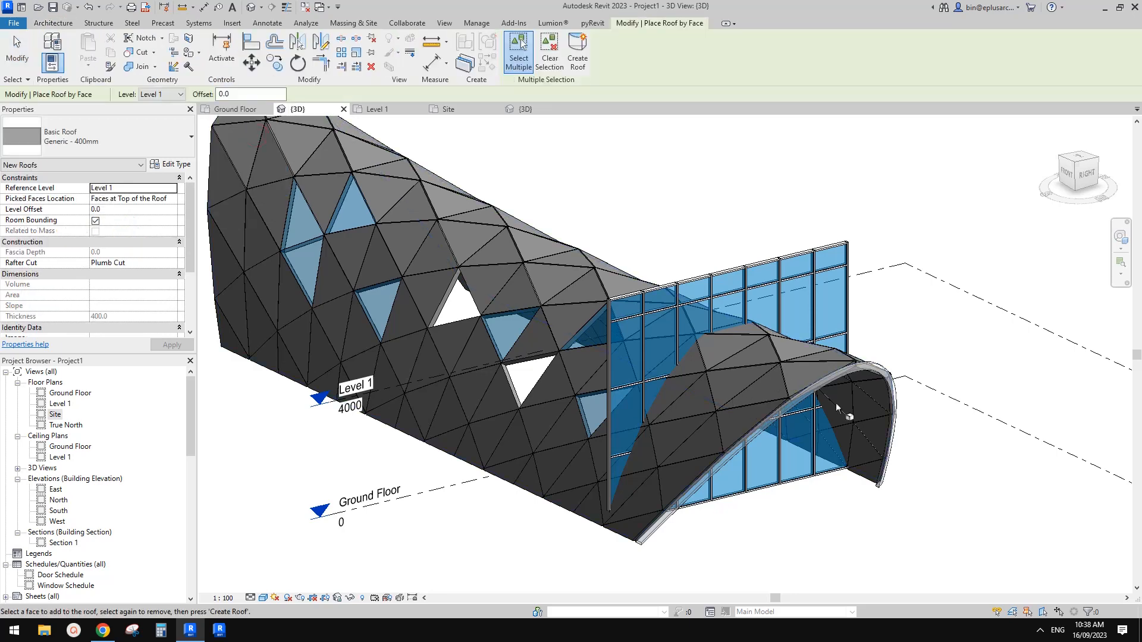
middle_click_drag(867, 369, 876, 337, "shift")
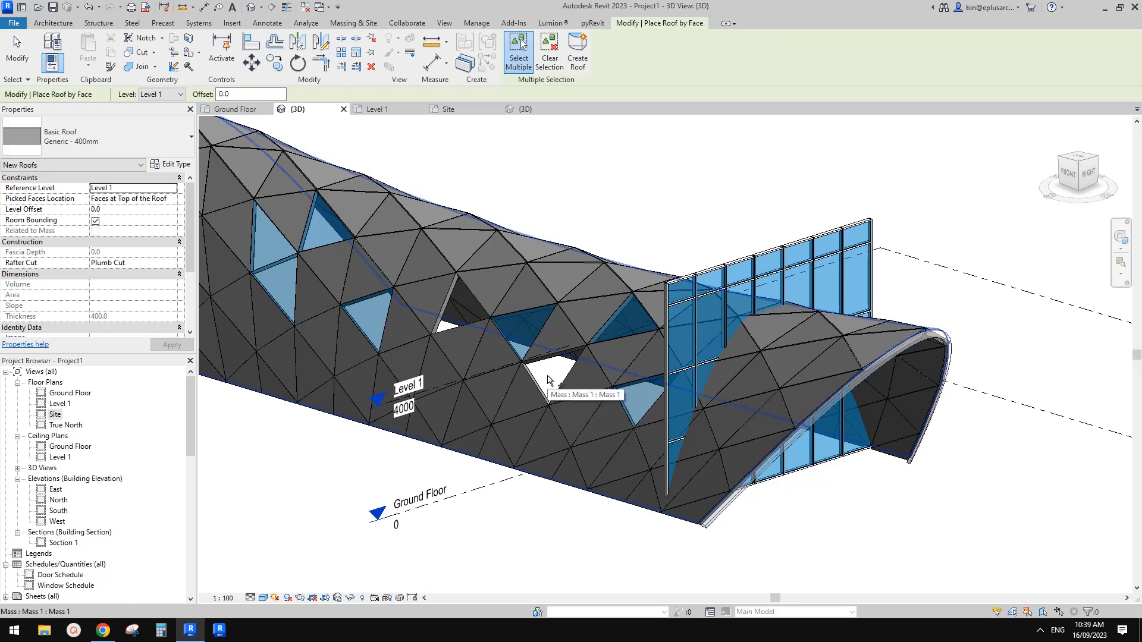
left_click(547, 376)
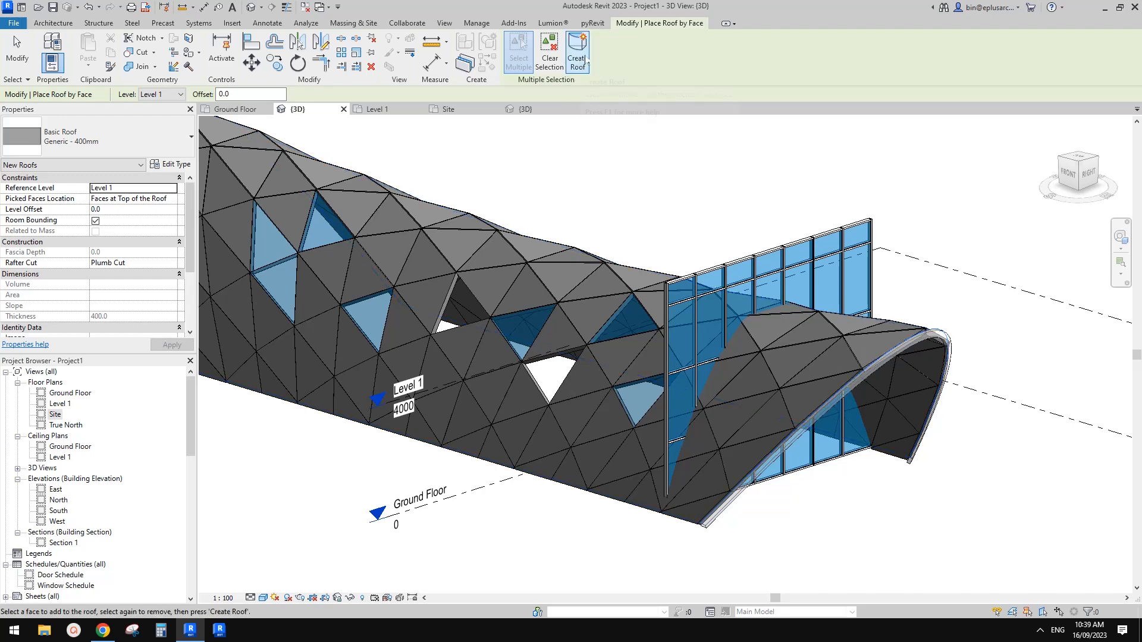
left_click(586, 62)
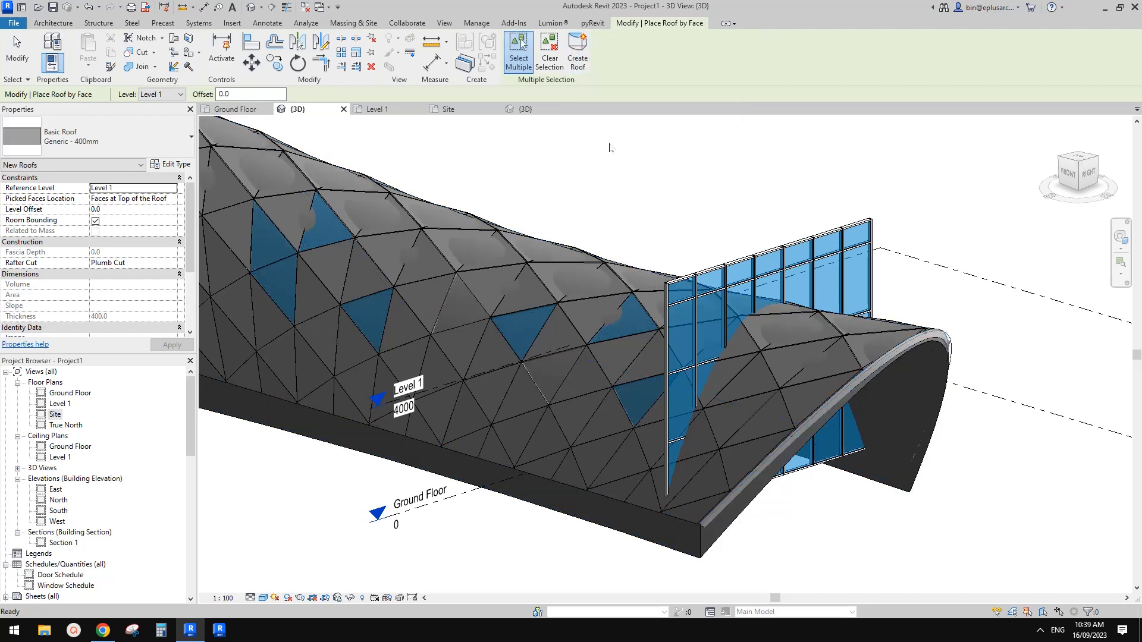
Step: Change the type of the roof by face to Generic - 125mm
middle_click_drag(971, 361, 962, 343)
key("Escape")
left_click(623, 375)
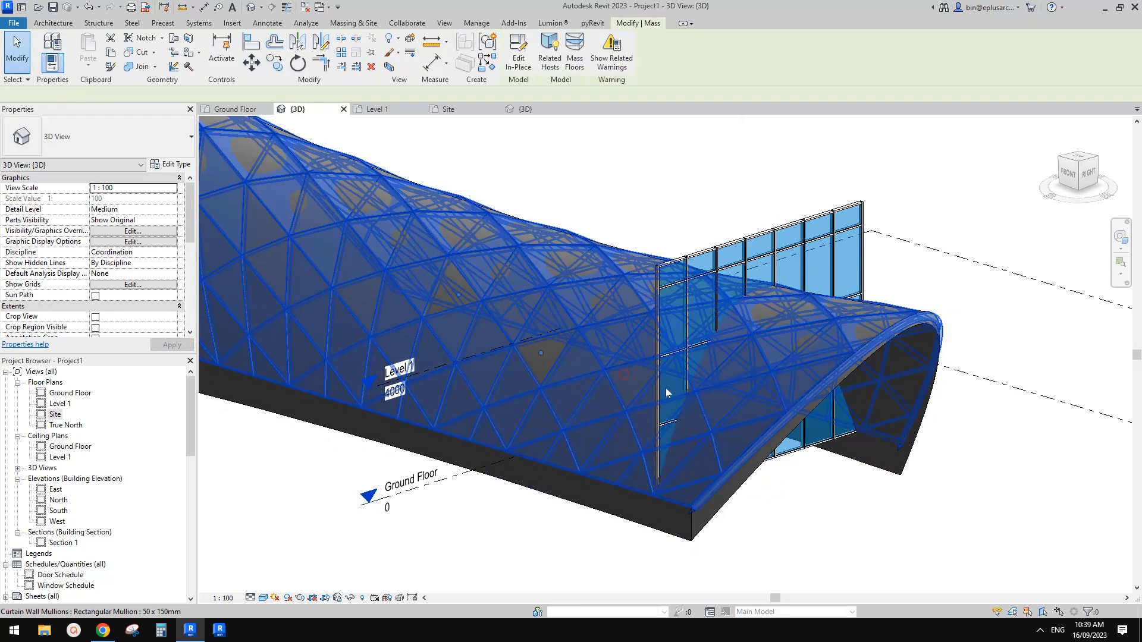
middle_click_drag(705, 418, 701, 385, "shift")
left_click(705, 433)
middle_click_drag(705, 432, 650, 427, "shift")
left_click(113, 135)
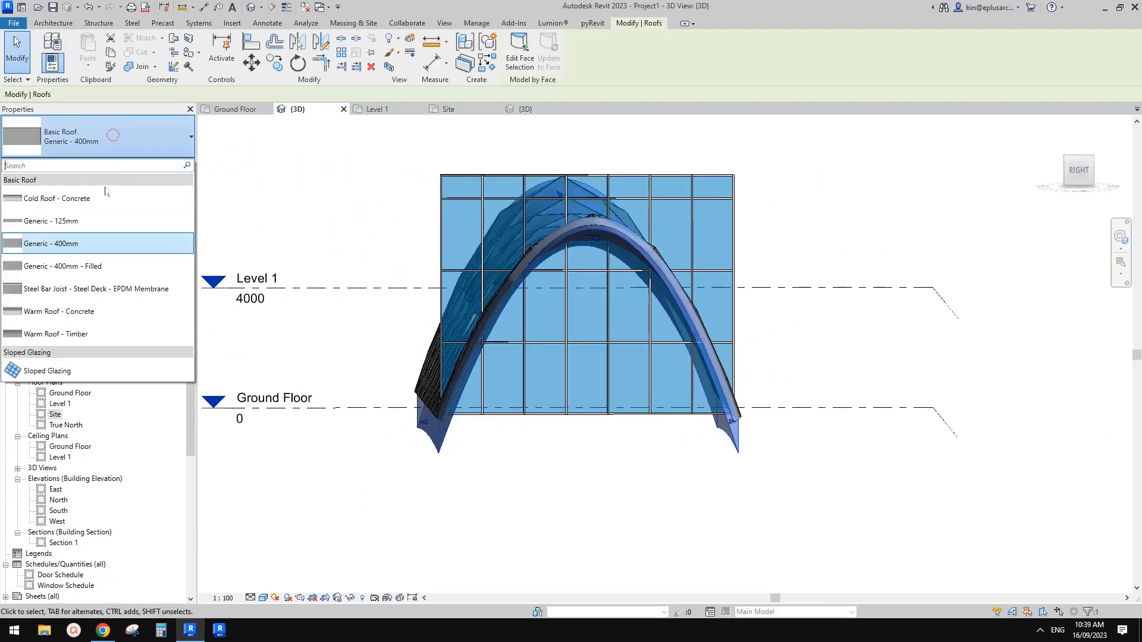
left_click(90, 221)
middle_click_drag(595, 256, 655, 277, "shift")
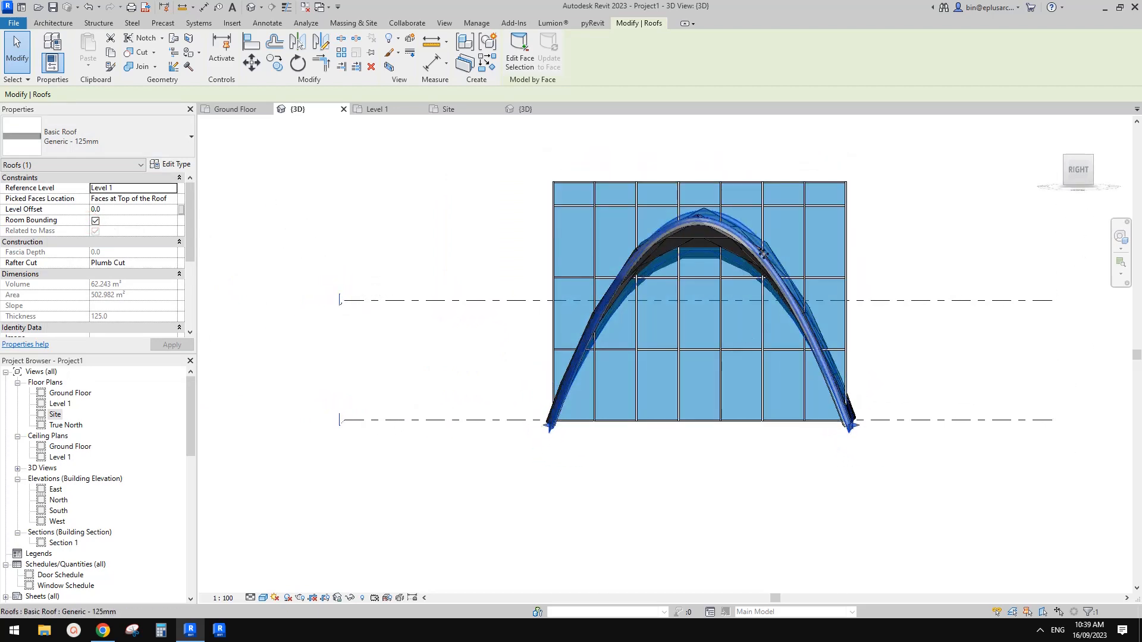
Step: Try to attach the top of the Storefront curtain wall to the roof by face, unjoining the conflicting elements
middle_click_drag(763, 254, 736, 370, "shift")
scroll(582, 470, "up", 1)
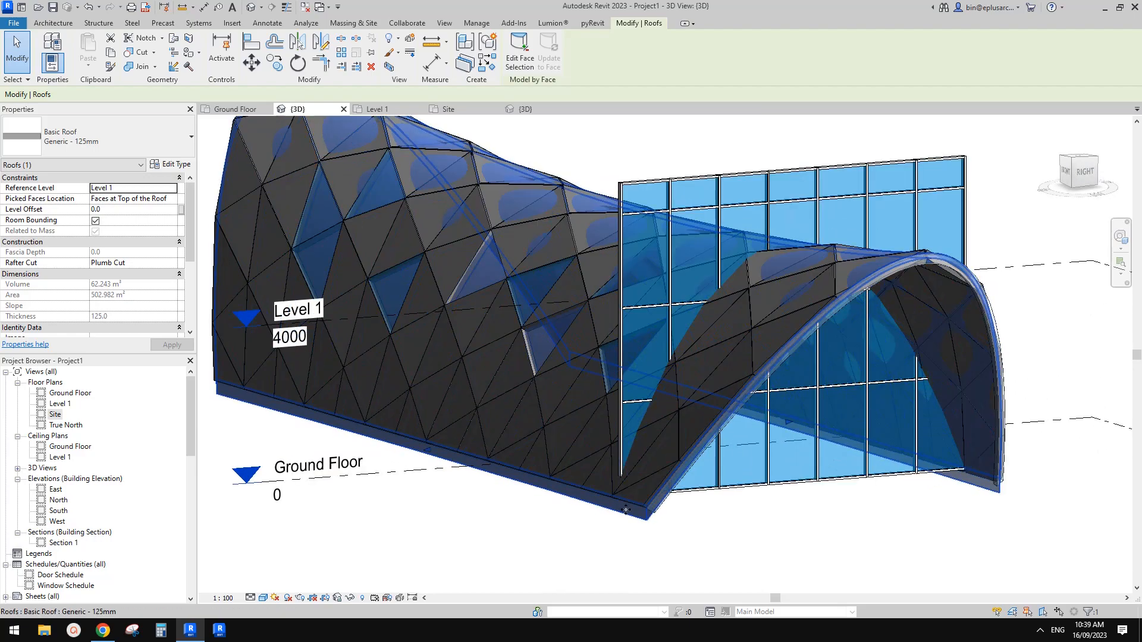
middle_click_drag(594, 302, 529, 275)
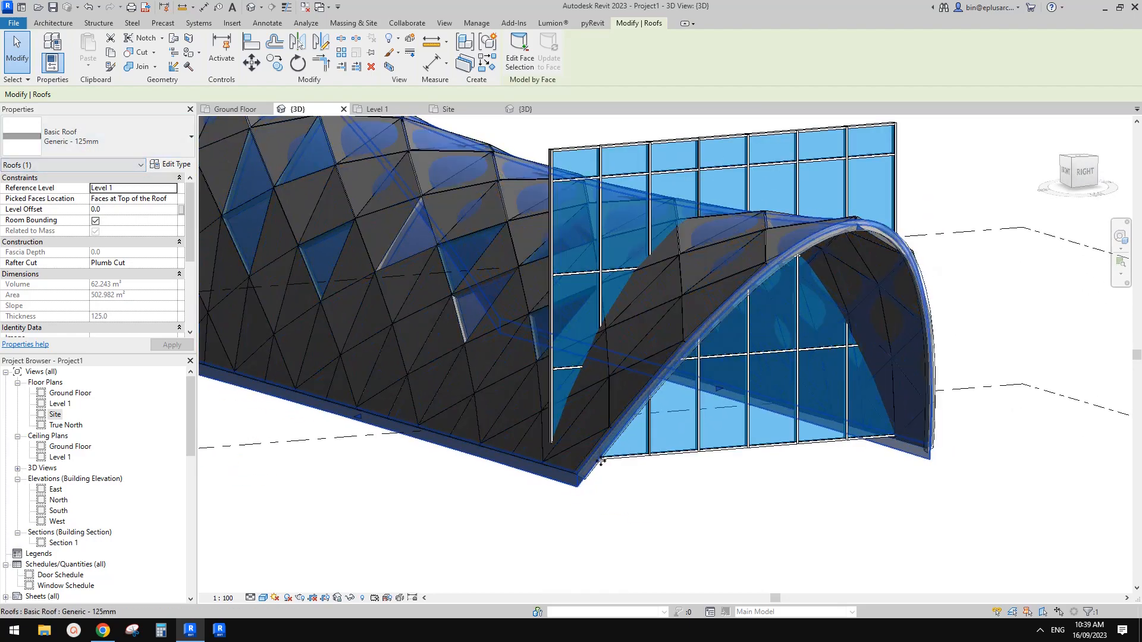
middle_click_drag(574, 487, 593, 473)
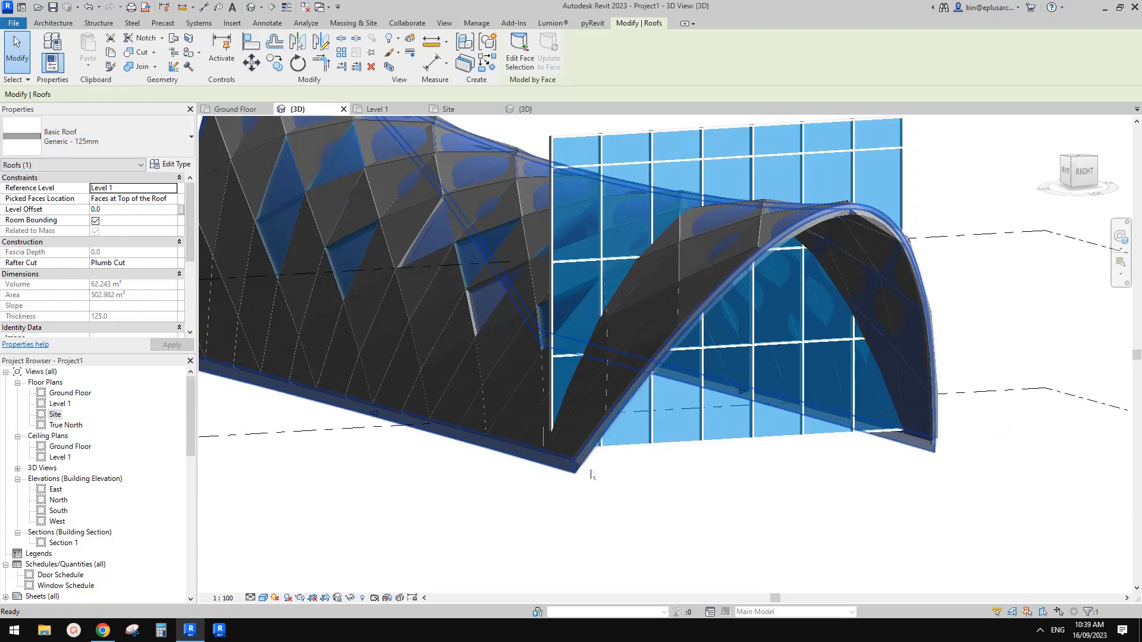
scroll(639, 351, "down", 1)
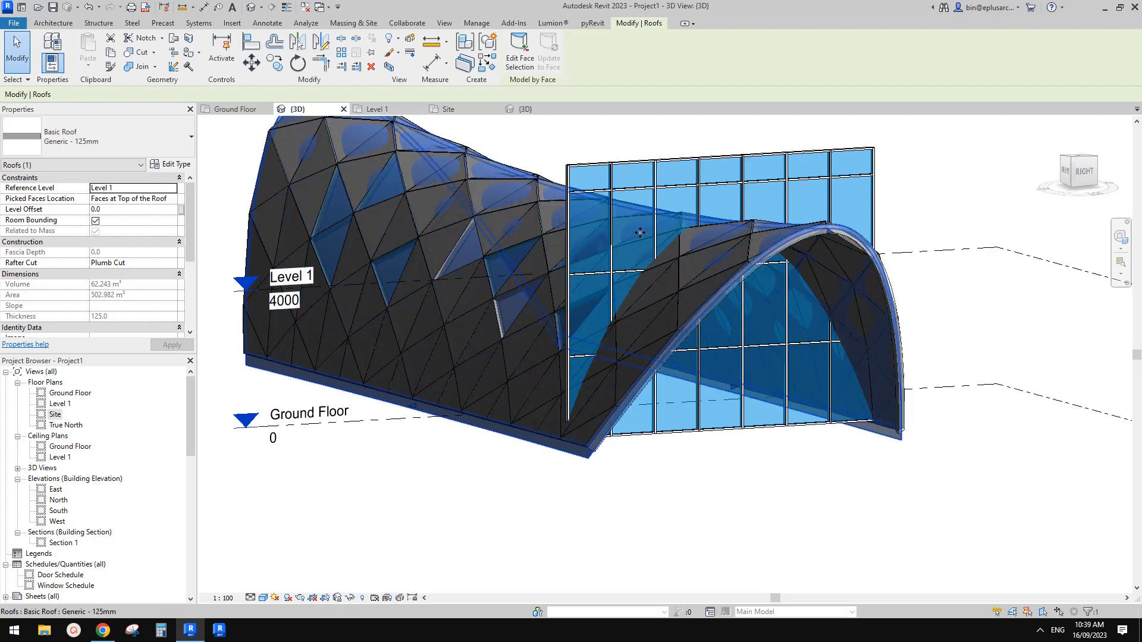
middle_click_drag(649, 248, 722, 232, "shift")
left_click(725, 235)
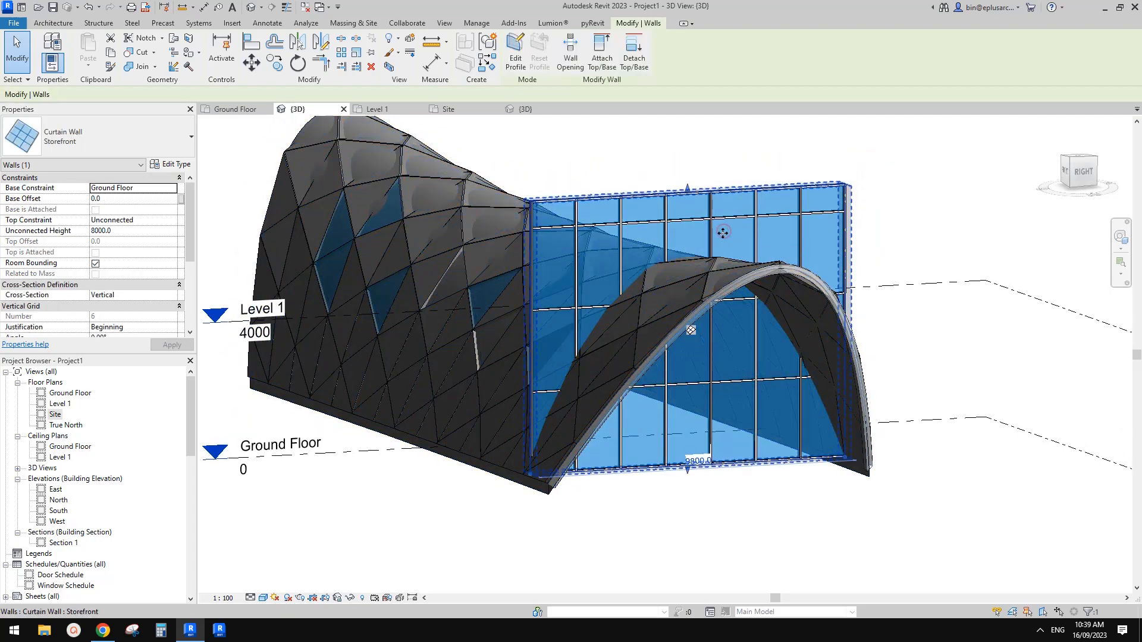
left_click(595, 66)
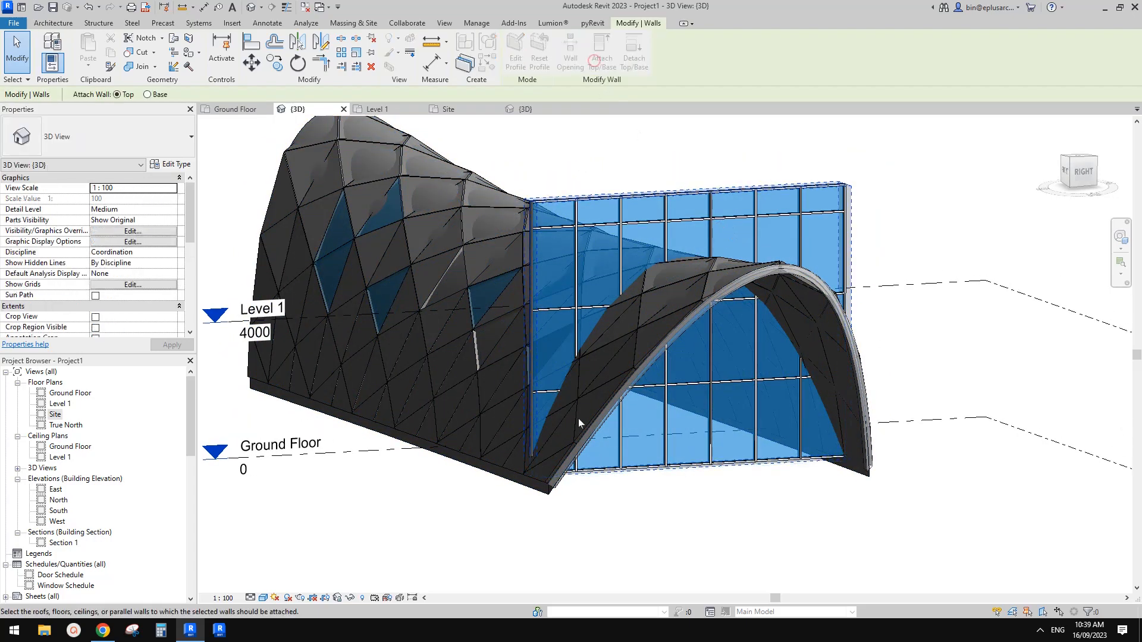
left_click(541, 496)
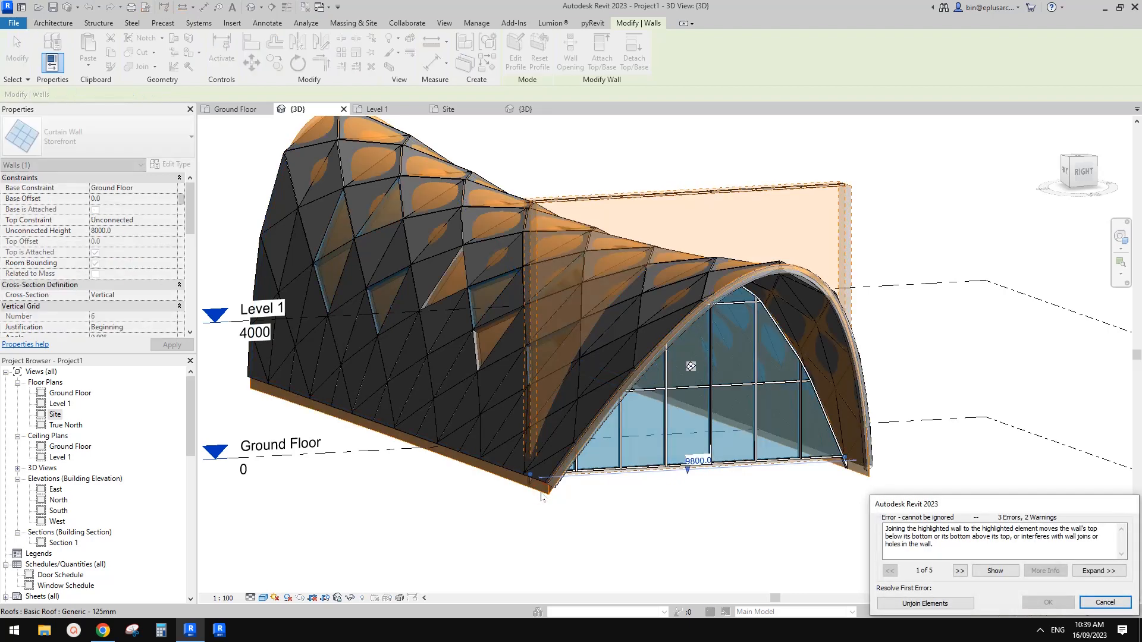
left_click_drag(936, 503, 856, 463)
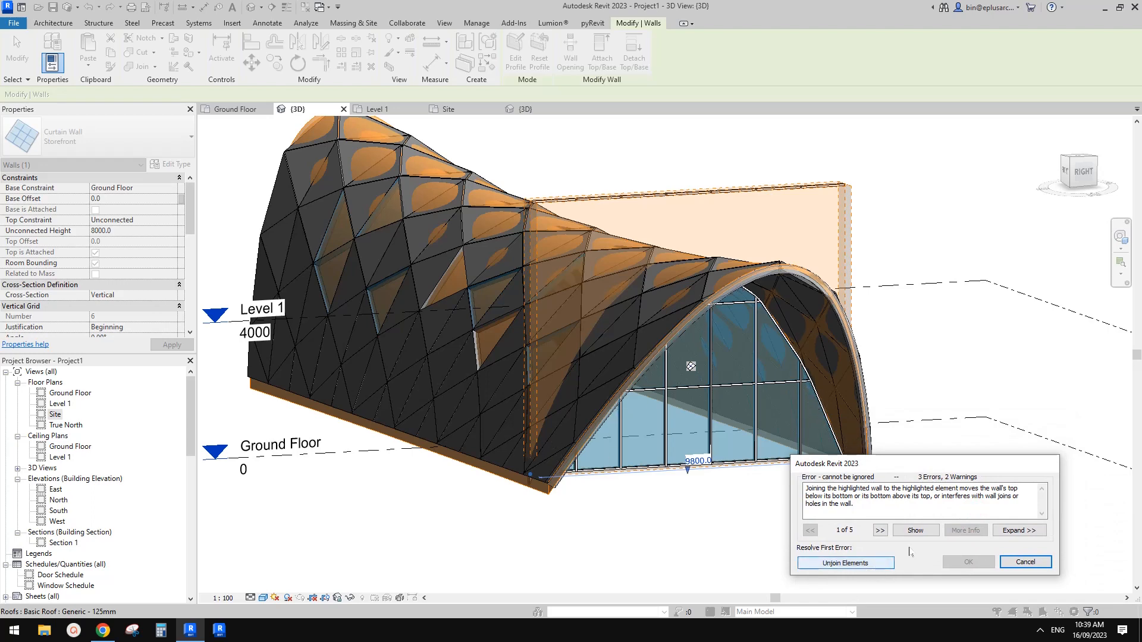
left_click(863, 563)
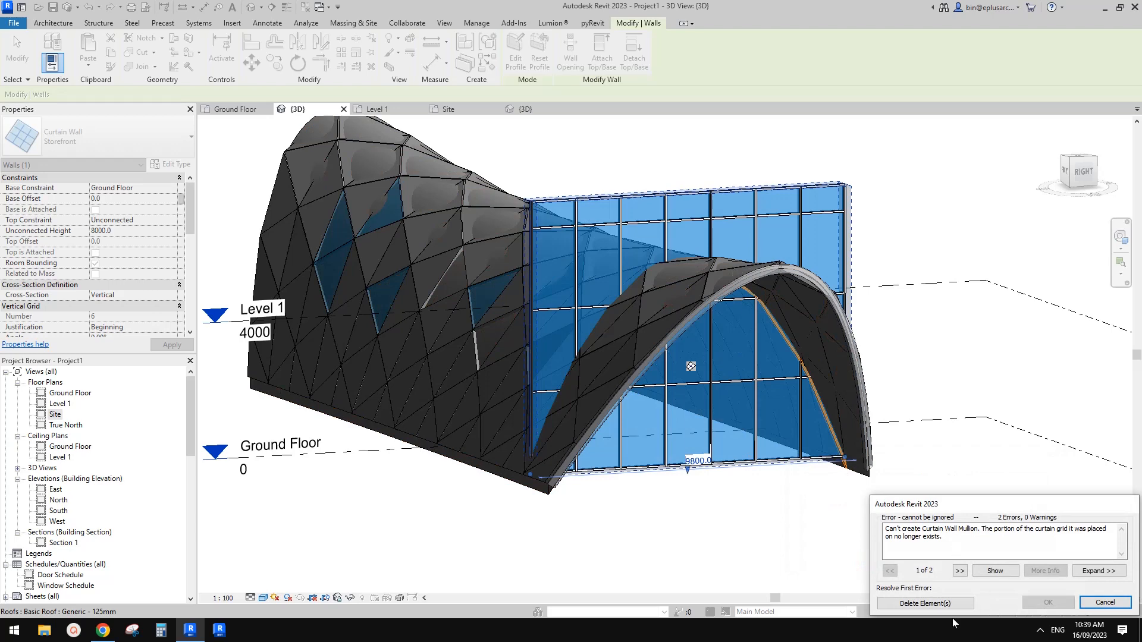
left_click(1057, 580)
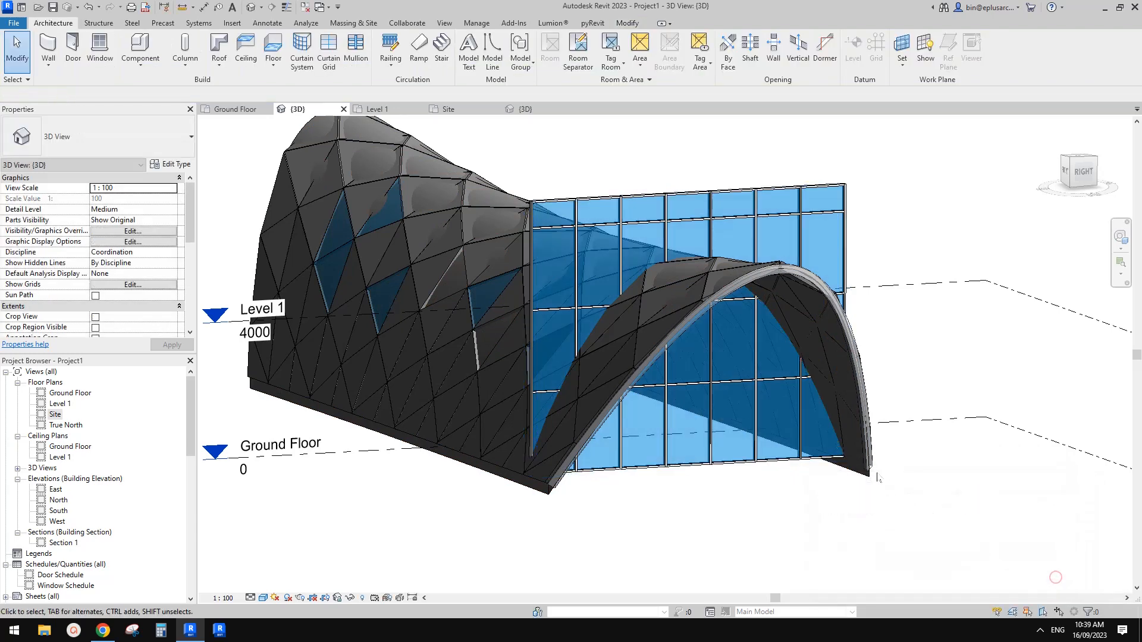
Step: Examine both ends of the curtain wall against the roof's long edges in the Site plan, and return to 3D
middle_click_drag(593, 493, 641, 488)
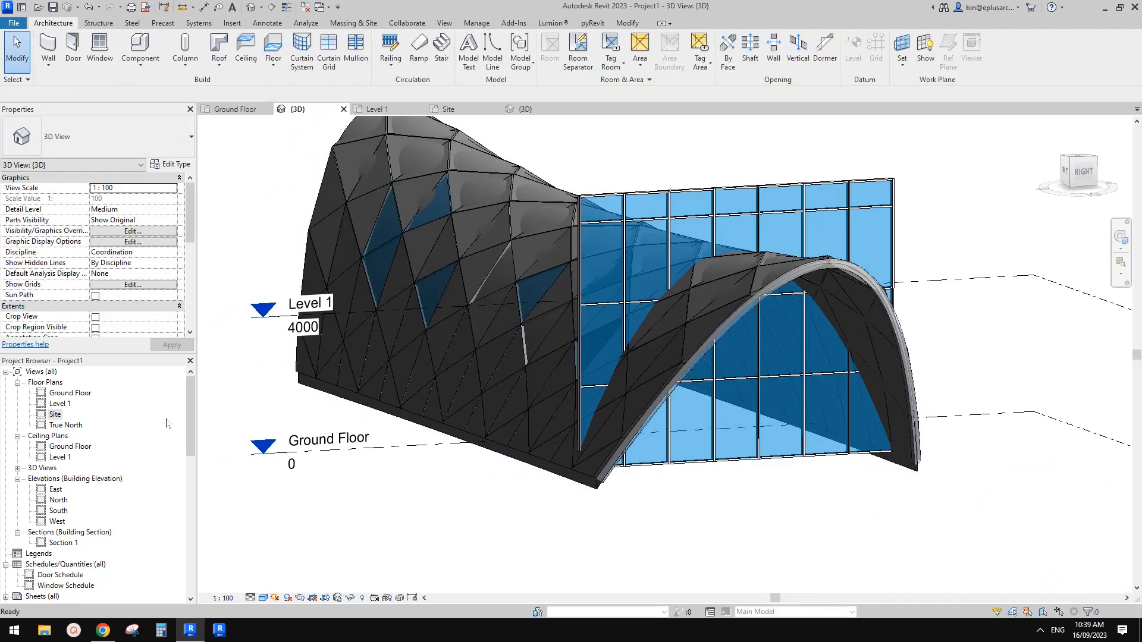
double_click(55, 414)
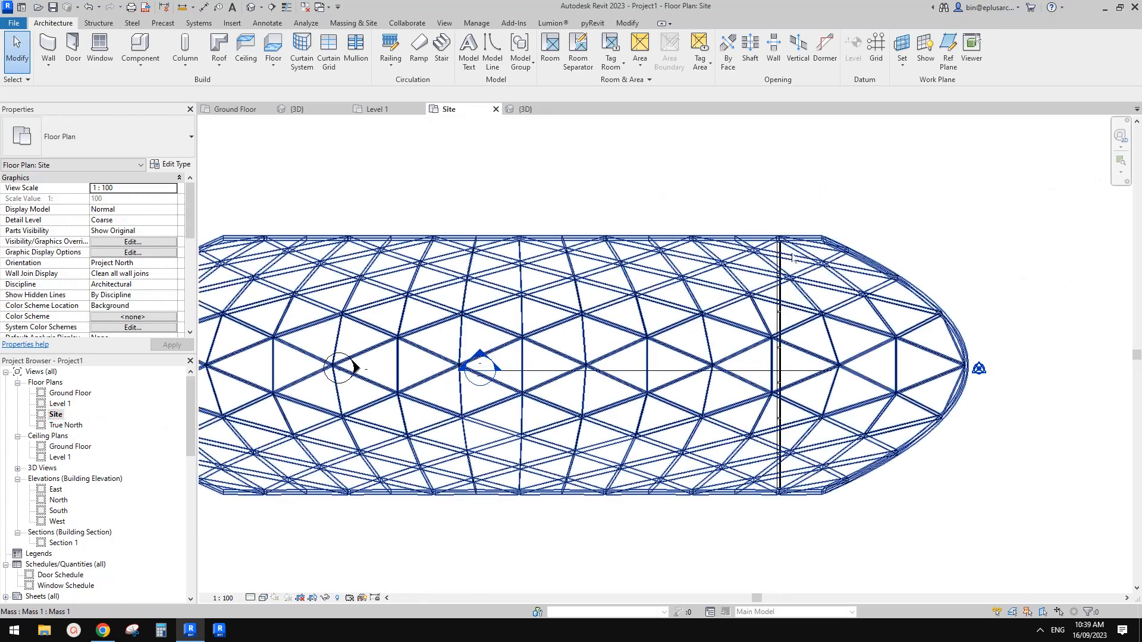
scroll(784, 244, "up", 5)
scroll(784, 244, "up", 2)
left_click(785, 247)
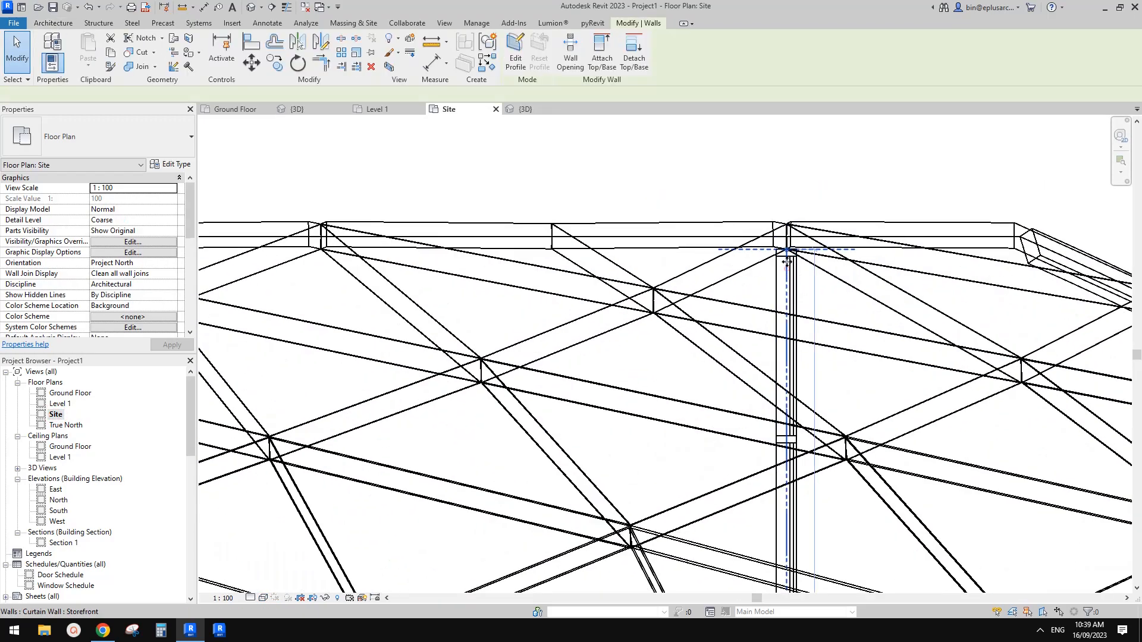
scroll(788, 262, "down", 4)
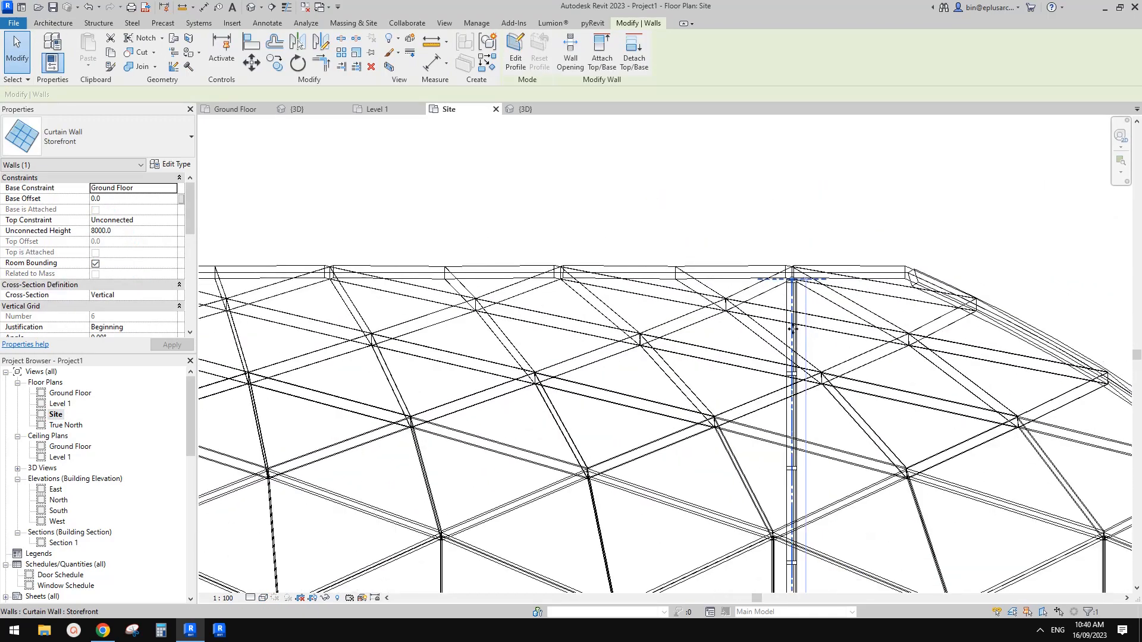
scroll(783, 489, "up", 2)
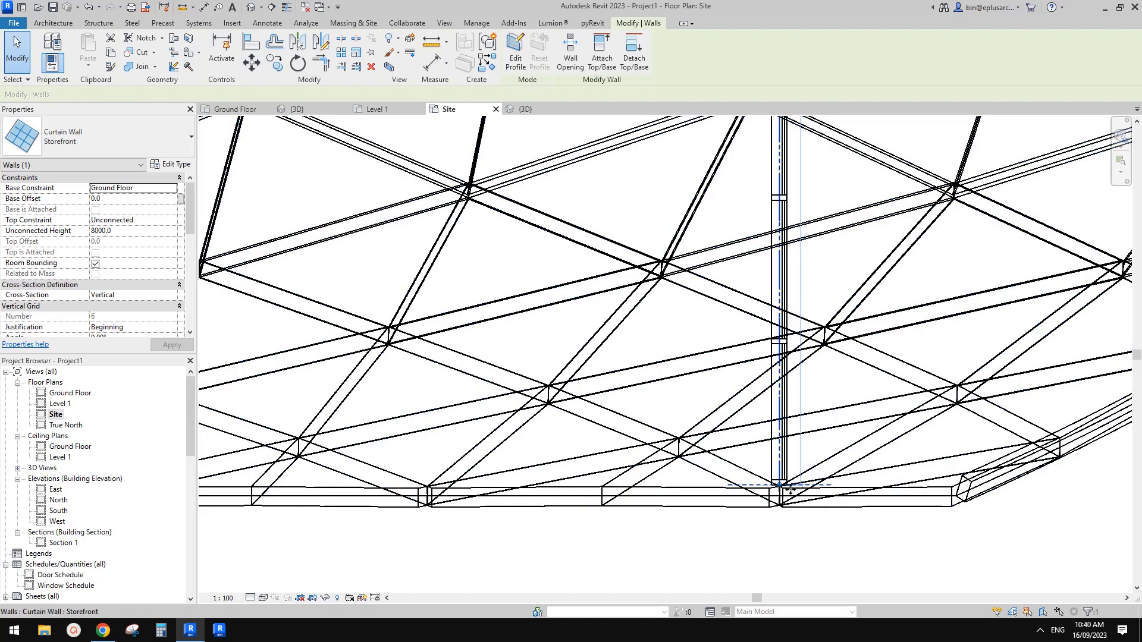
scroll(523, 204, "down", 2)
left_click(251, 7)
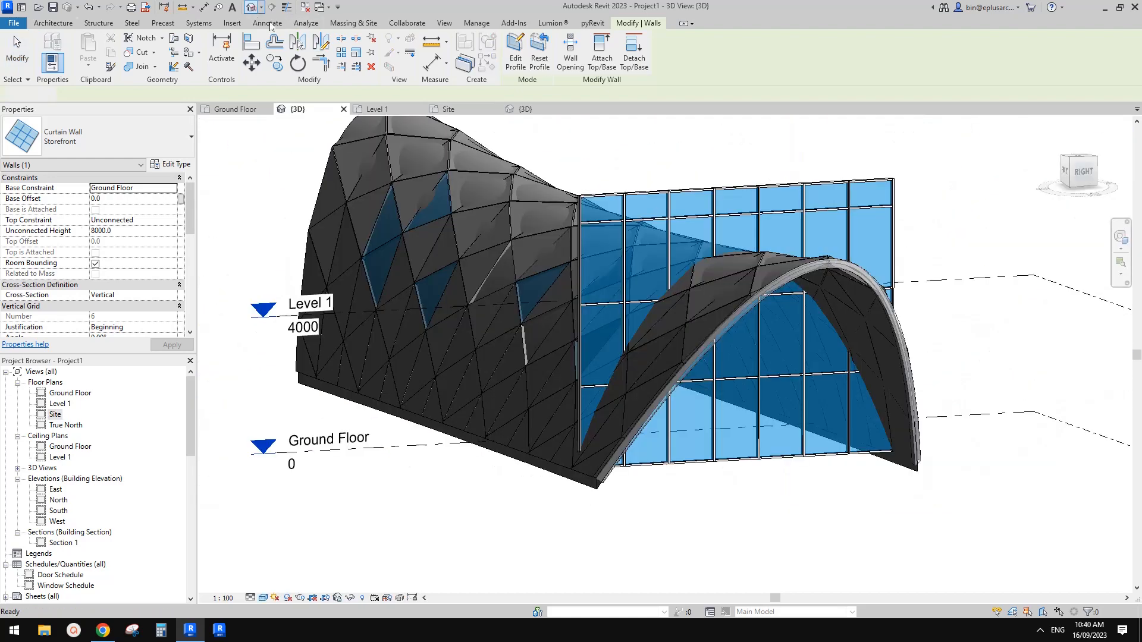
Step: Temporarily hide the in-place mass in the 3D view, keeping the roof by face and the curtain wall visible
left_click(808, 280)
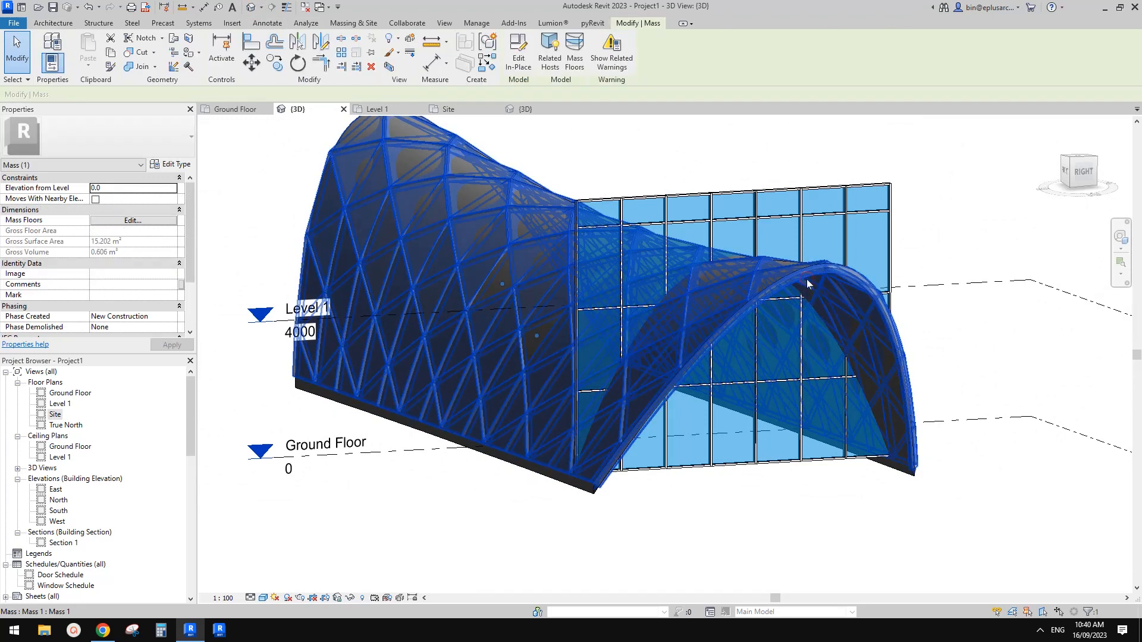
key("h")
key("h")
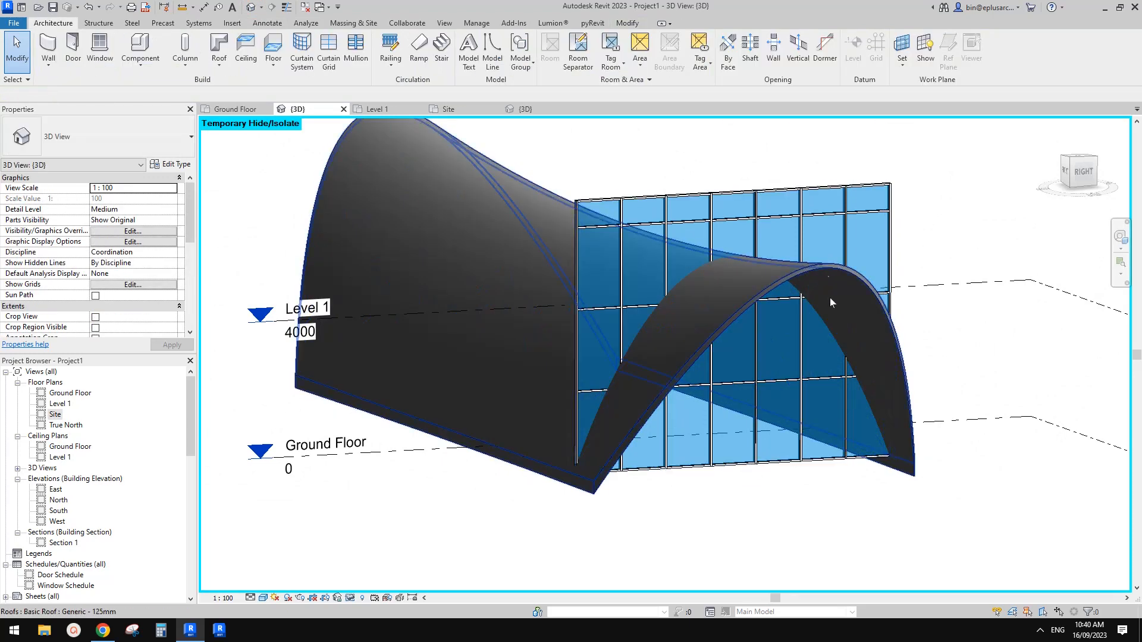
Step: Pull one end of the curtain wall slightly inward at its base, away from the roof's leg
scroll(830, 301, "down", 1)
middle_click_drag(922, 419, 864, 450, "shift")
scroll(824, 449, "up", 1)
left_click(754, 442)
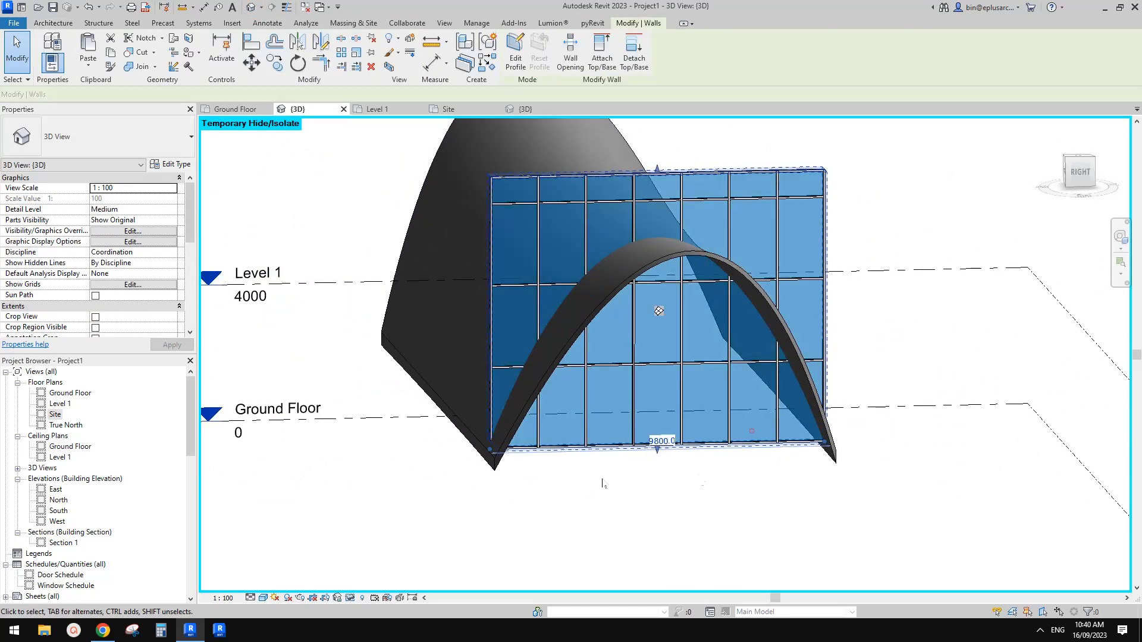
middle_click_drag(605, 484, 749, 441)
middle_click_drag(749, 441, 661, 395, "shift")
scroll(630, 410, "up", 7)
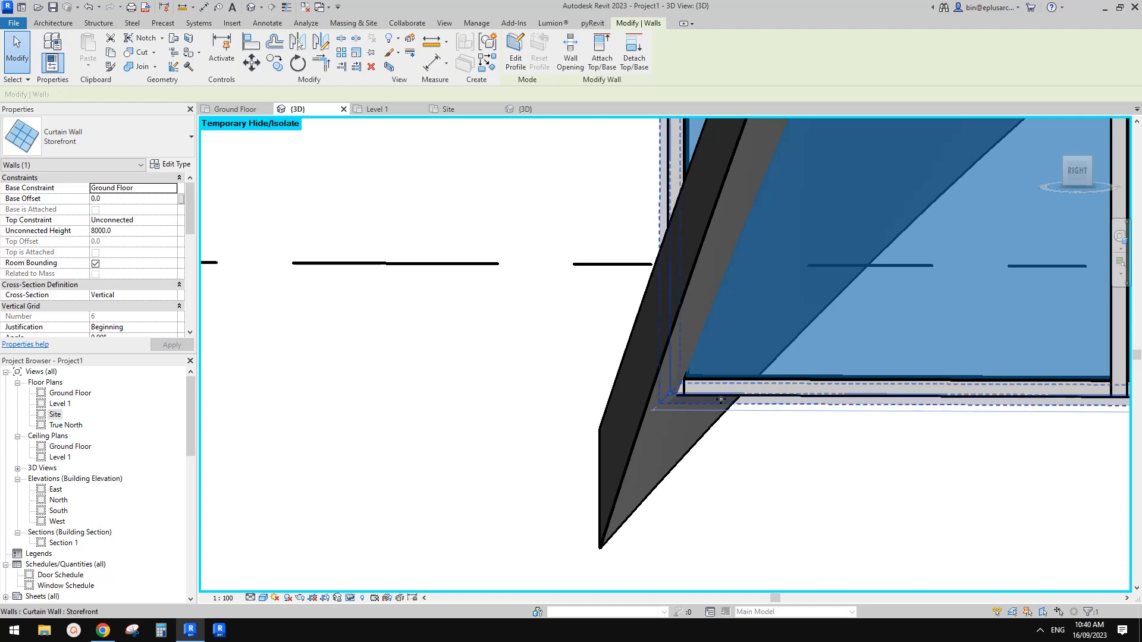
scroll(670, 392, "up", 5)
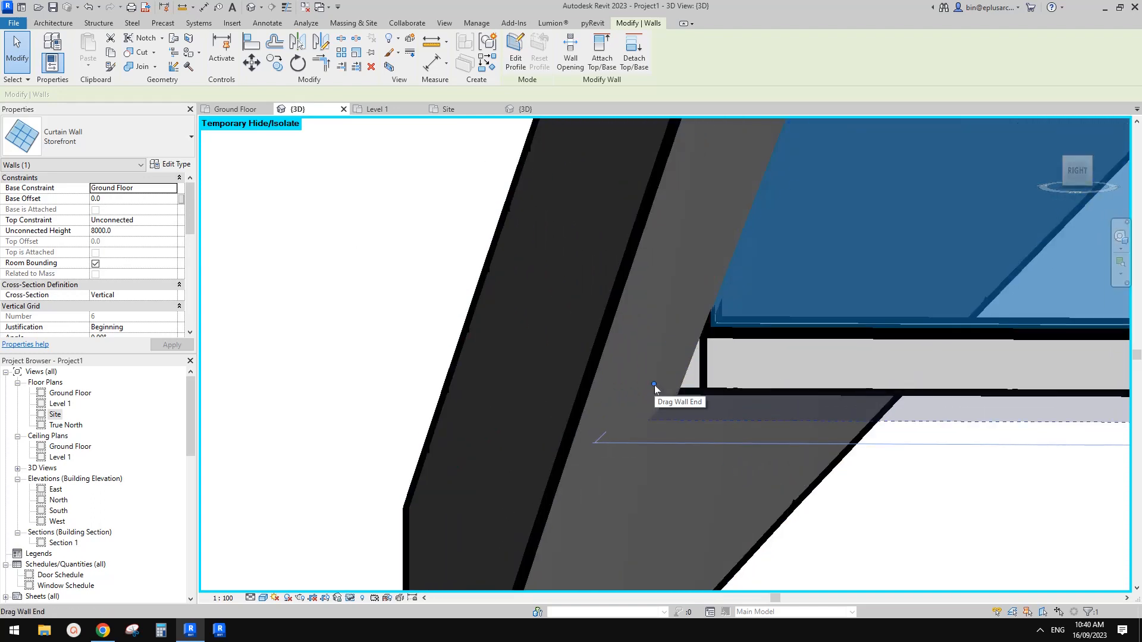
left_click(341, 66)
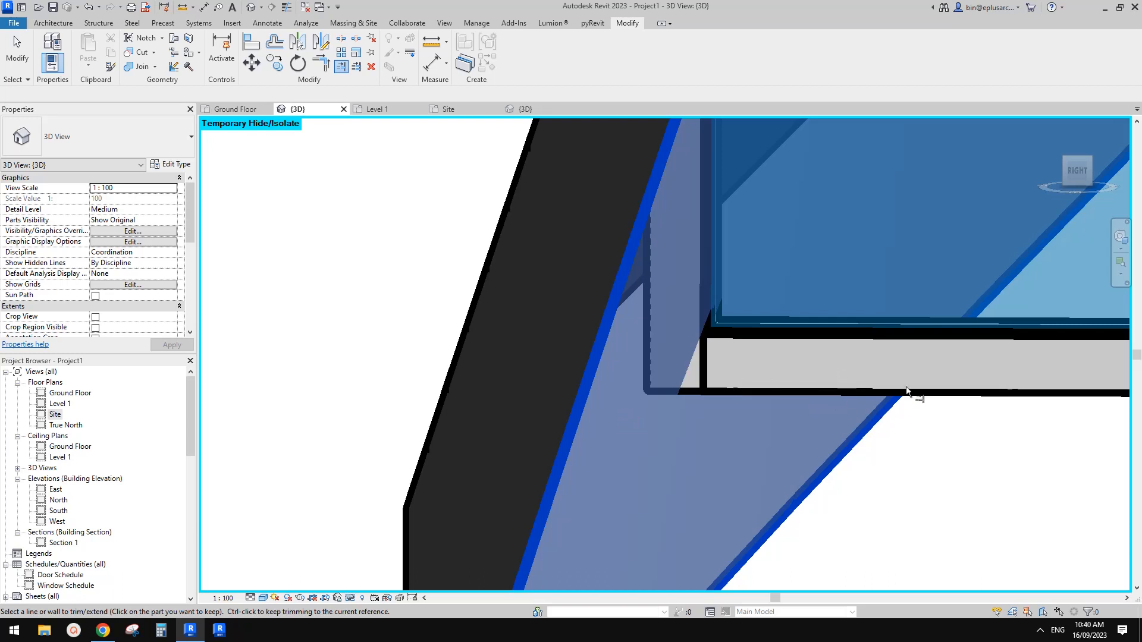
key("Escape")
left_click(763, 359)
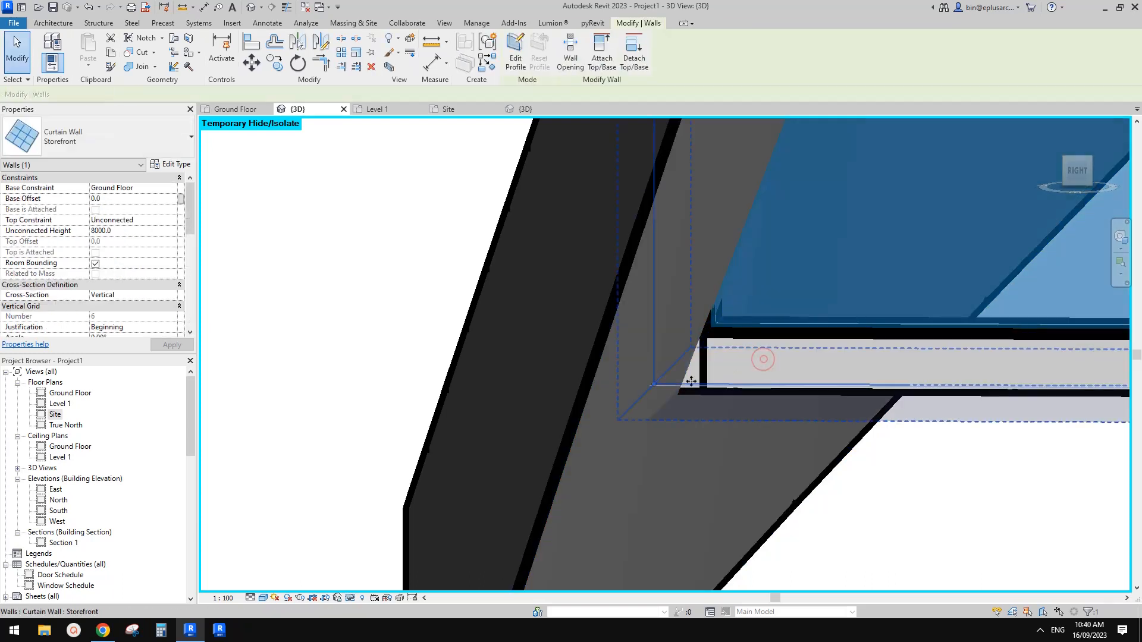
left_click_drag(654, 384, 693, 393)
key("Escape")
Step: Pull the curtain wall's opposite end inward from the other roof leg, making the wall about 9720 mm long
scroll(712, 349, "down", 6)
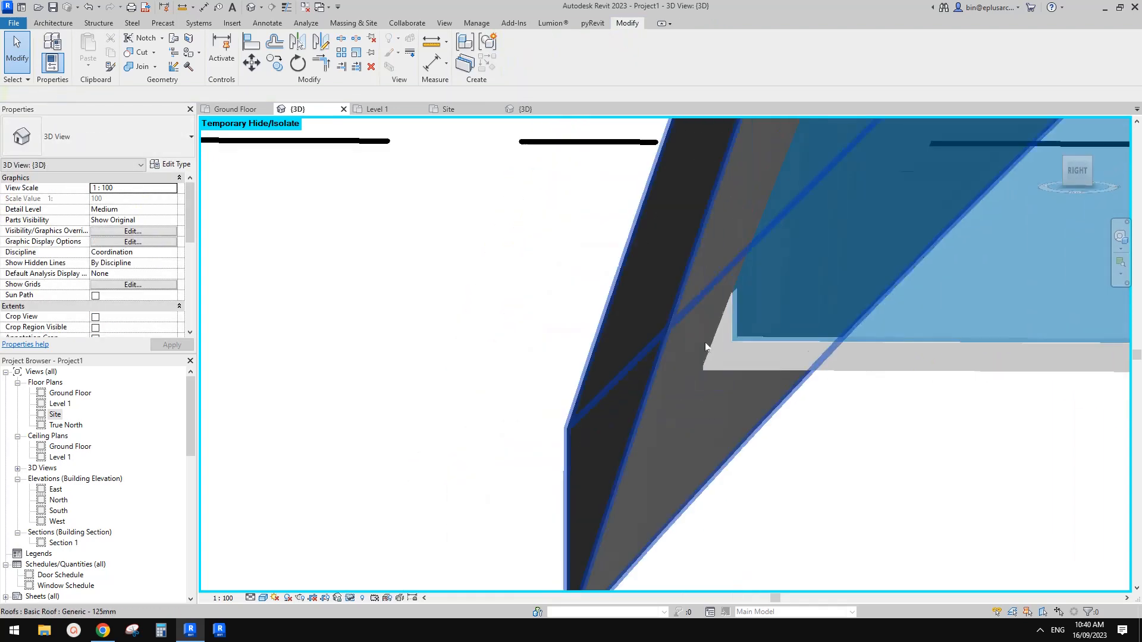
scroll(752, 365, "down", 3)
middle_click_drag(1026, 348, 461, 365)
middle_click_drag(735, 383, 800, 383, "shift")
scroll(906, 356, "up", 6)
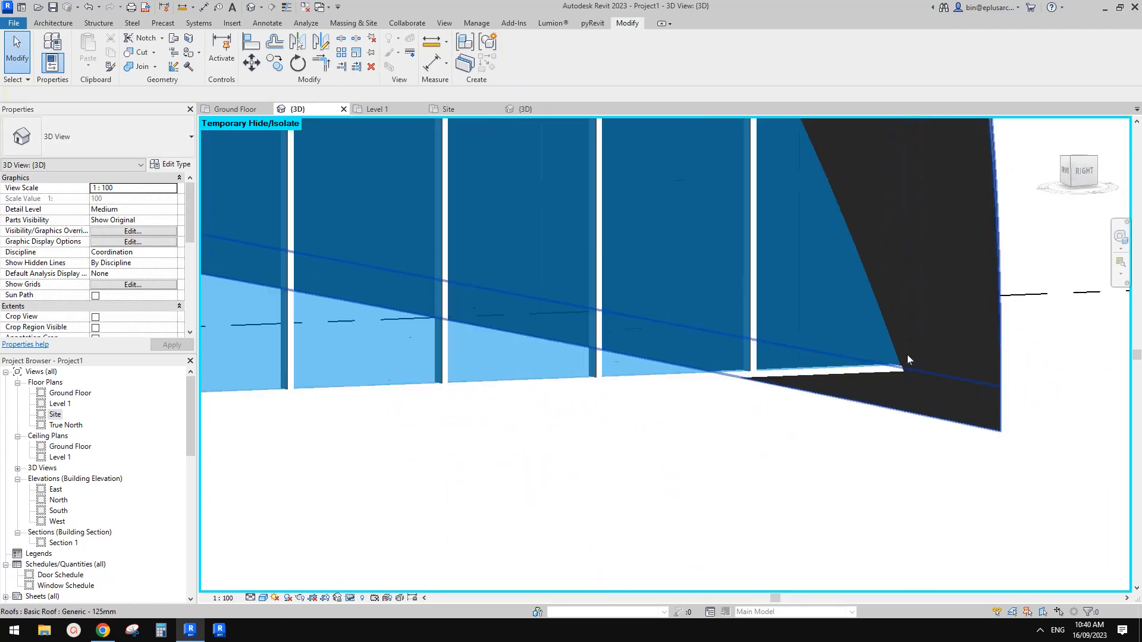
left_click(881, 346)
scroll(948, 376, "up", 5)
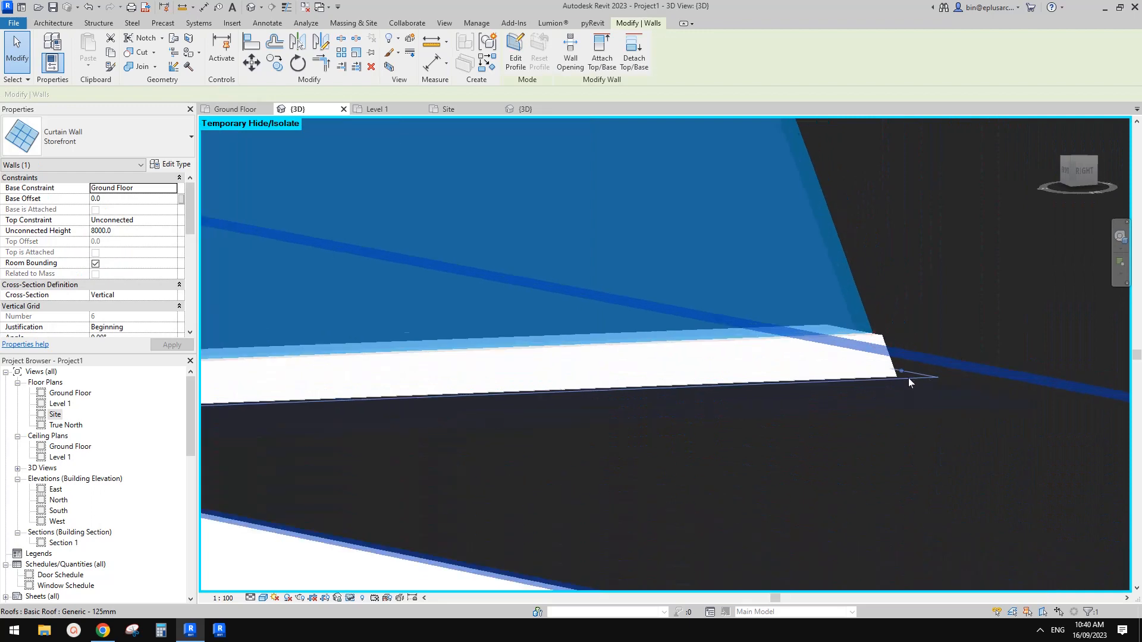
left_click_drag(894, 364, 854, 364)
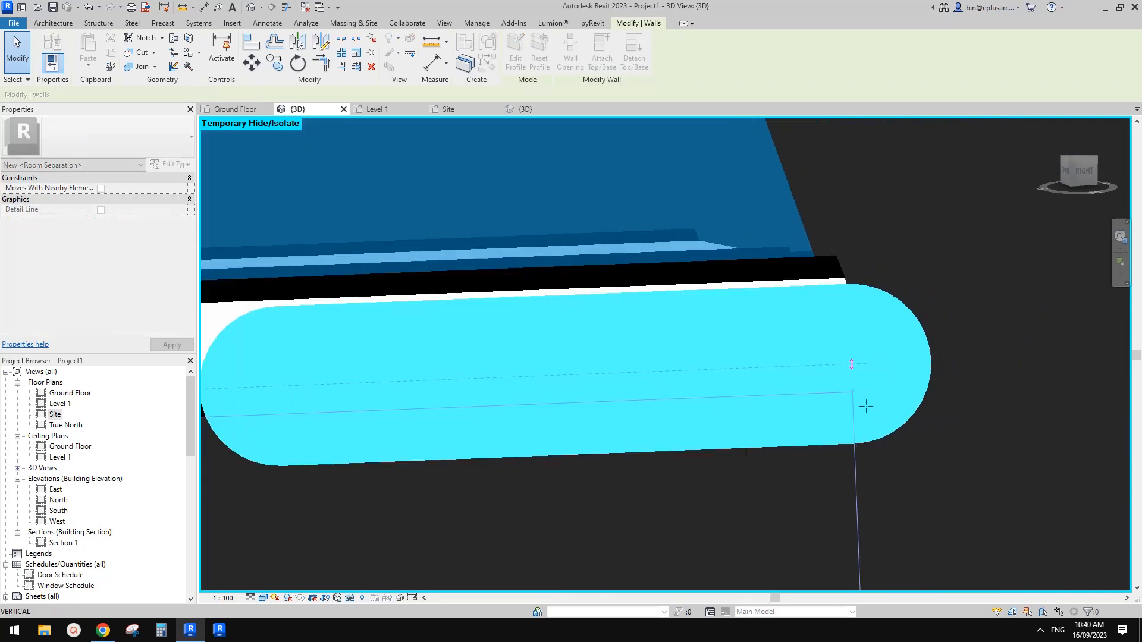
left_click(866, 407)
left_click(776, 352)
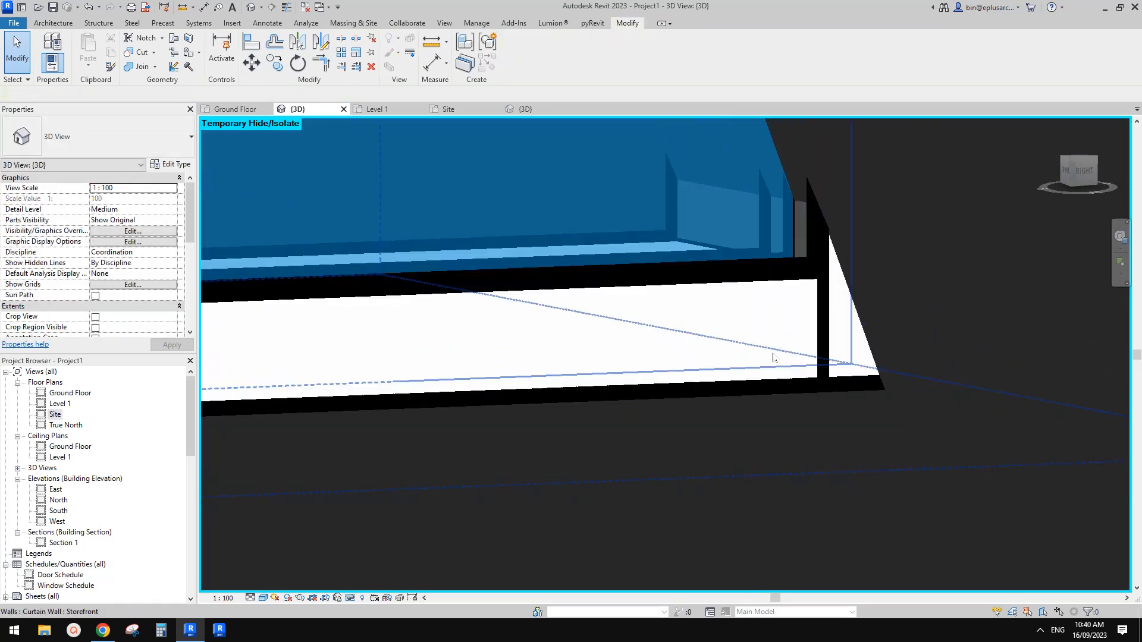
left_click_drag(833, 367, 790, 366)
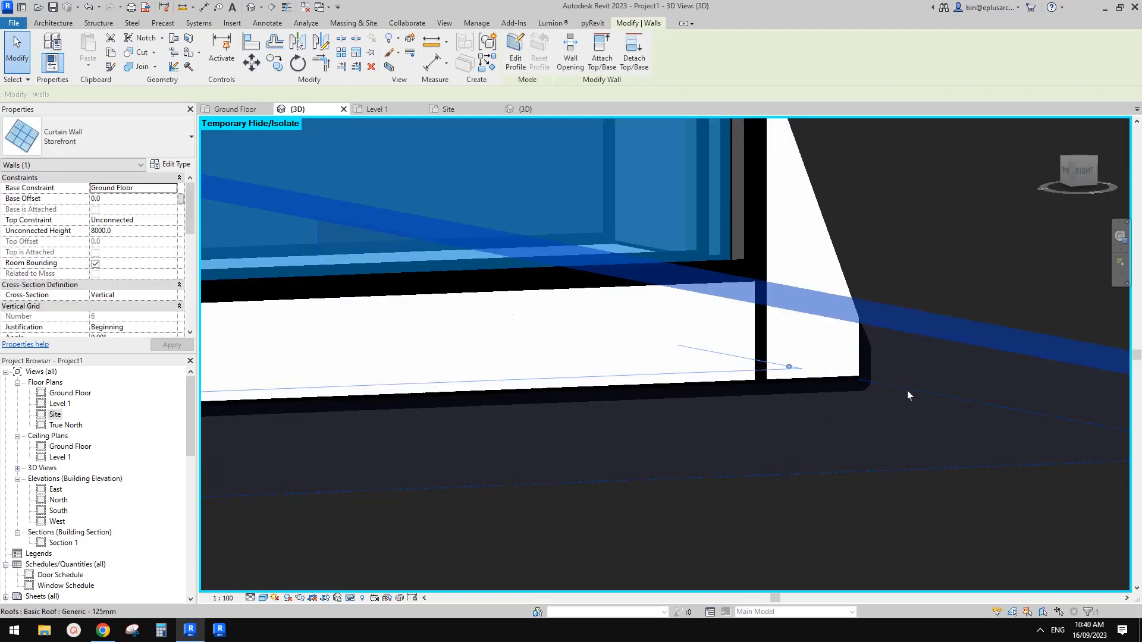
key("Escape")
scroll(868, 386, "down", 4)
middle_click_drag(868, 386, 858, 411, "shift")
scroll(966, 414, "down", 4)
scroll(896, 388, "down", 5)
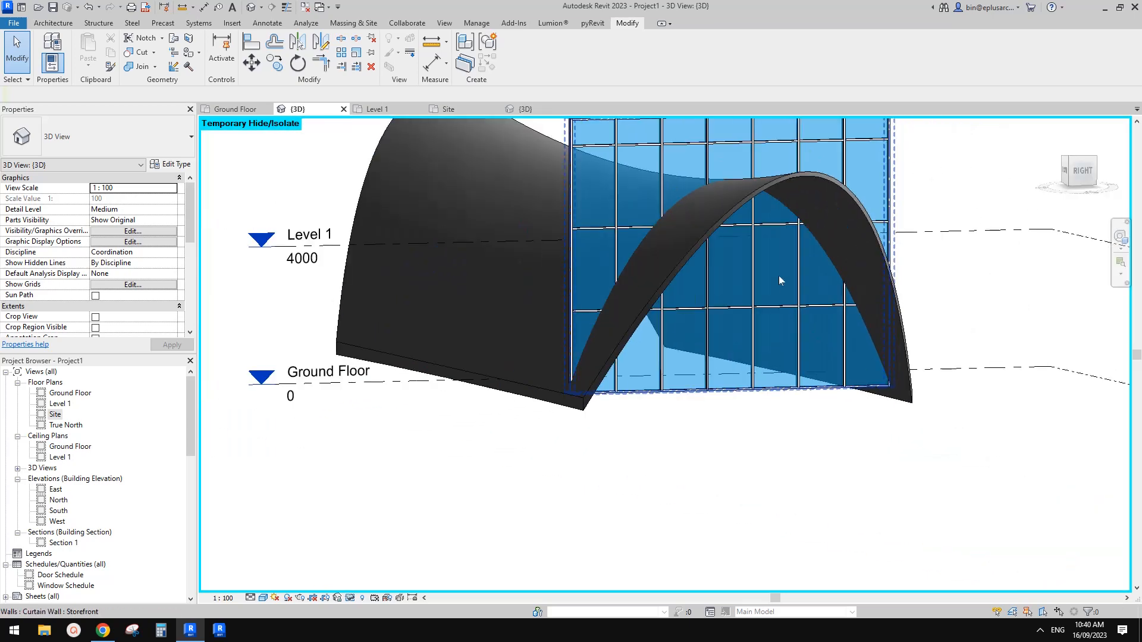
Step: Attach the top of the shortened curtain wall to the roof by face, deleting the mullions that cannot be created
left_click(778, 275)
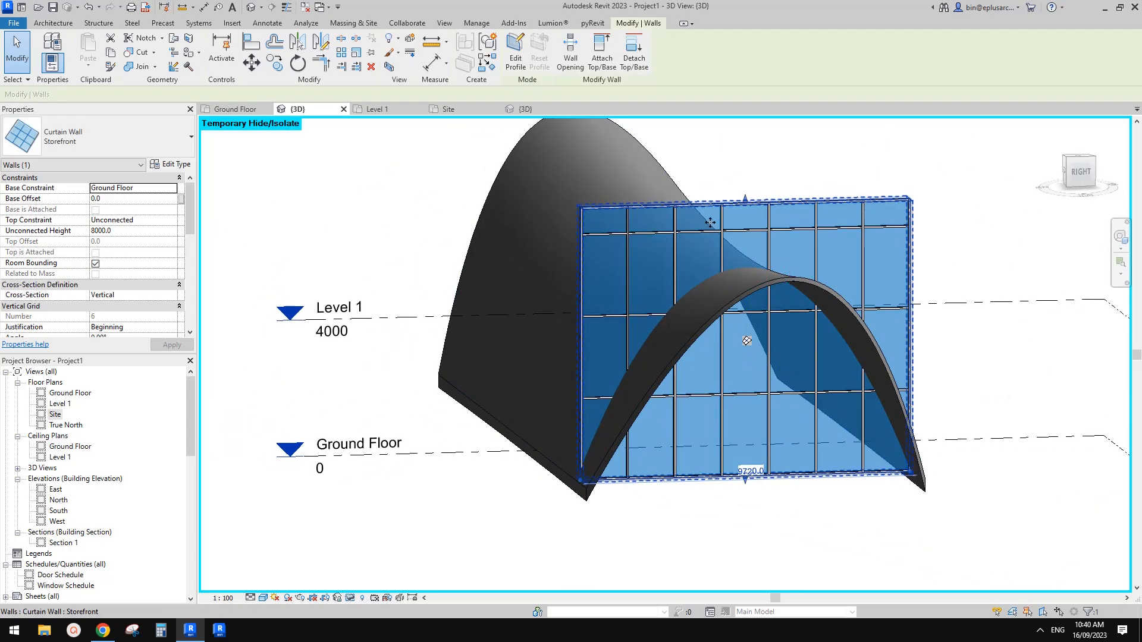
left_click(601, 58)
left_click(601, 174)
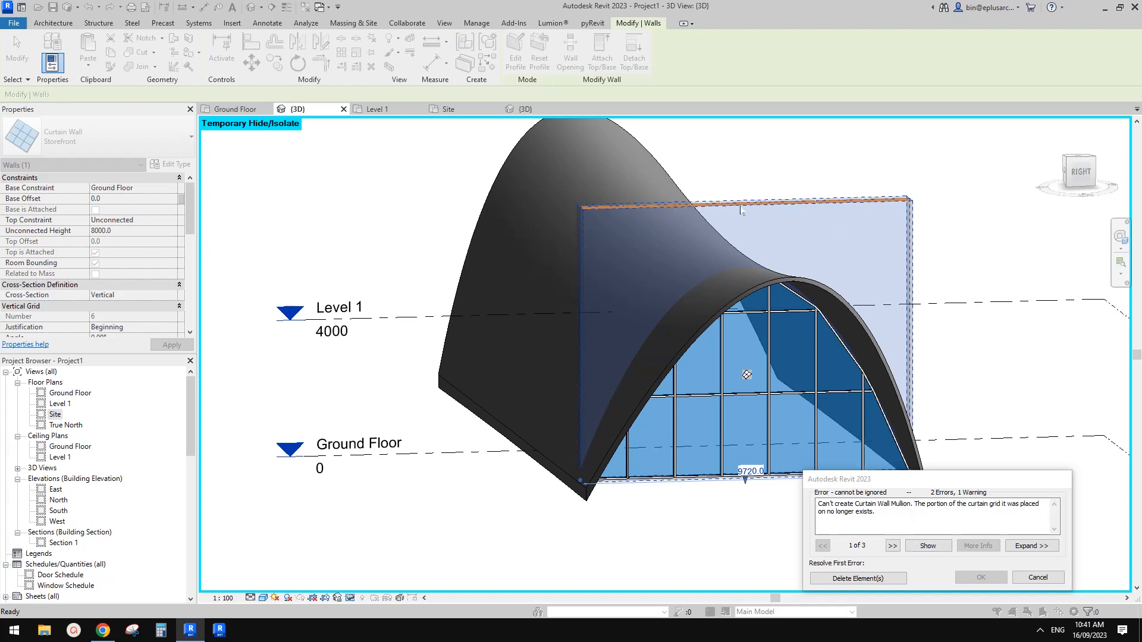
left_click(859, 579)
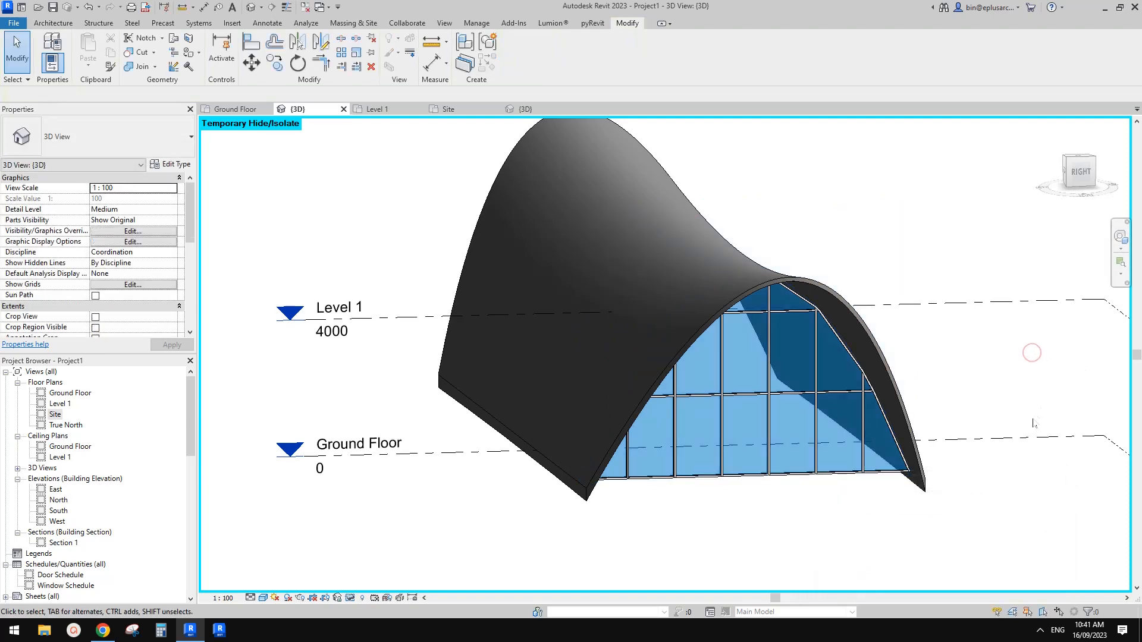
middle_click_drag(1032, 352, 1046, 351, "shift")
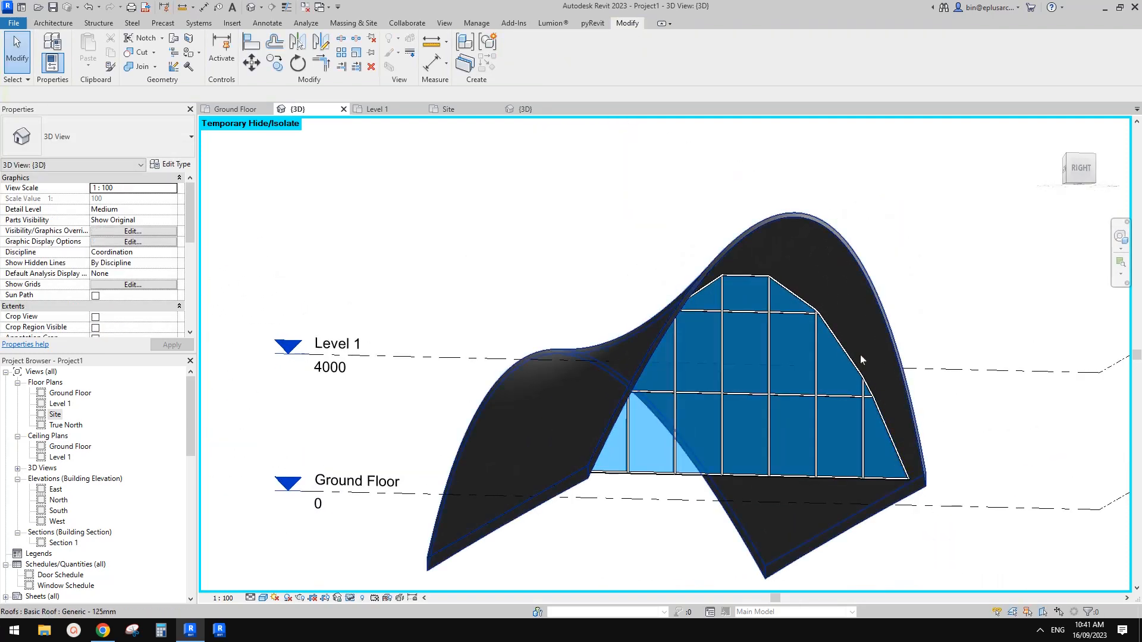
middle_click_drag(797, 362, 713, 308, "shift")
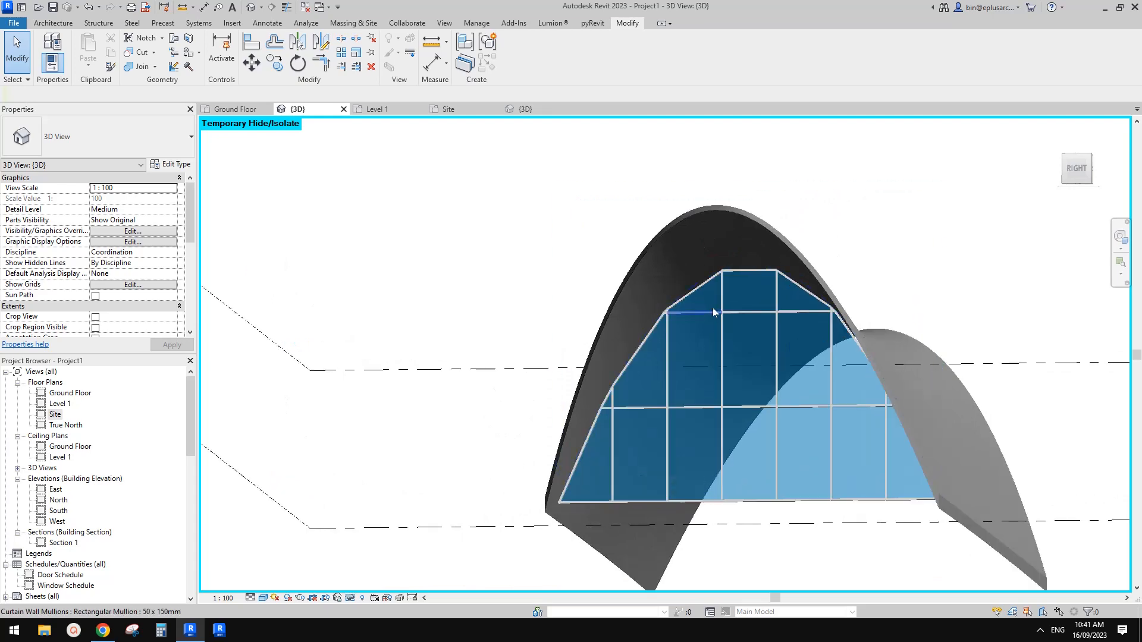
Step: Try to delete the roof by face that the curtain wall is attached to
scroll(703, 281, "up", 4)
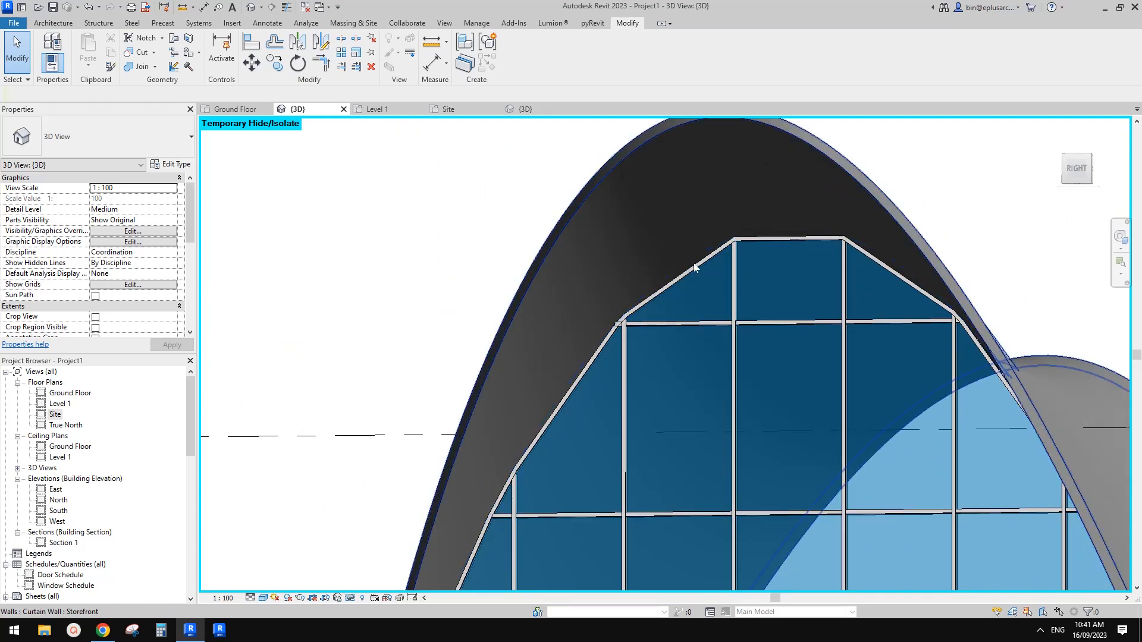
scroll(768, 286, "down", 3)
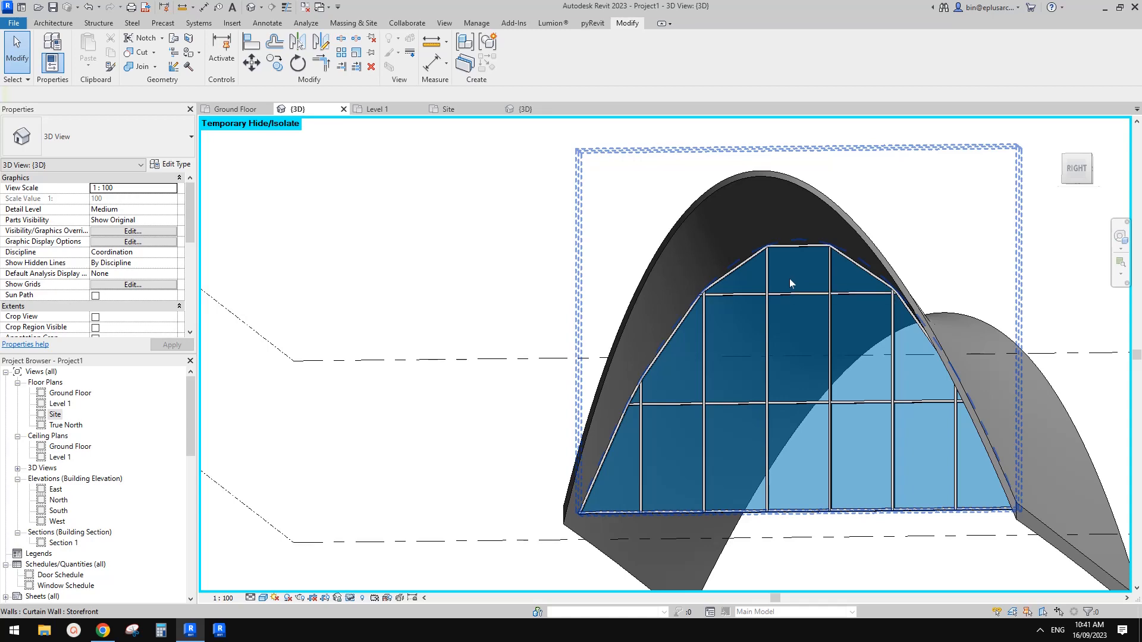
middle_click_drag(777, 312, 860, 410, "shift")
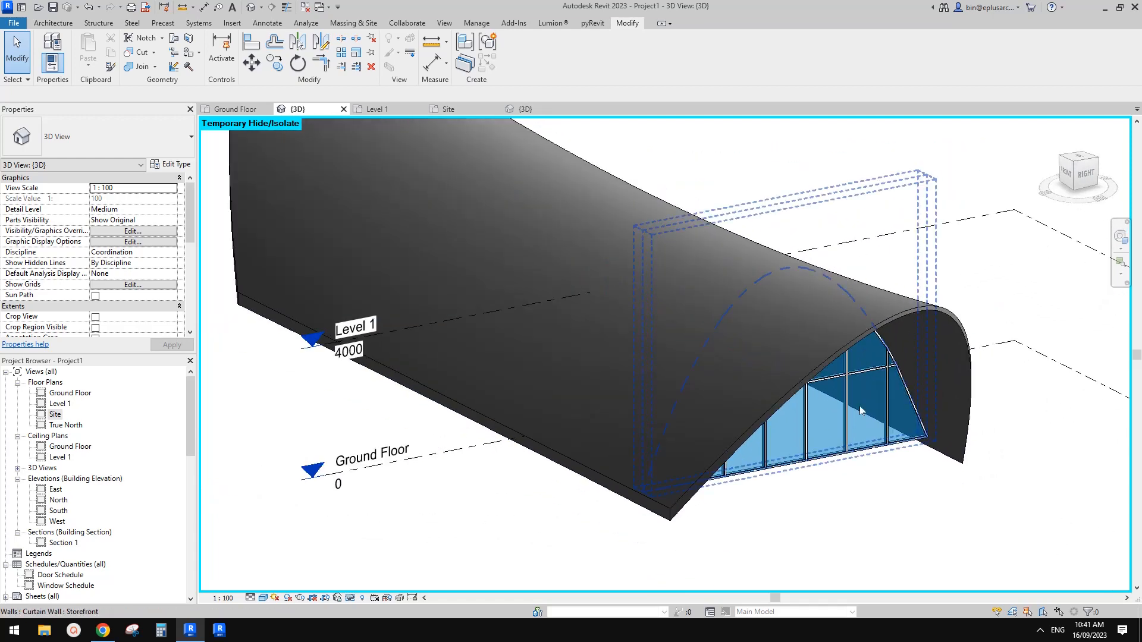
left_click(916, 301)
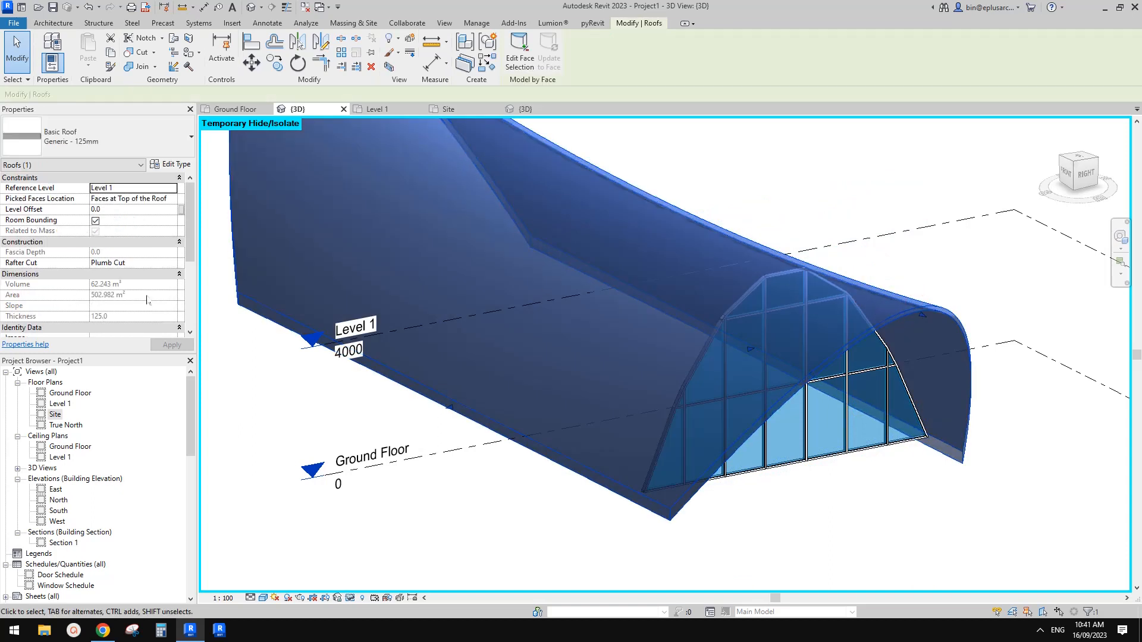
scroll(148, 297, "down", 4)
middle_click_drag(917, 348, 914, 350)
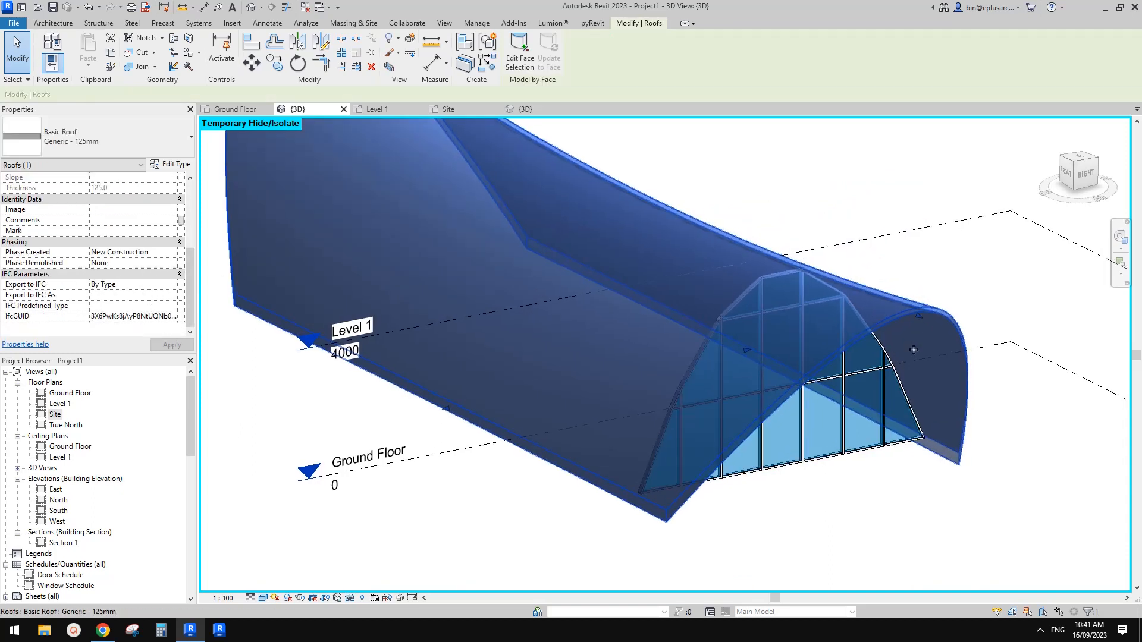
key("Delete")
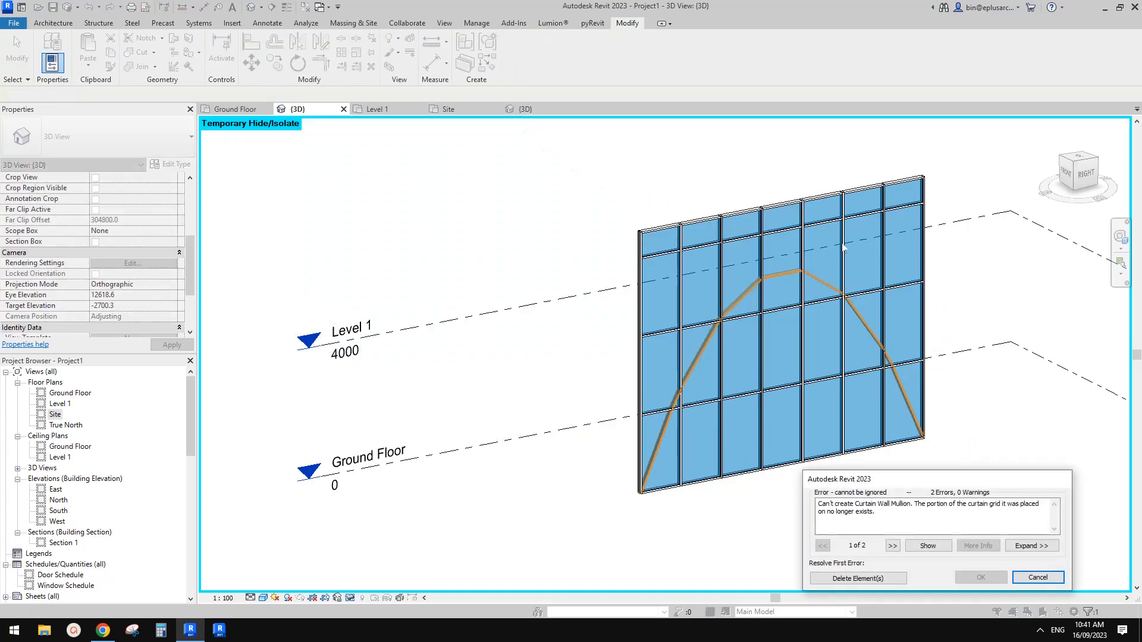
key("Escape")
Step: Set the roof by face's Phase Demolished to New Construction
left_click(903, 313)
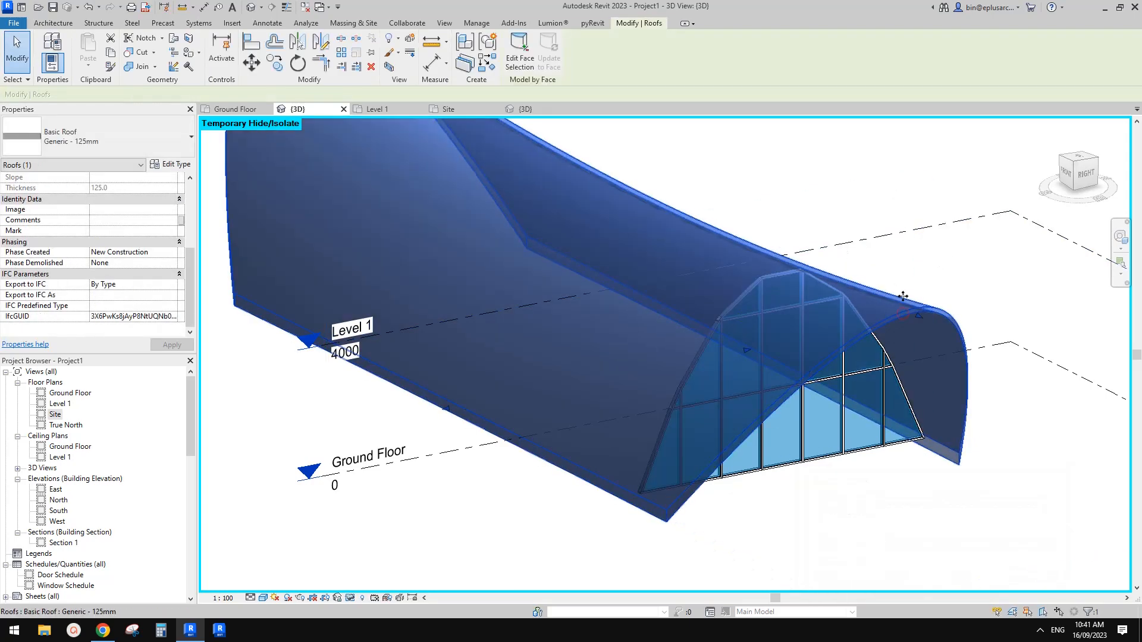
left_click(173, 264)
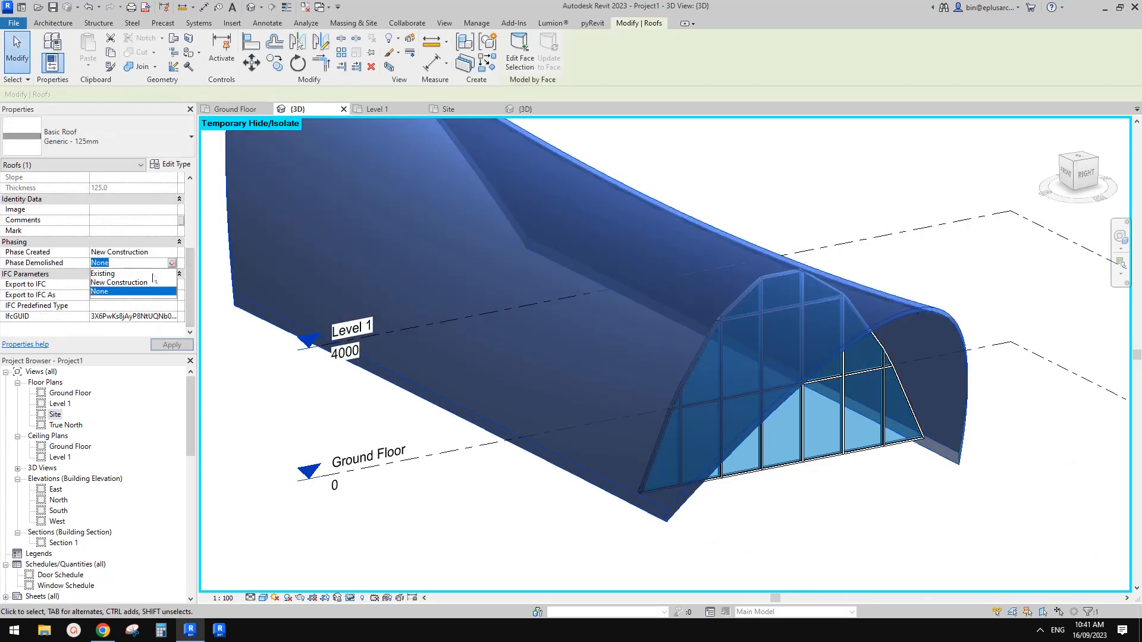
left_click(111, 280)
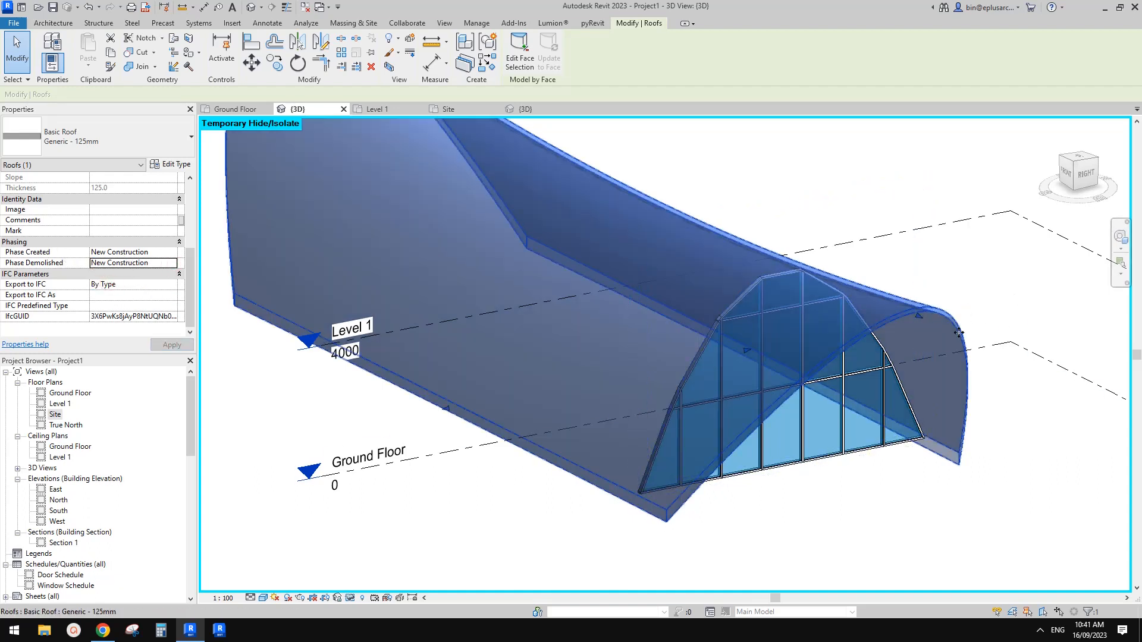
left_click(973, 299)
Step: Reset the temporary hide in the 3D view to bring back the in-place mass
scroll(915, 321, "down", 1)
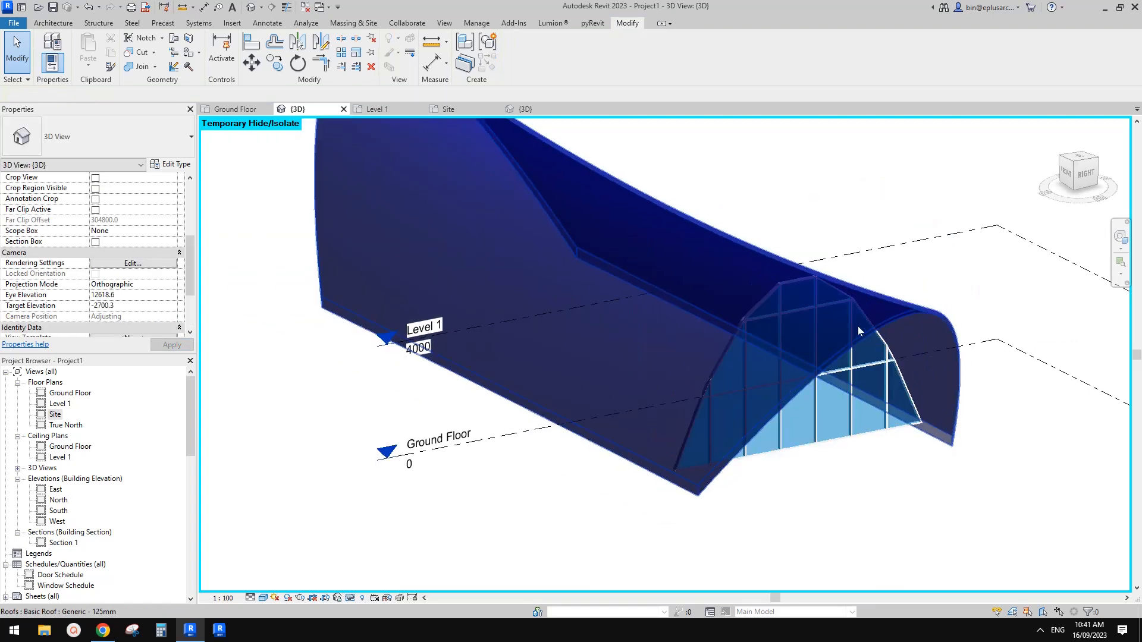
scroll(641, 272, "down", 2)
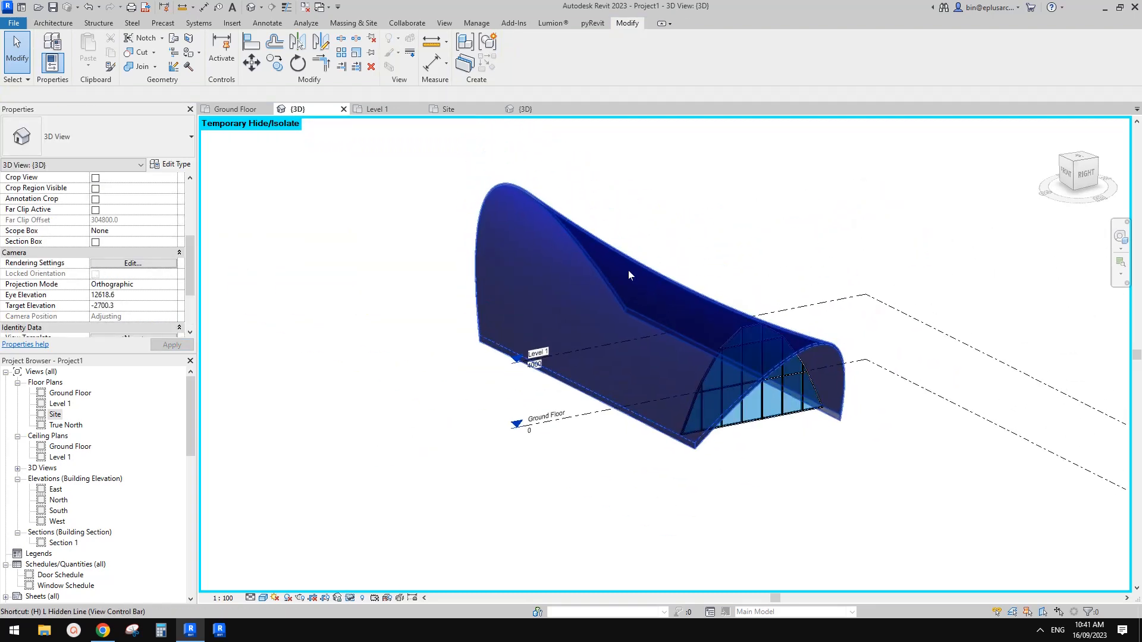
key("h")
key("r")
Step: Set the 3D view's phase filter to Show Previous + New to hide the demolished roof
scroll(83, 249, "down", 3)
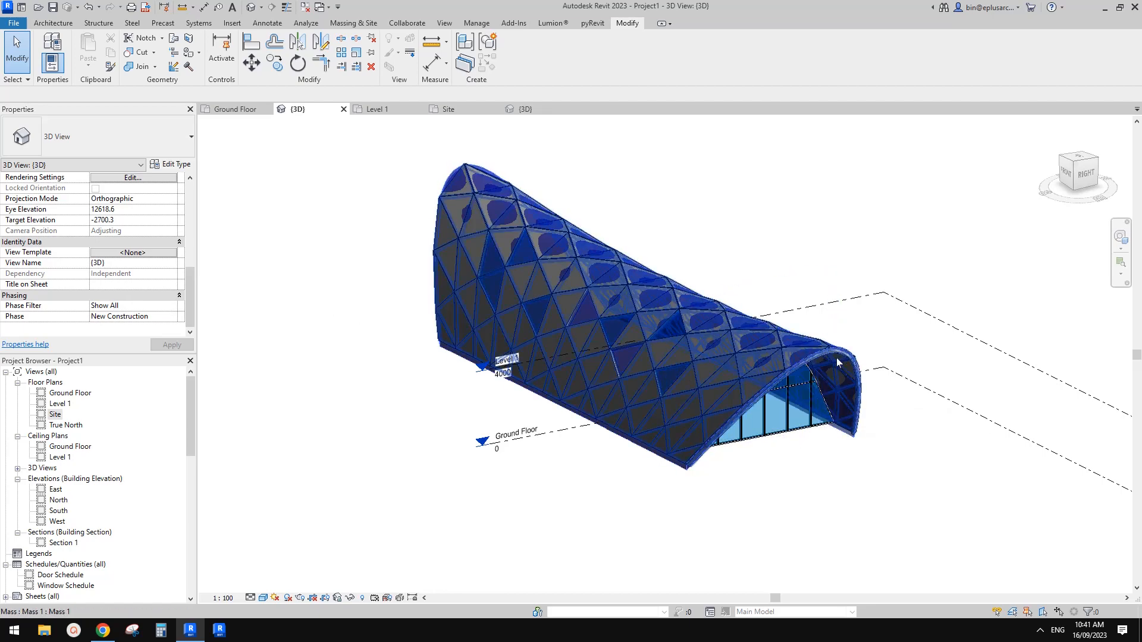
left_click(170, 306)
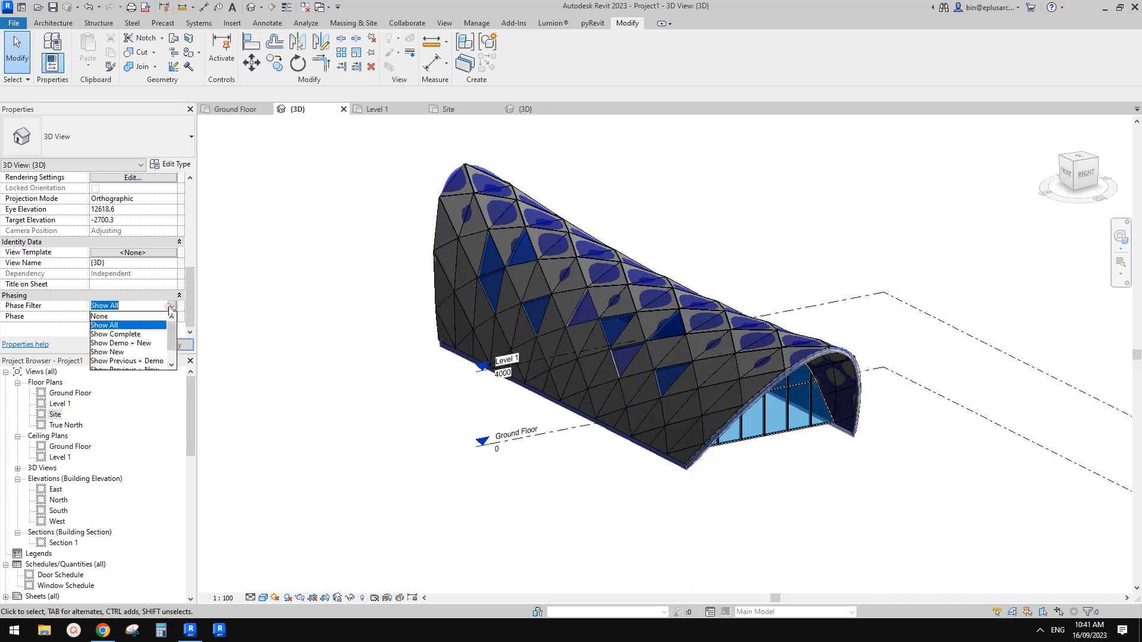
left_click_drag(171, 340, 171, 355)
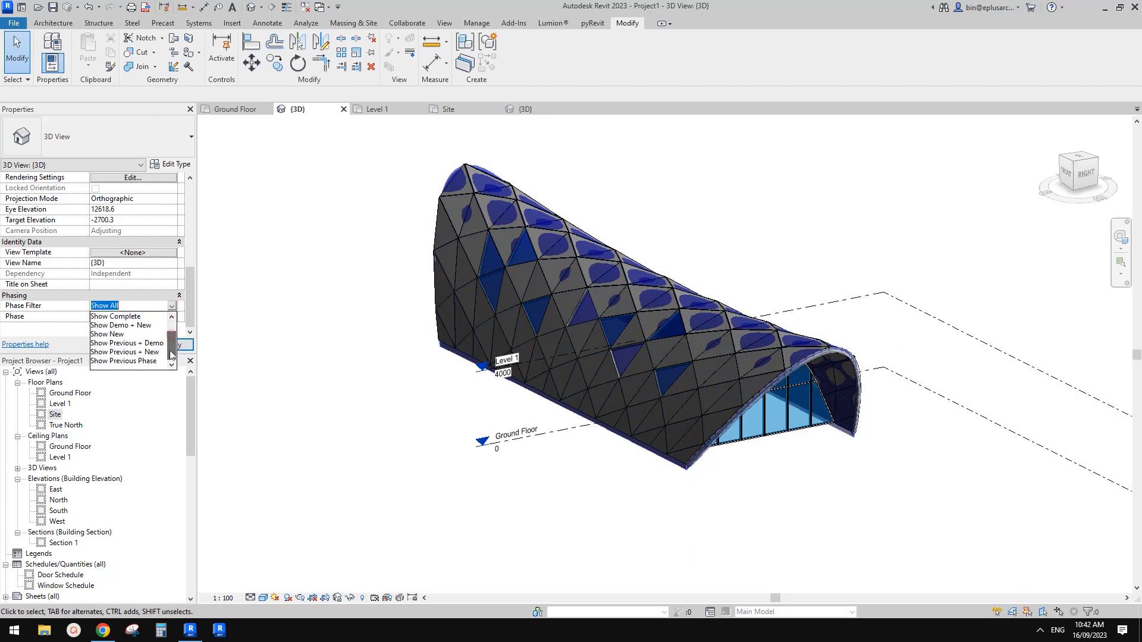
left_click(130, 352)
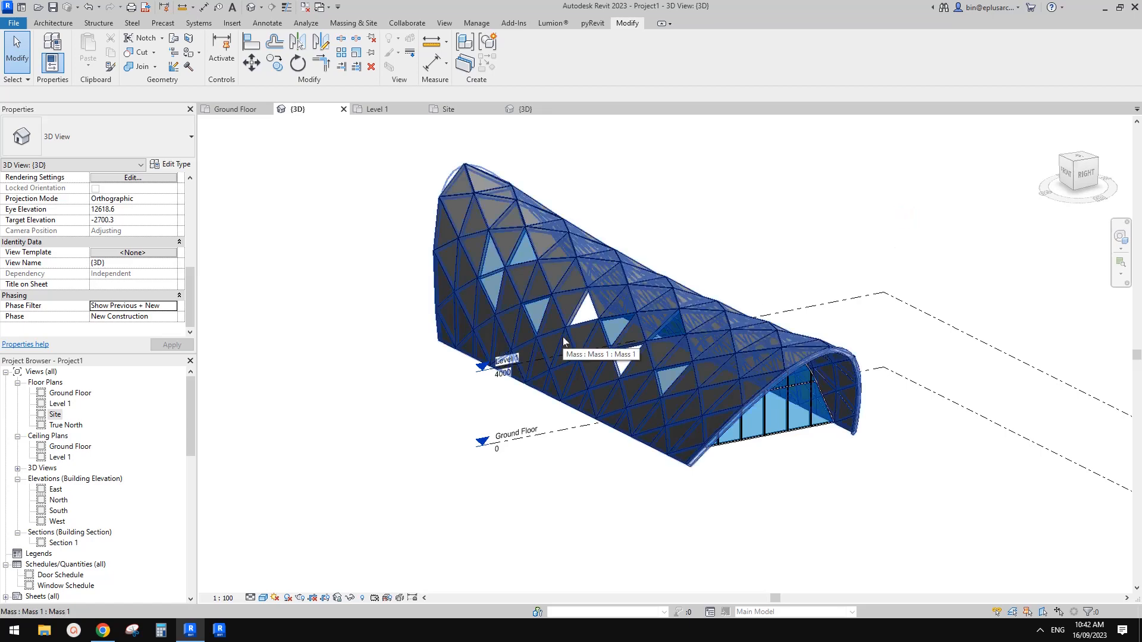
Step: Examine the panelled roof, its open end and the attached curtain wall from several angles
scroll(564, 341, "up", 3)
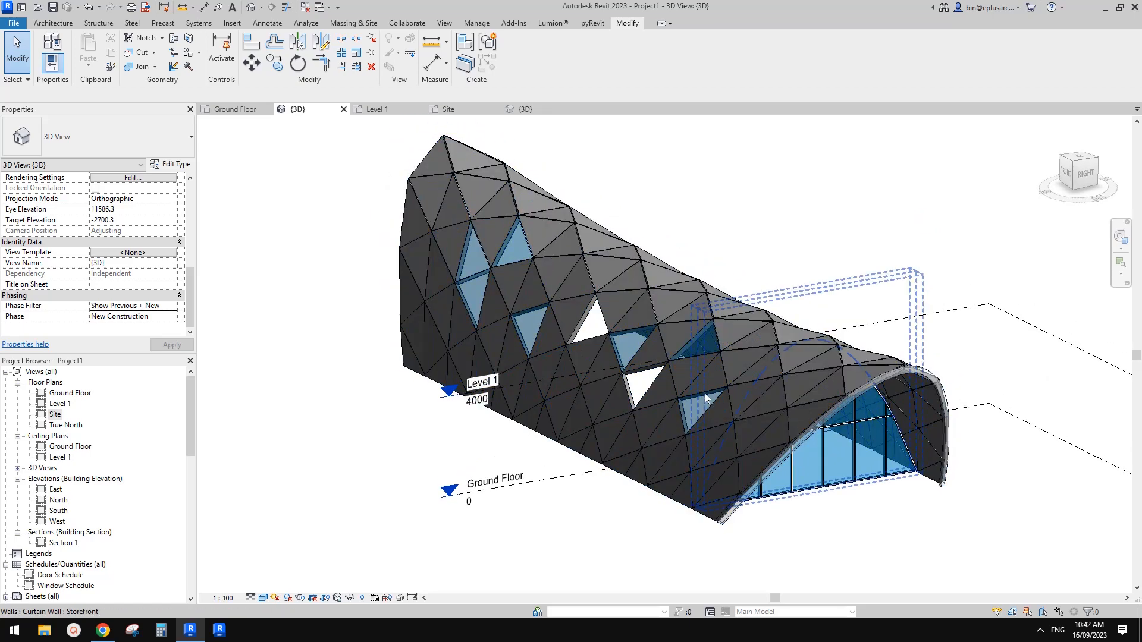
middle_click_drag(707, 398, 963, 482, "shift")
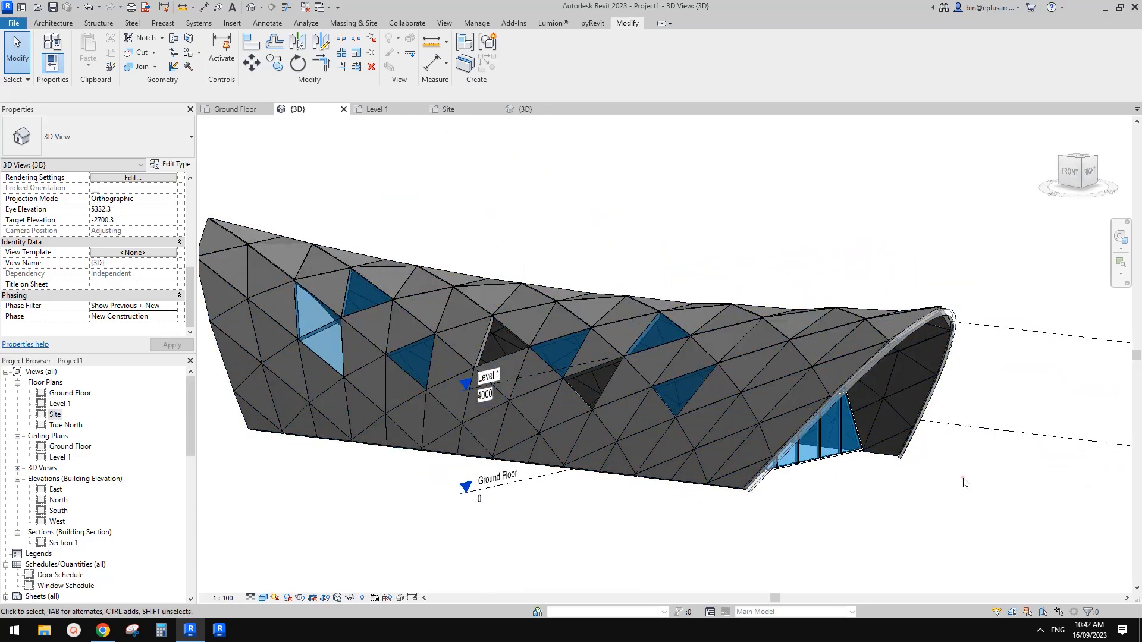
scroll(963, 482, "up", 3)
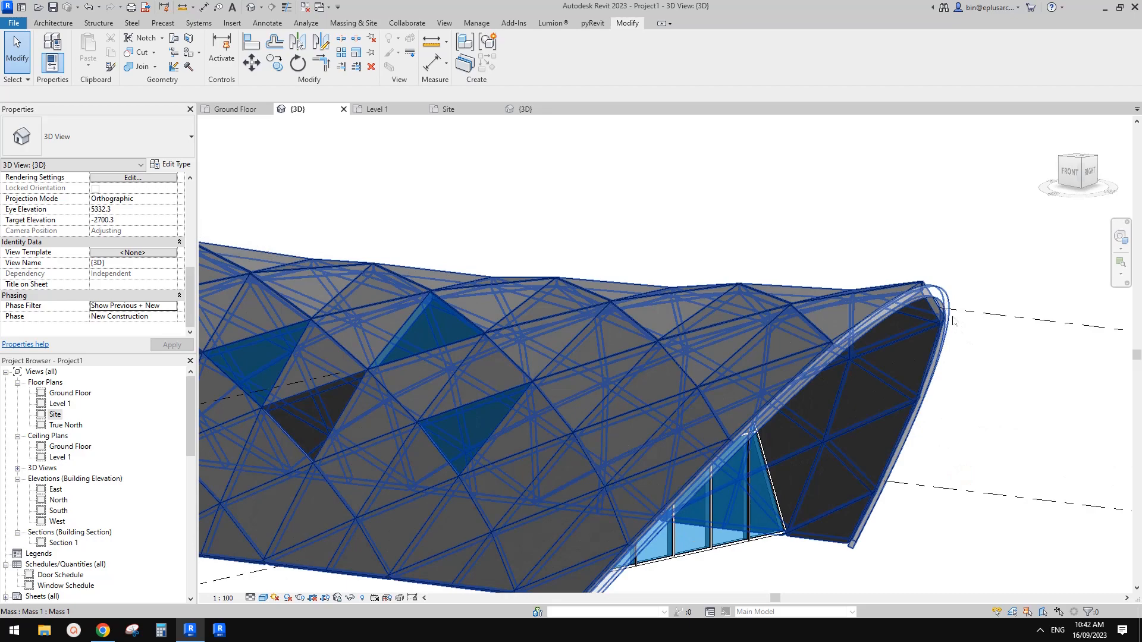
scroll(953, 321, "up", 3)
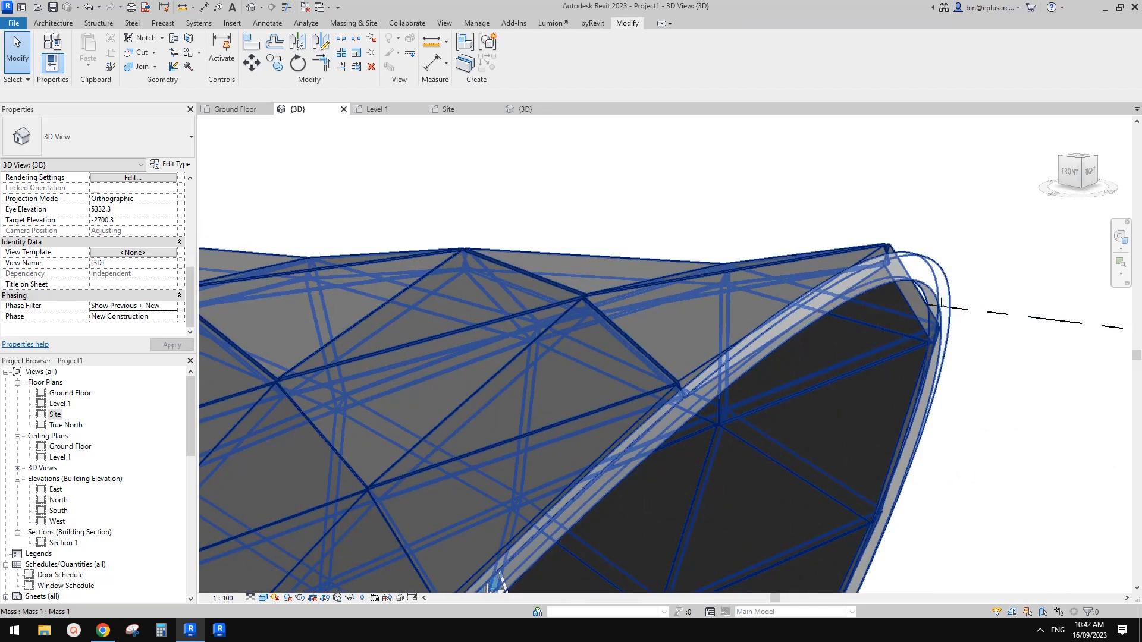
scroll(939, 306, "down", 5)
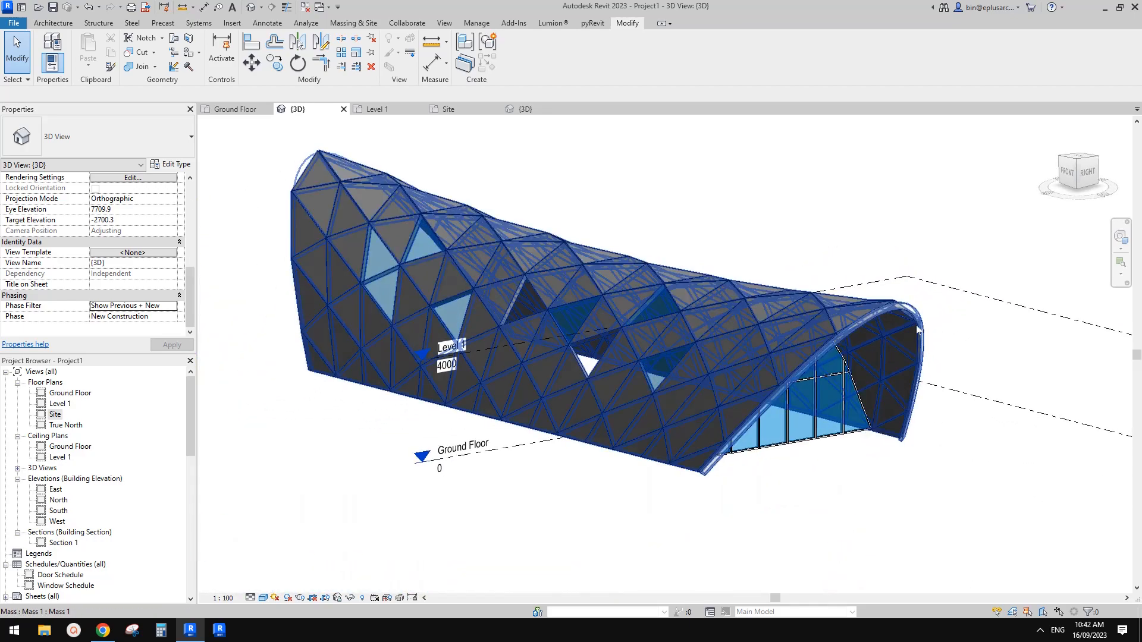
scroll(857, 310, "up", 2)
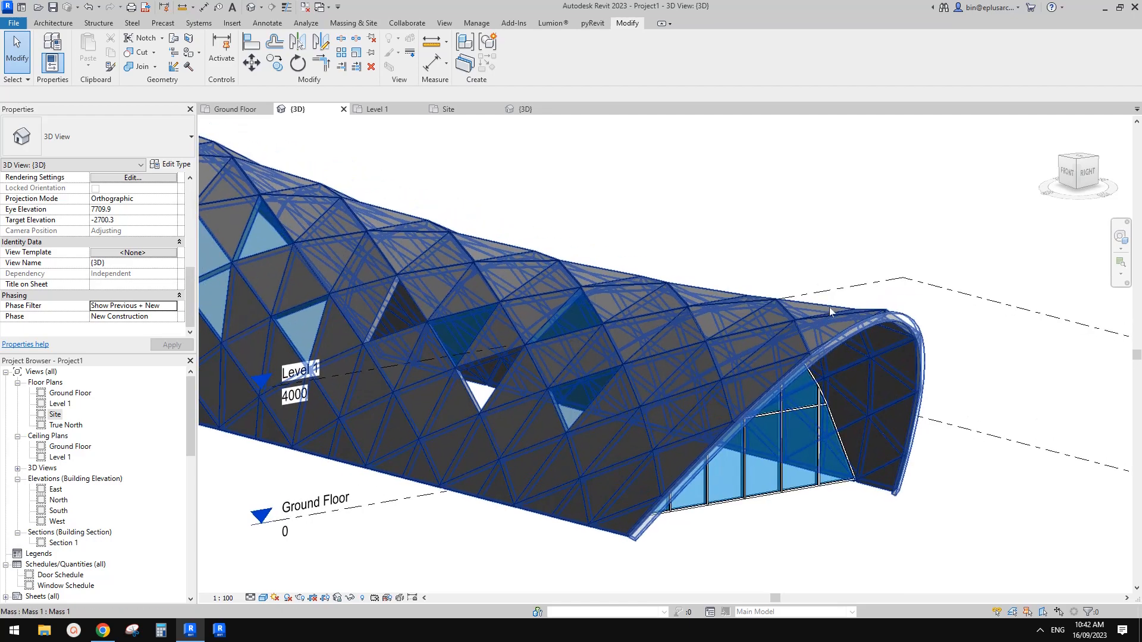
middle_click_drag(850, 316, 763, 353, "shift")
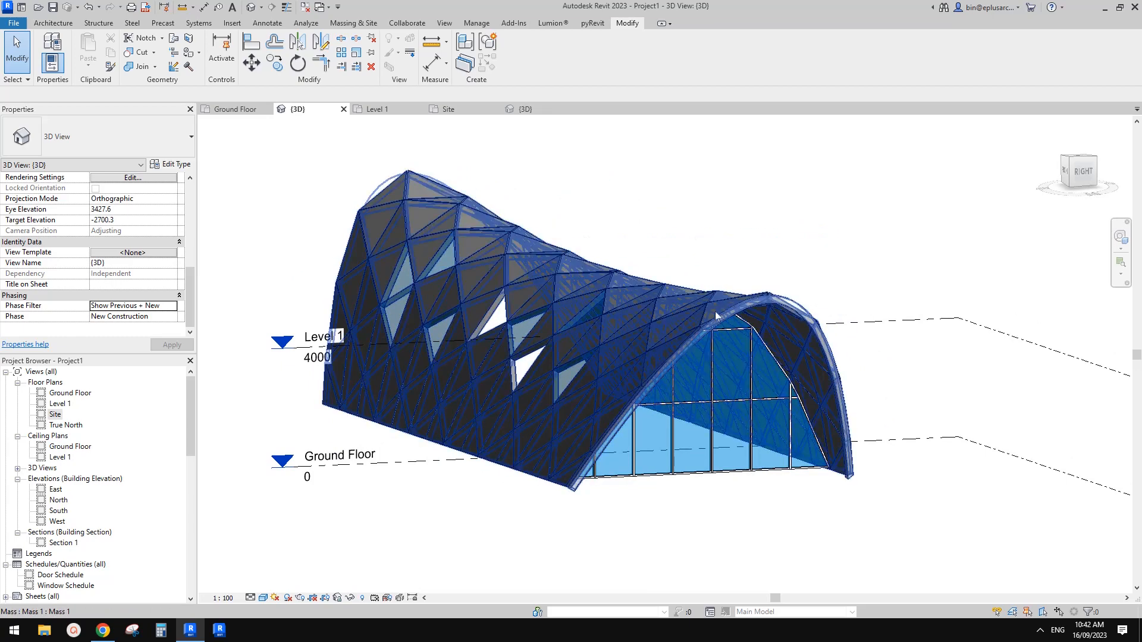
middle_click_drag(597, 379, 595, 301, "shift")
Step: Edit the panelled mass in place and raise the middle profile's crest reference point to an offset of about 8719 mm
left_click(594, 301)
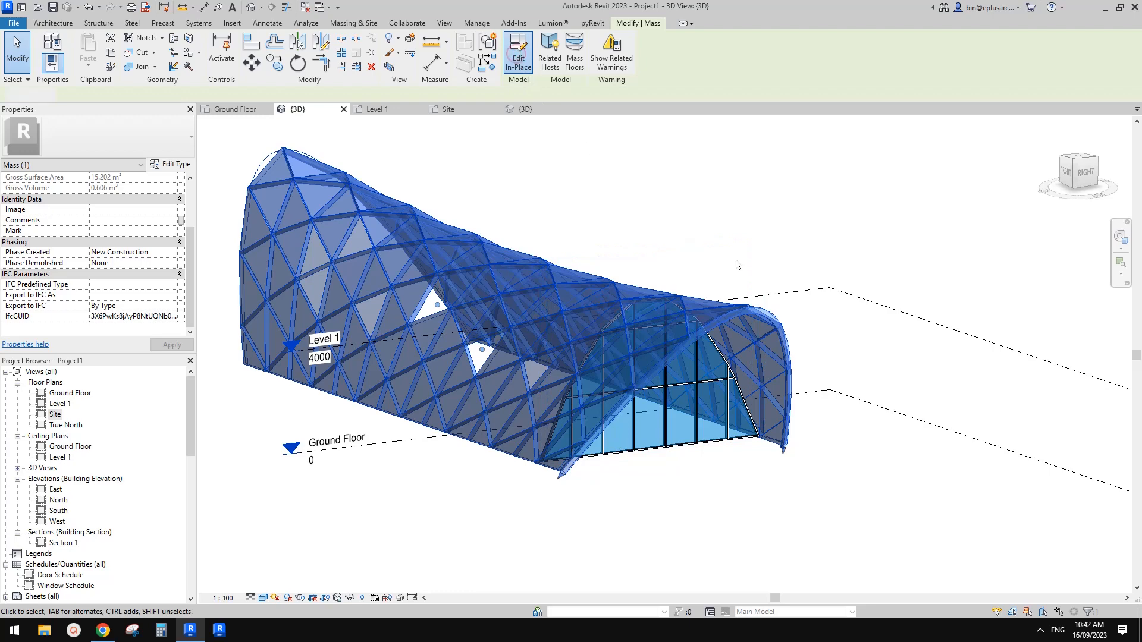
middle_click_drag(663, 325, 636, 312, "shift")
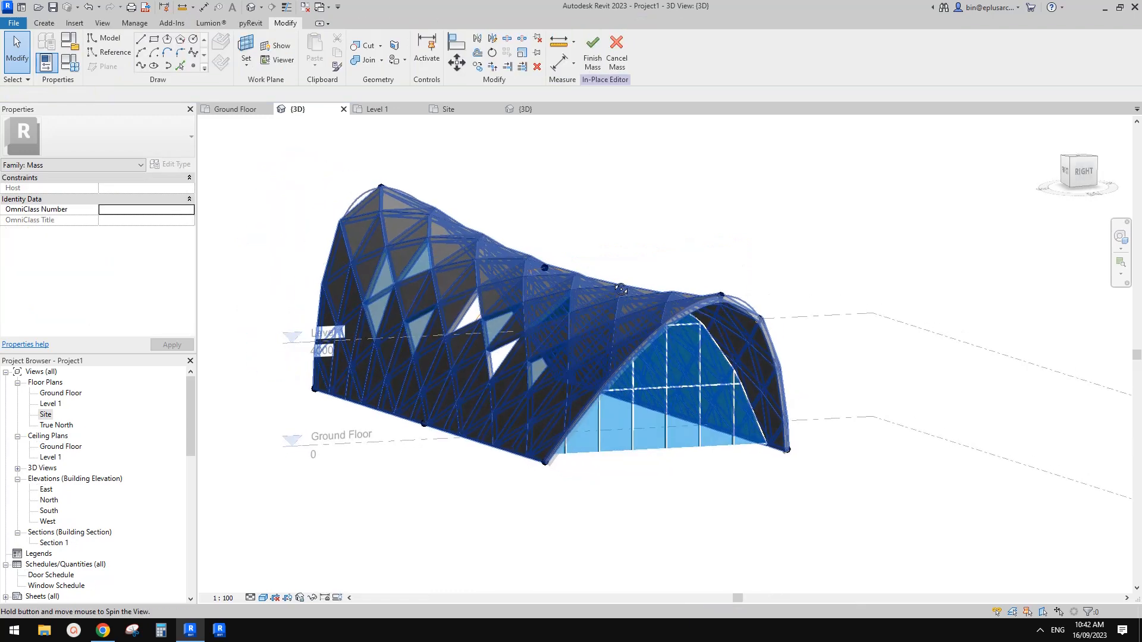
left_click(547, 268)
middle_click_drag(547, 267, 597, 257, "shift")
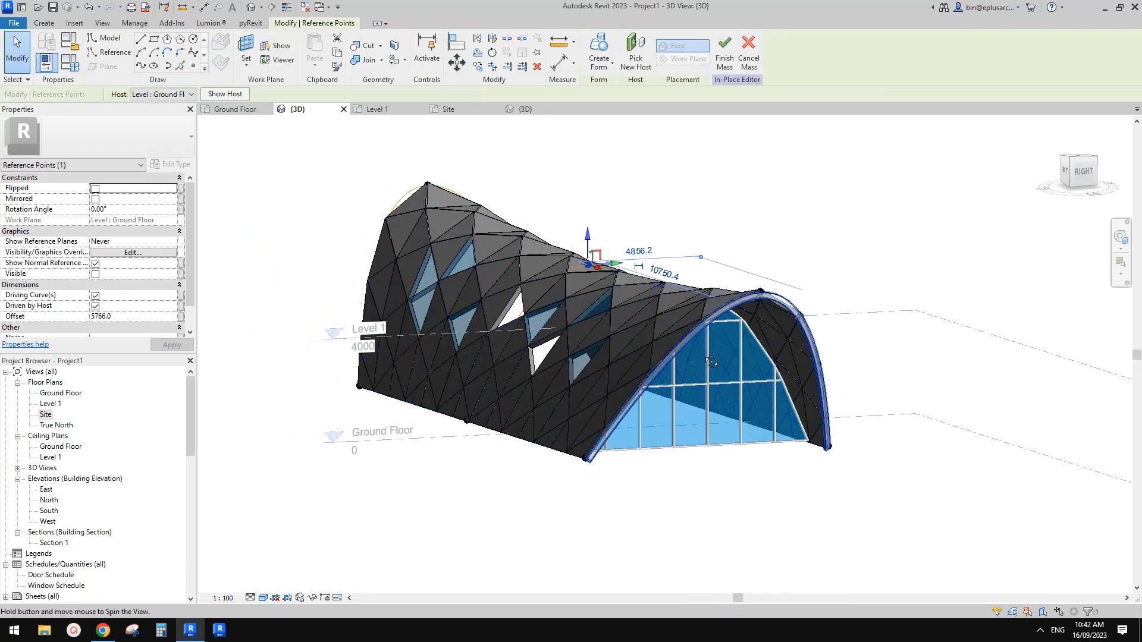
left_click_drag(591, 243, 913, 340)
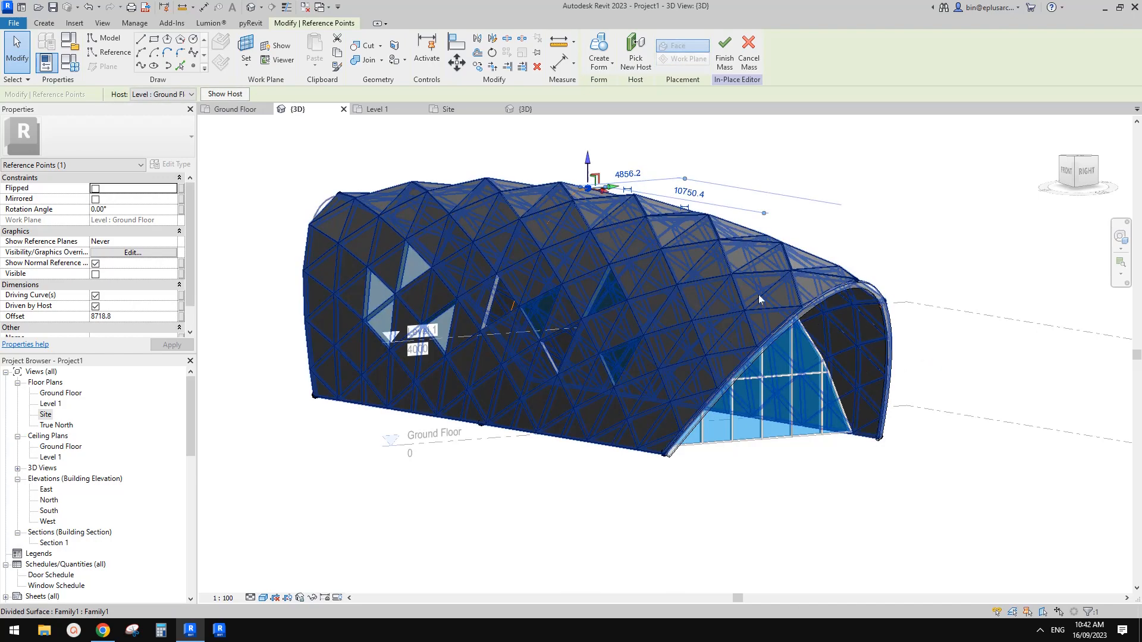
middle_click_drag(857, 346, 713, 217, "shift")
middle_click_drag(714, 288, 635, 260, "shift")
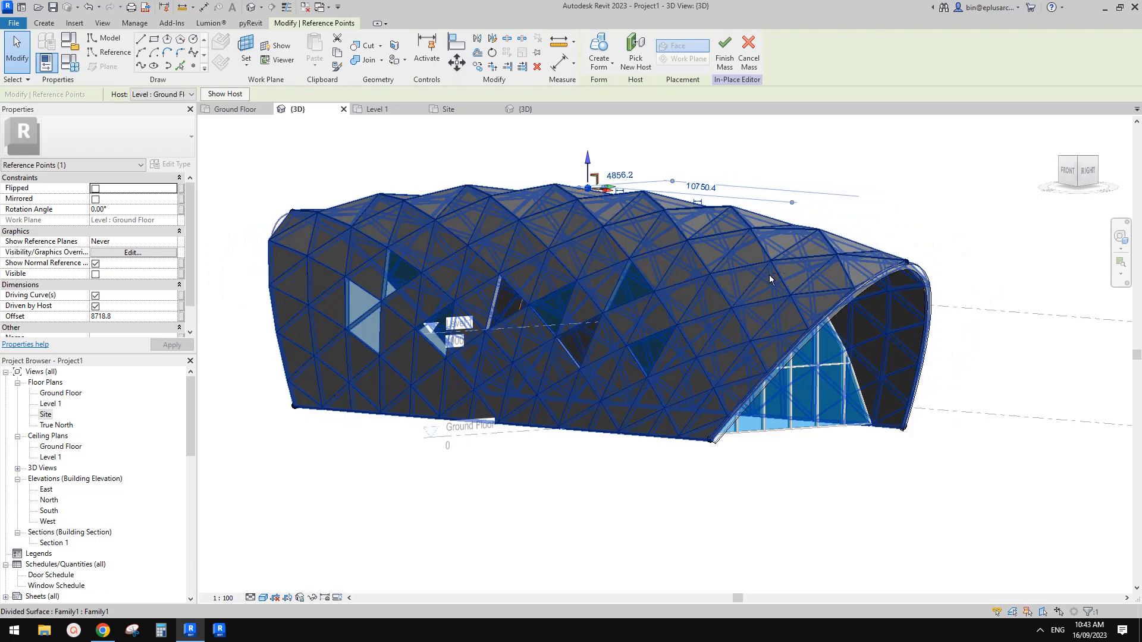
middle_click_drag(770, 280, 735, 312, "shift")
left_click(879, 243)
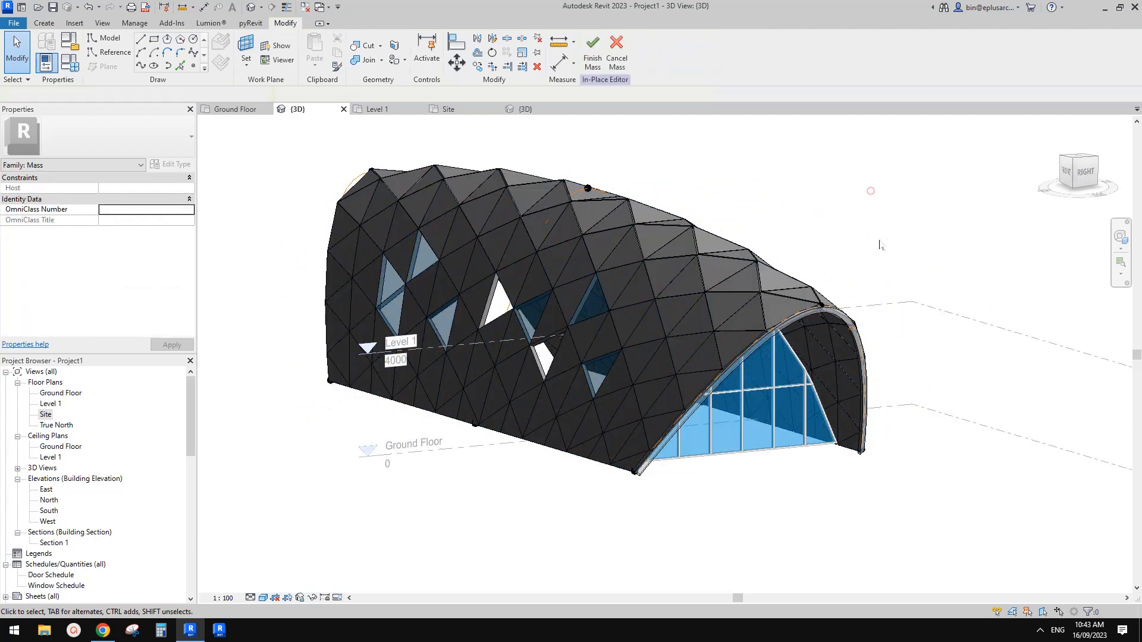
Step: Finish the in-place edit of the reshaped mass
middle_click_drag(880, 244, 771, 156, "shift")
mouse_move(560, 235)
middle_mouse_down("shift")
mouse_move(556, 269)
mouse_move(723, 268)
mouse_move(684, 267)
mouse_move(691, 256)
mouse_move(688, 267)
middle_mouse_up("shift")
middle_click_drag(695, 201, 693, 212)
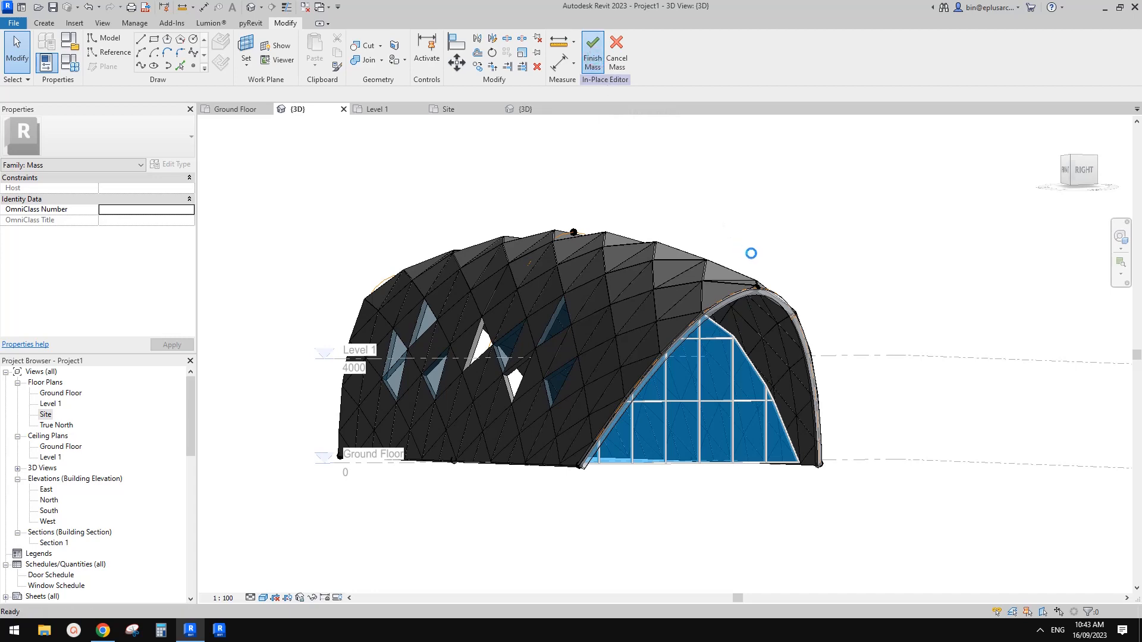
scroll(822, 301, "down", 2)
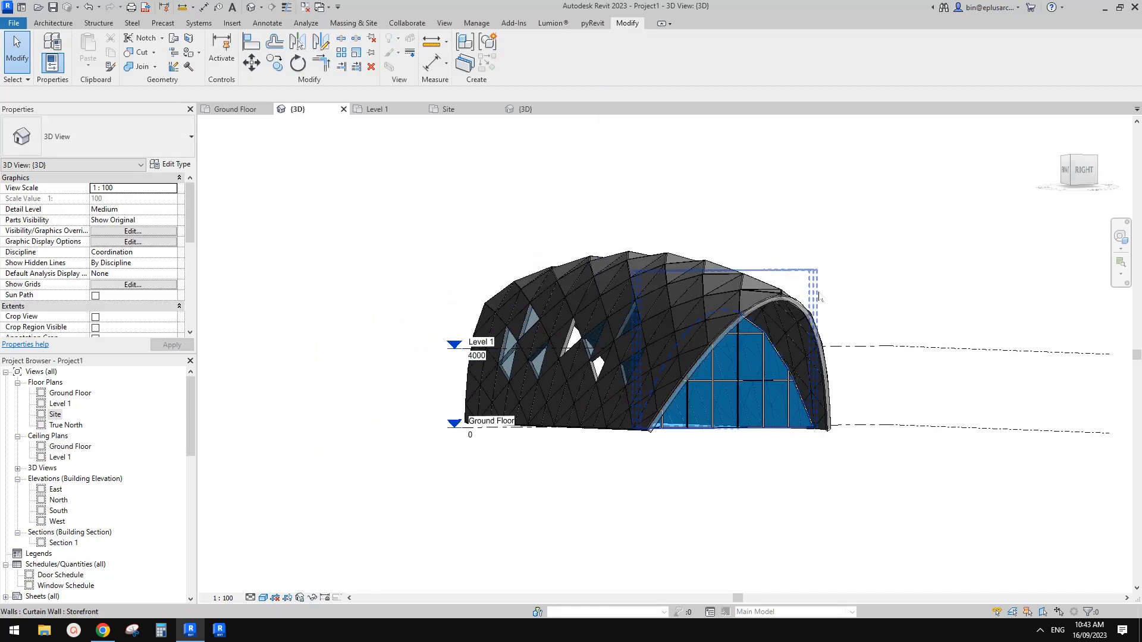
middle_click_drag(820, 297, 797, 287, "shift")
Step: Set the 3D view's phase filter to Show All
scroll(129, 288, "down", 5)
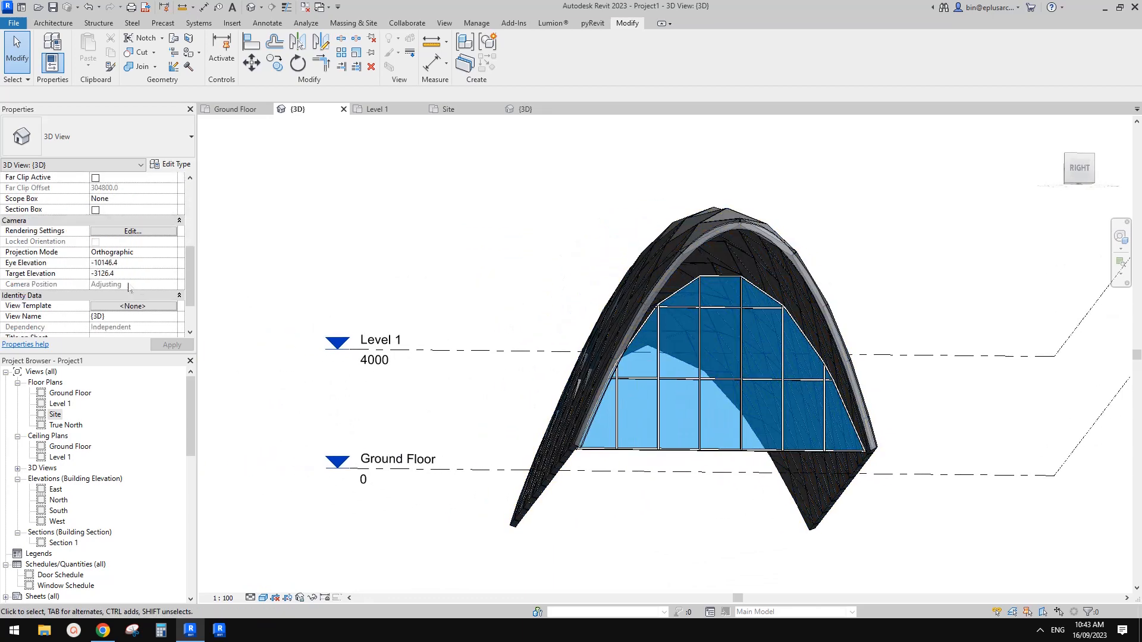
scroll(129, 288, "down", 3)
left_click(171, 306)
scroll(142, 330, "up", 1)
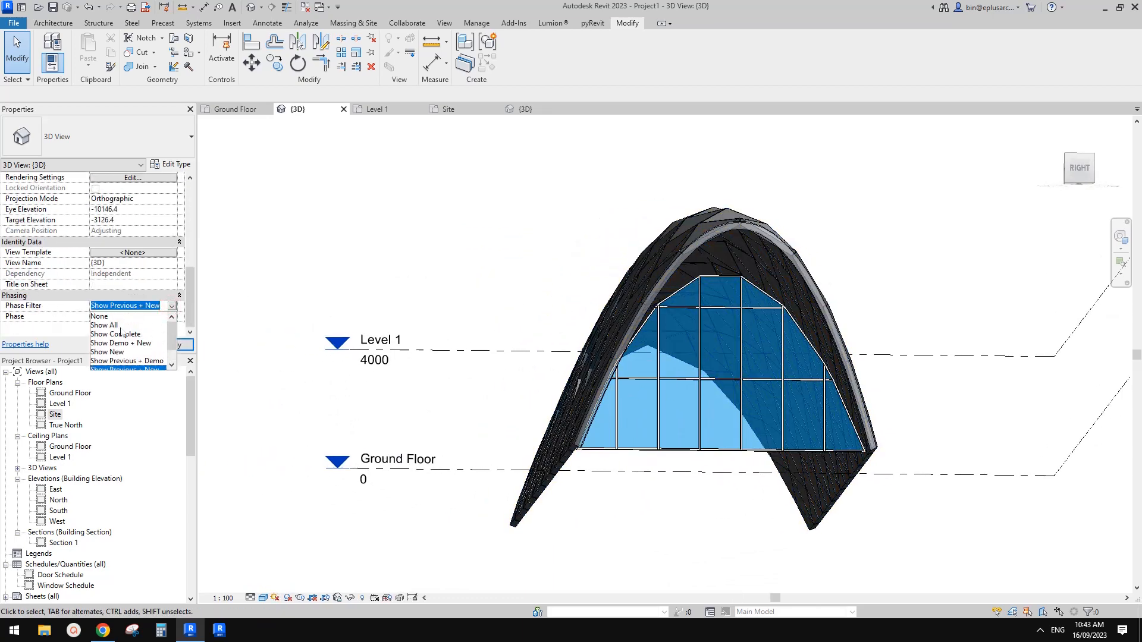
left_click(109, 326)
Step: Temporarily isolate the demolished roof by face in the 3D view
middle_click_drag(777, 220, 708, 270, "shift")
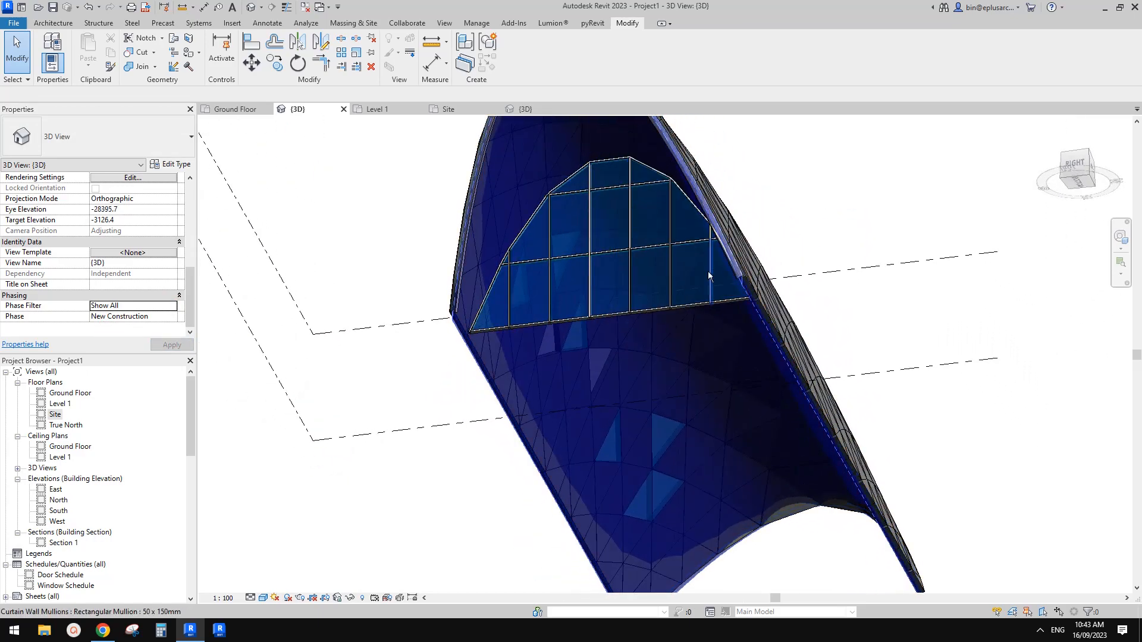
left_click(678, 345)
middle_click_drag(678, 345, 709, 353, "shift")
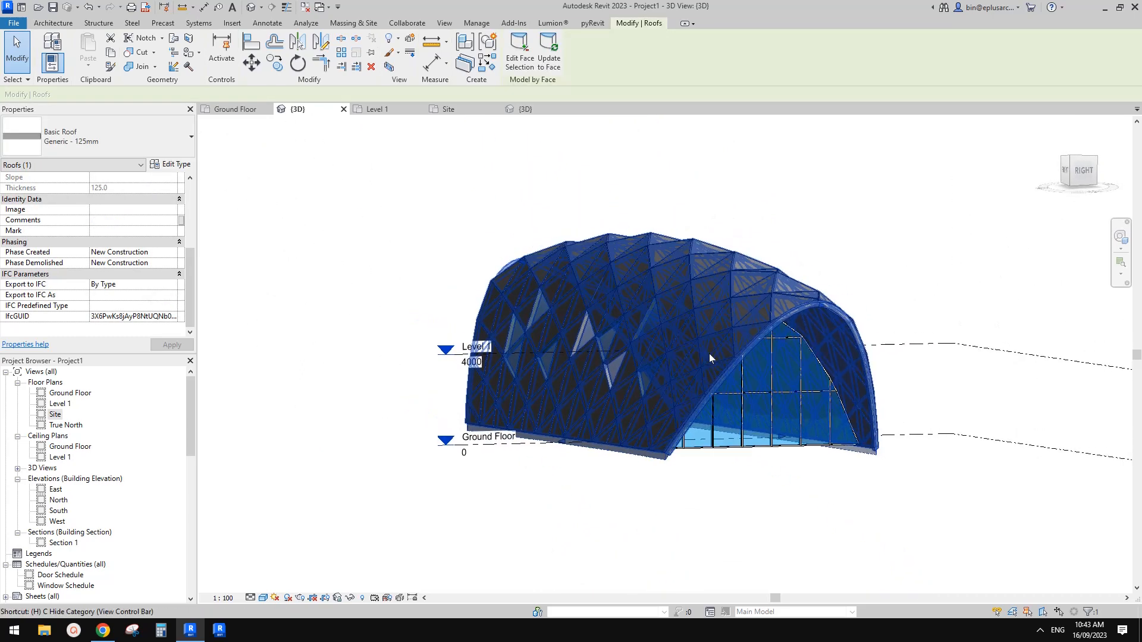
key("h")
key("i")
left_click(842, 243)
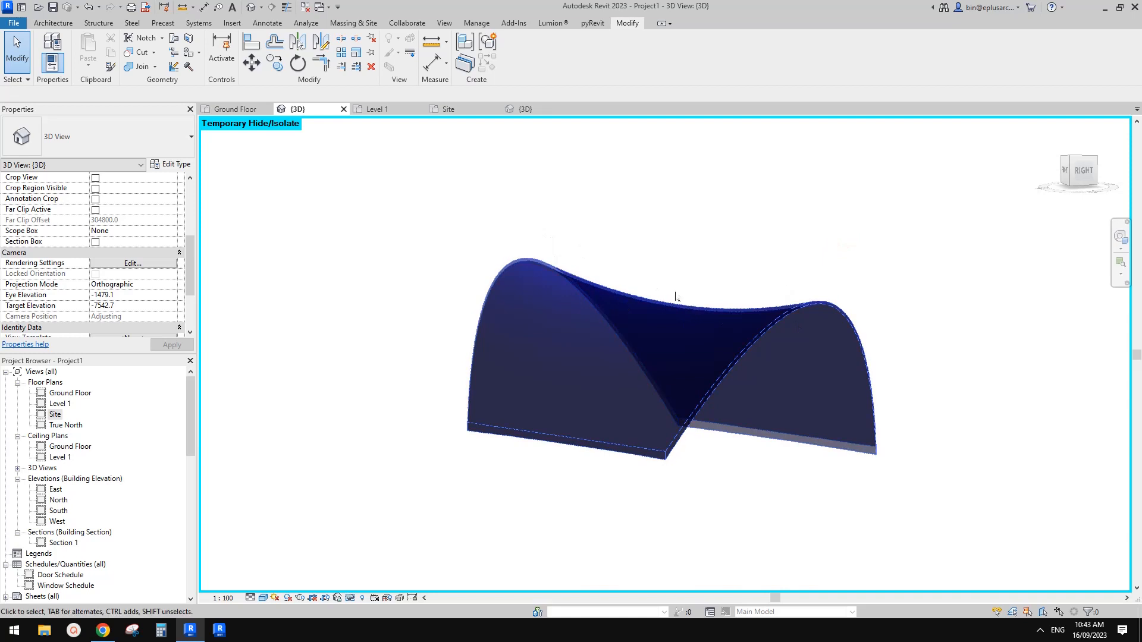
Step: Update the isolated Generic - 125mm roof by face to match the reshaped mass
left_click(722, 330)
left_click(826, 237)
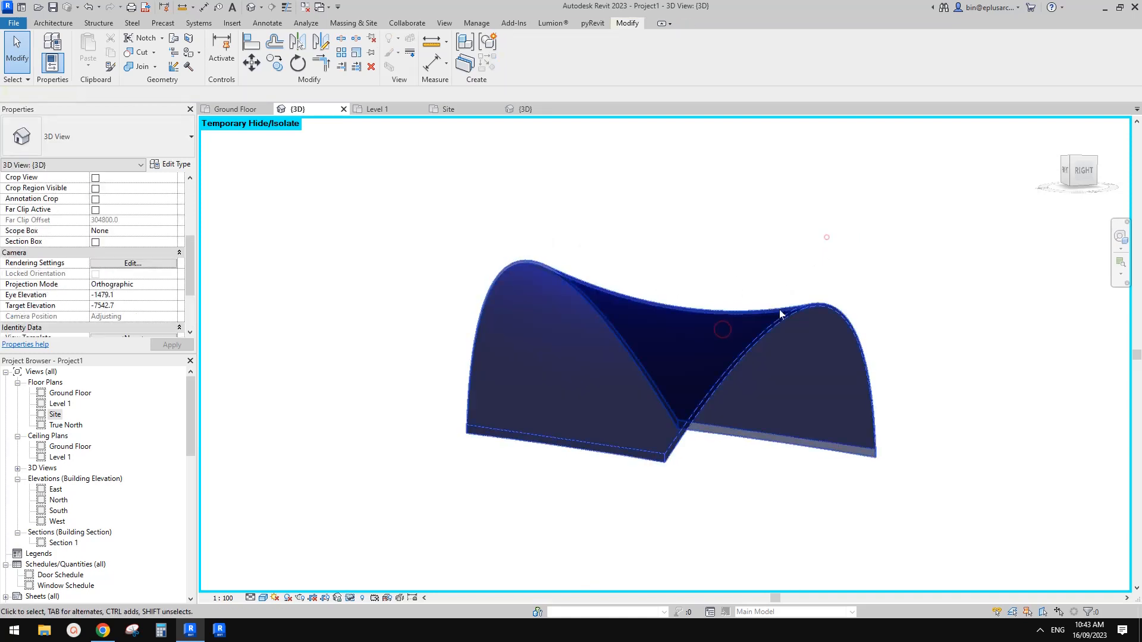
left_click(740, 328)
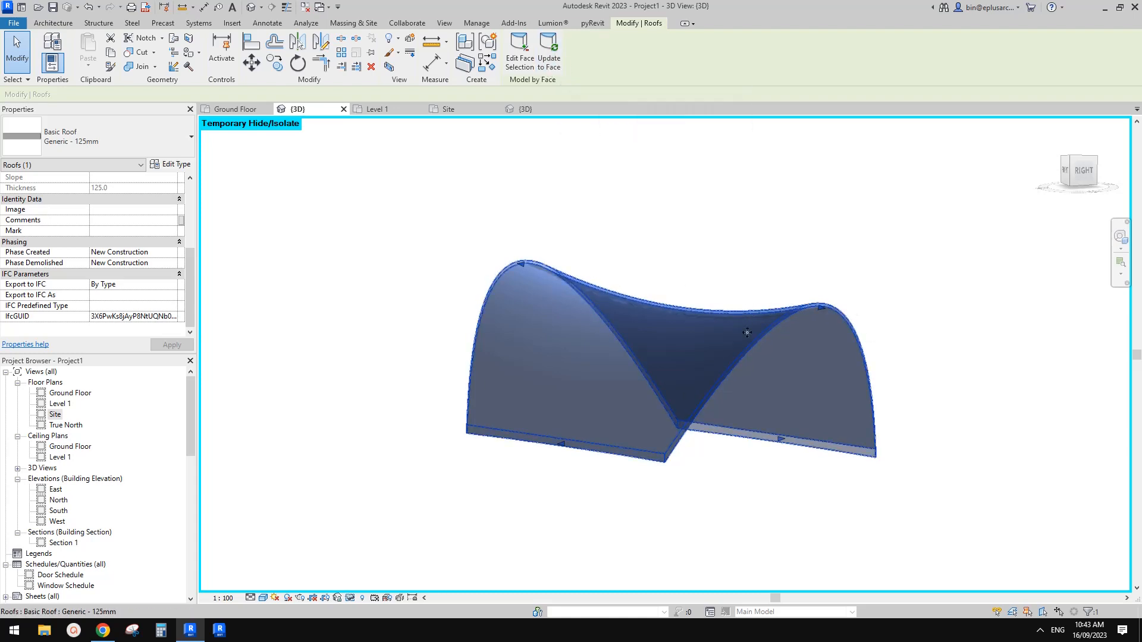
left_click(548, 60)
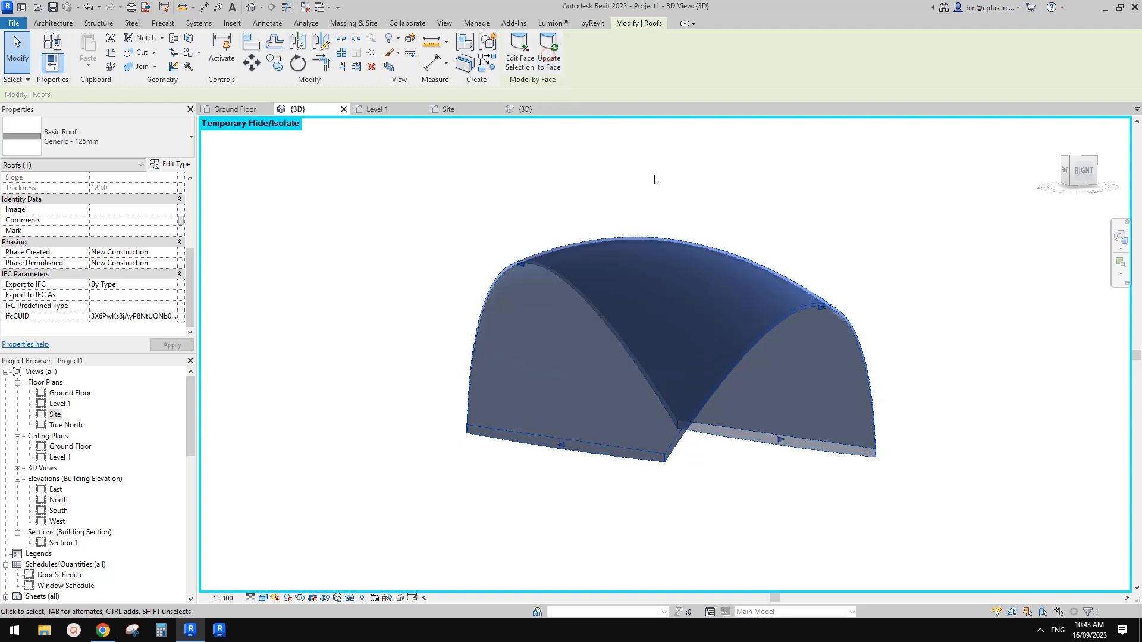
left_click(839, 208)
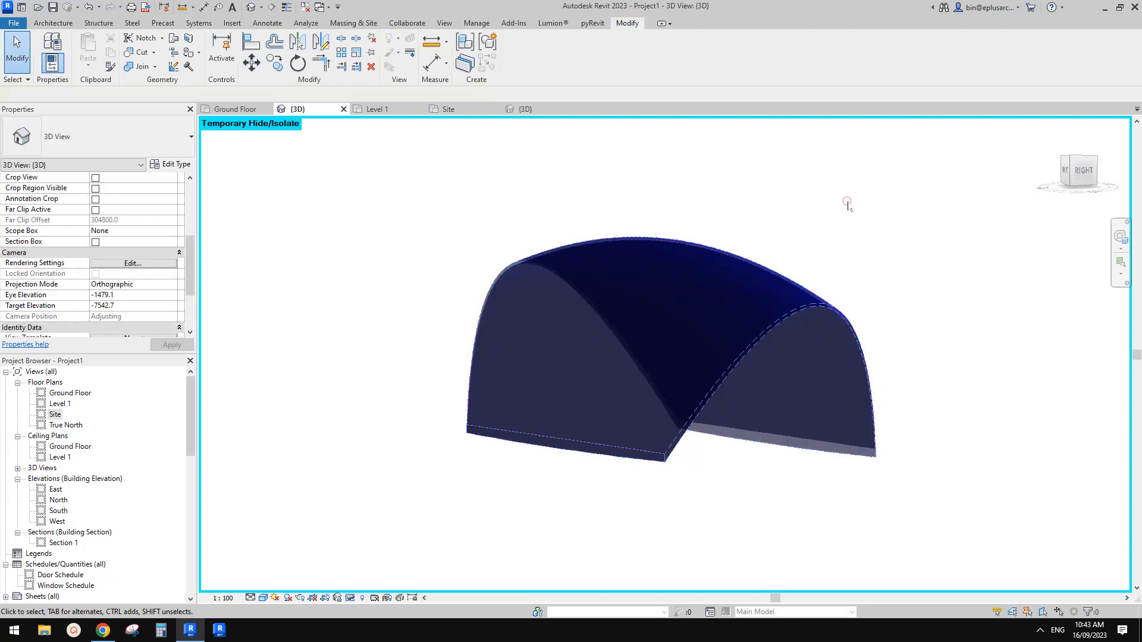
Step: Reset the temporary isolation and set the 3D view's phase filter to Show Previous + New
middle_click_drag(875, 223, 860, 234)
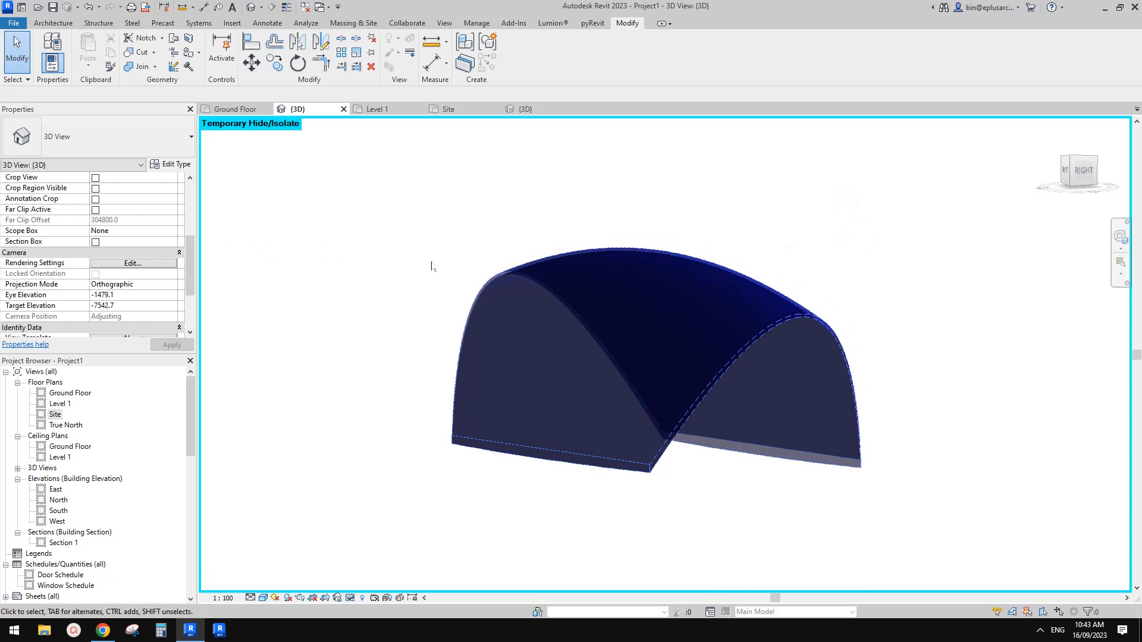
key("h")
key("r")
scroll(107, 257, "down", 3)
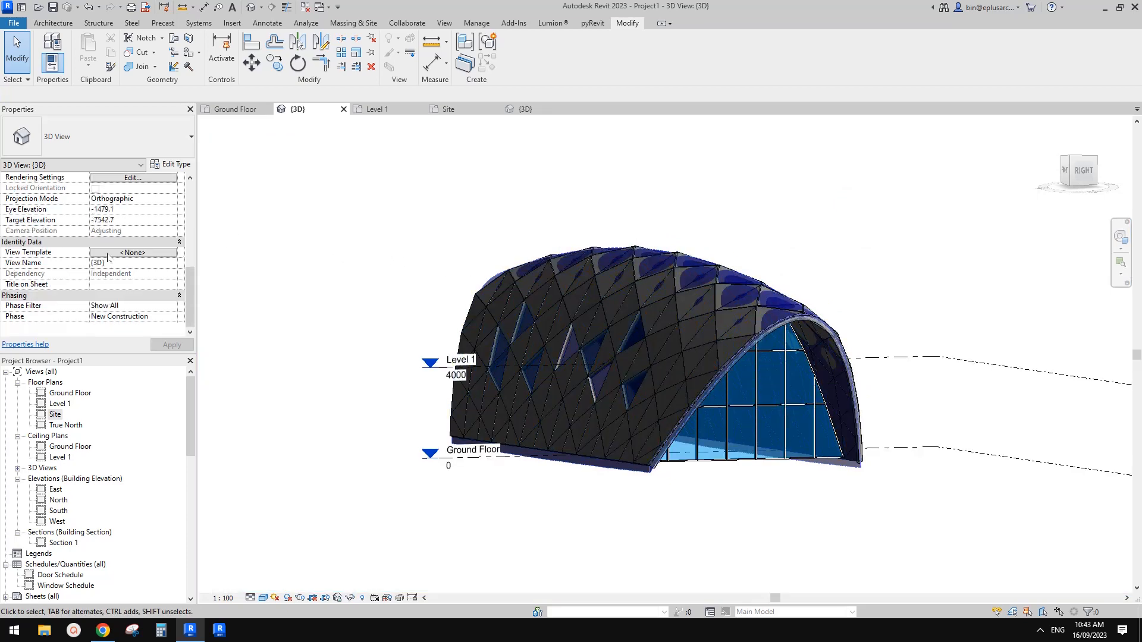
left_click(165, 307)
left_click(144, 353)
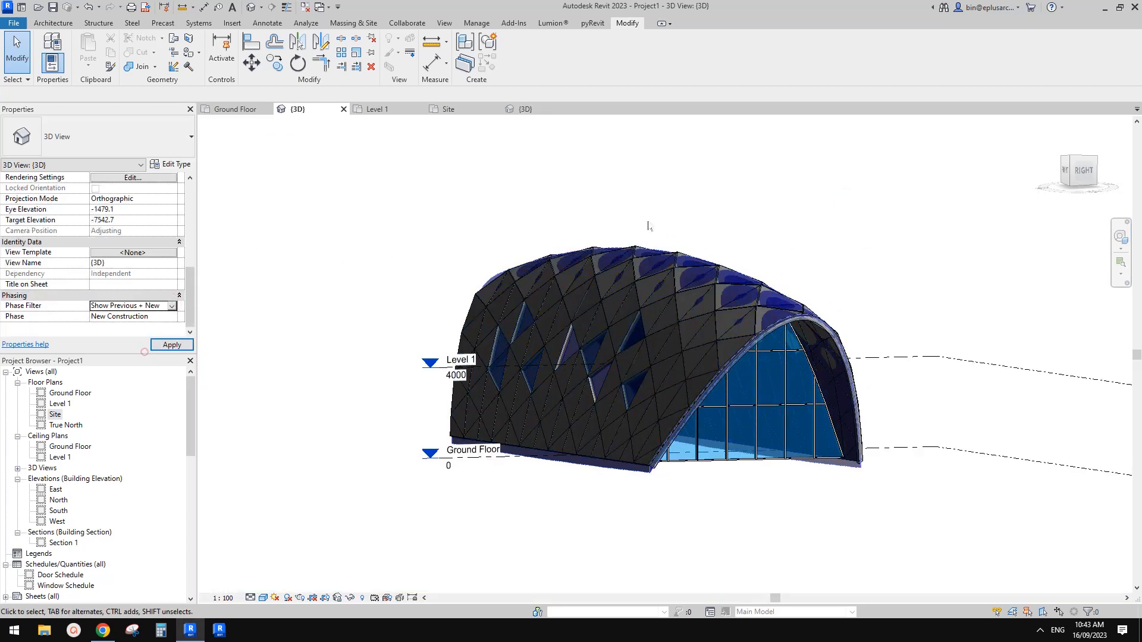
Step: Review the replacement types available for a glazed panel along the base of the Storefront curtain wall, keeping its current type
middle_click_drag(727, 245, 586, 393, "shift")
middle_click_drag(586, 392, 643, 470)
scroll(634, 451, "up", 2)
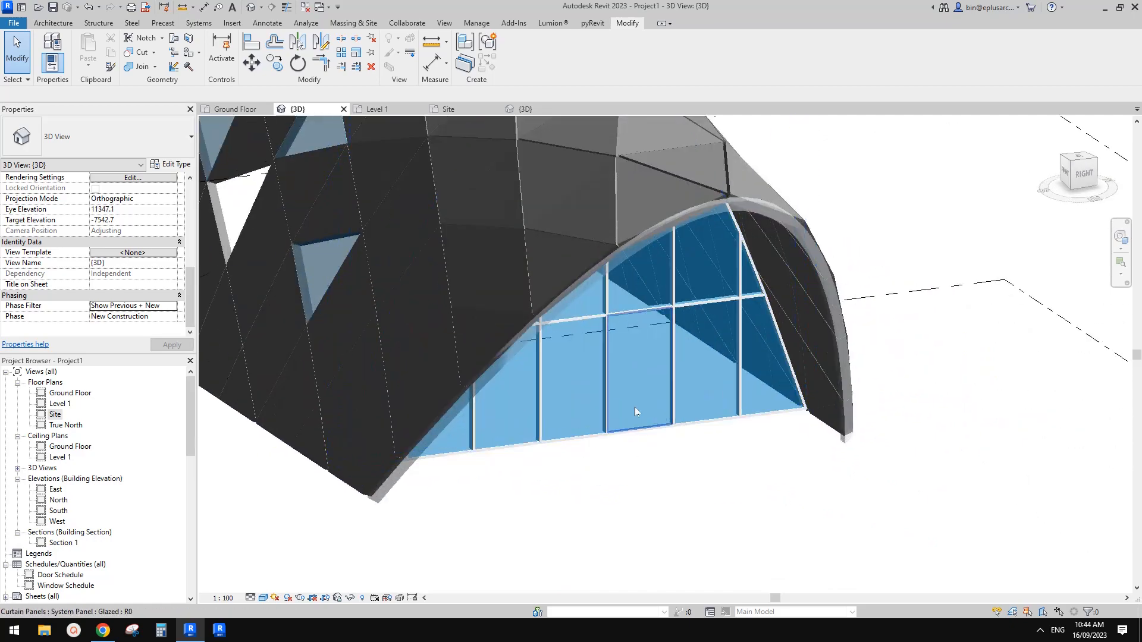
left_click(634, 407)
left_click(89, 137)
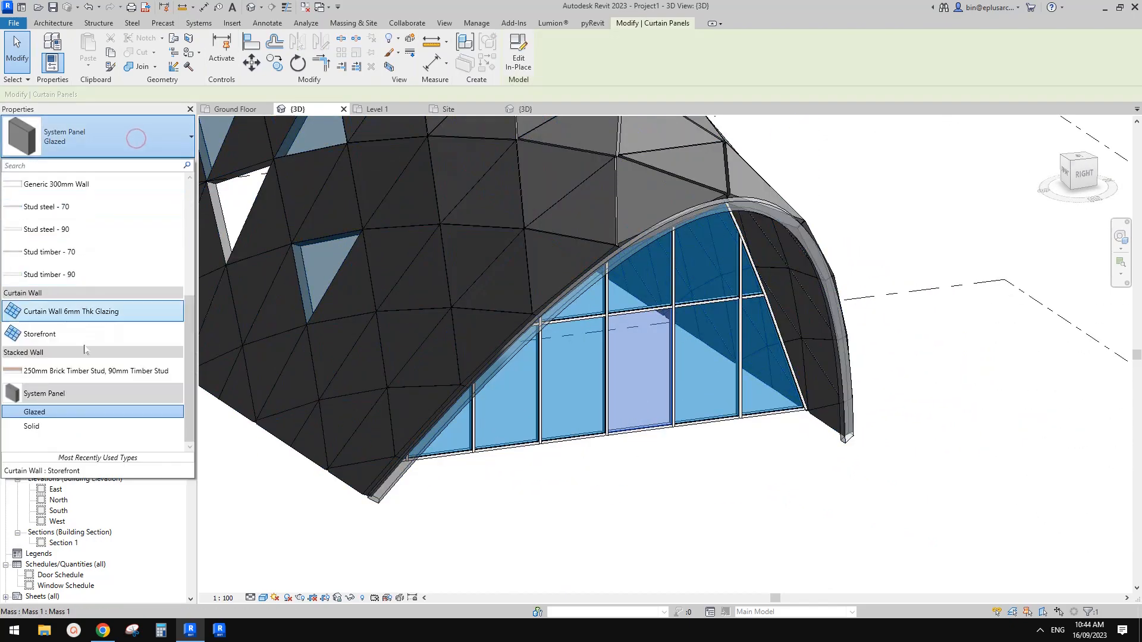
left_click(990, 273)
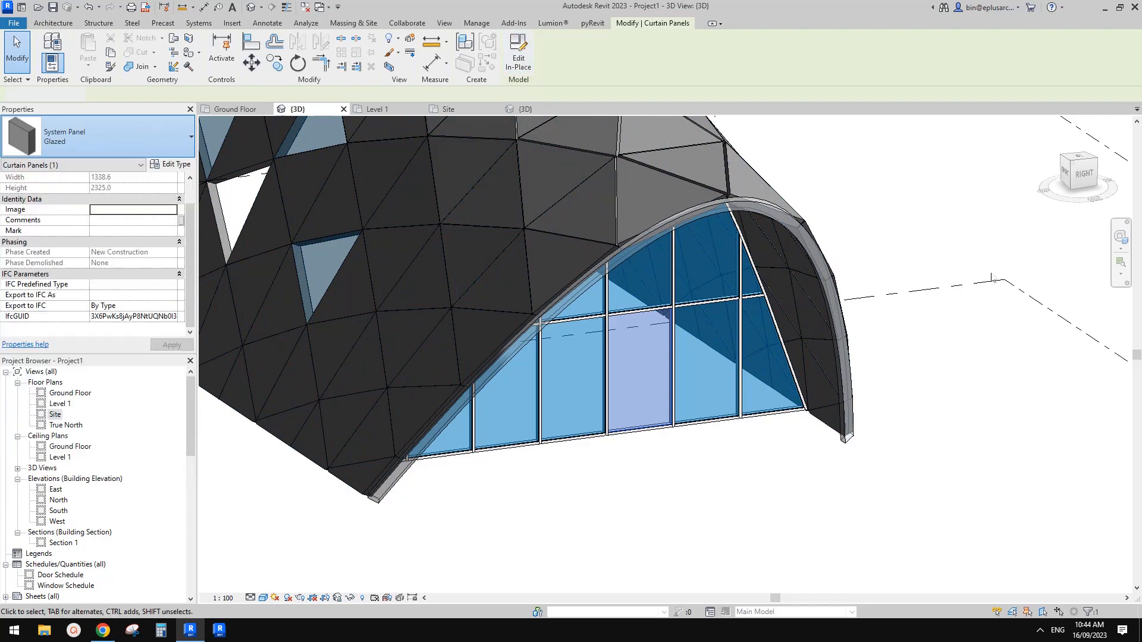
Step: Examine the panelled roof, its triangular openings and the Storefront end wall from several angles
scroll(903, 249, "down", 1)
middle_click_drag(884, 269, 887, 306, "shift")
scroll(817, 313, "down", 3)
middle_click_drag(813, 311, 785, 381, "shift")
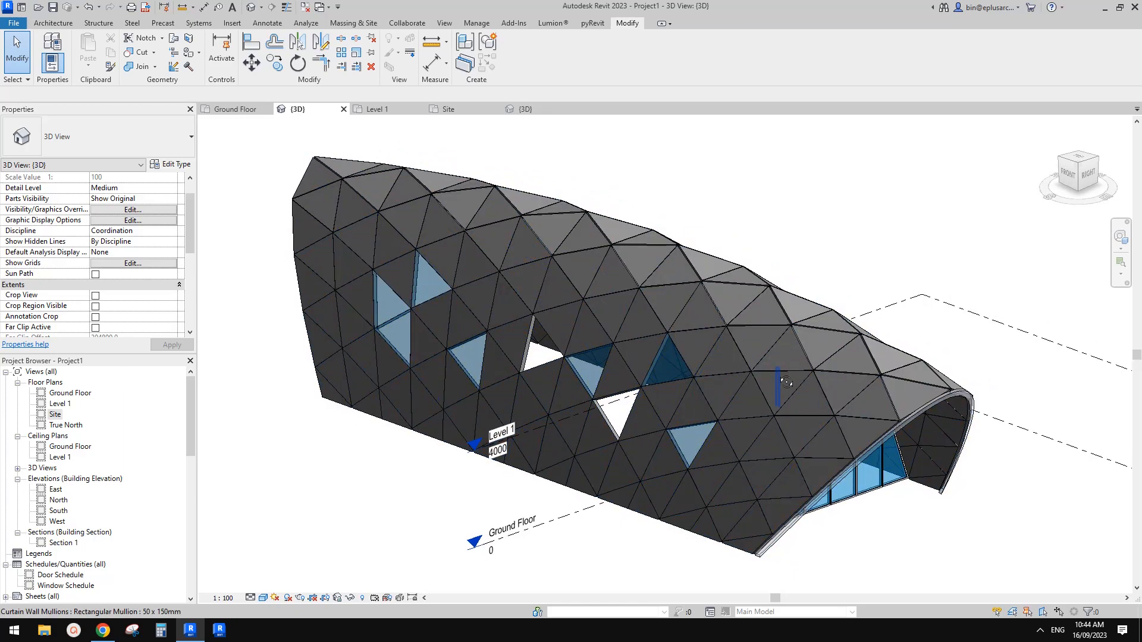
middle_click_drag(960, 426, 896, 396)
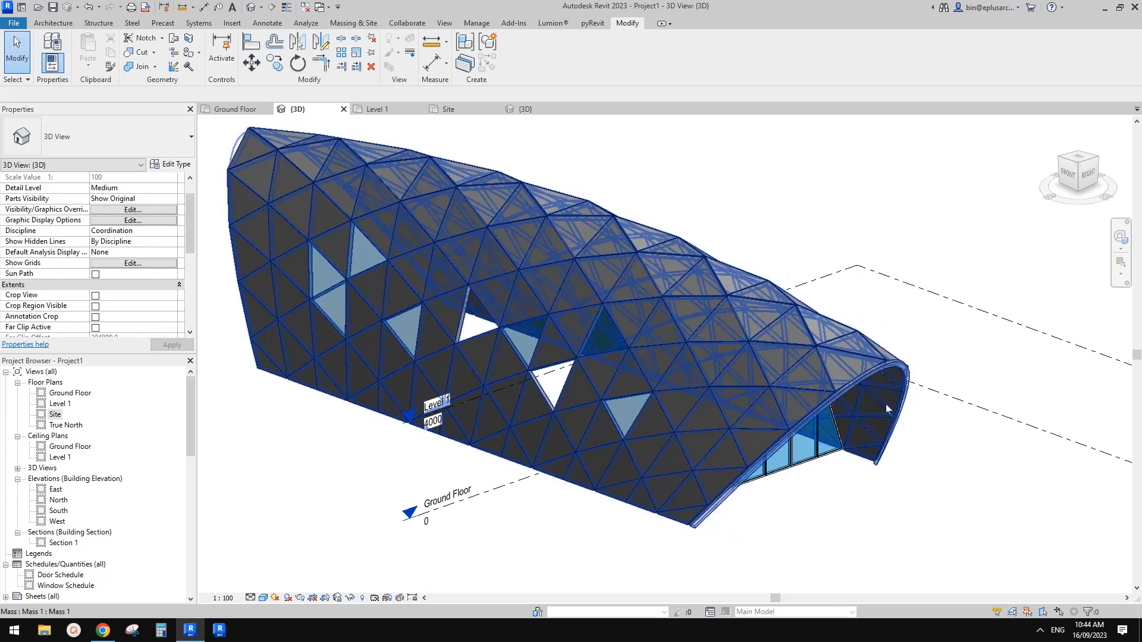
middle_click_drag(755, 454, 782, 465)
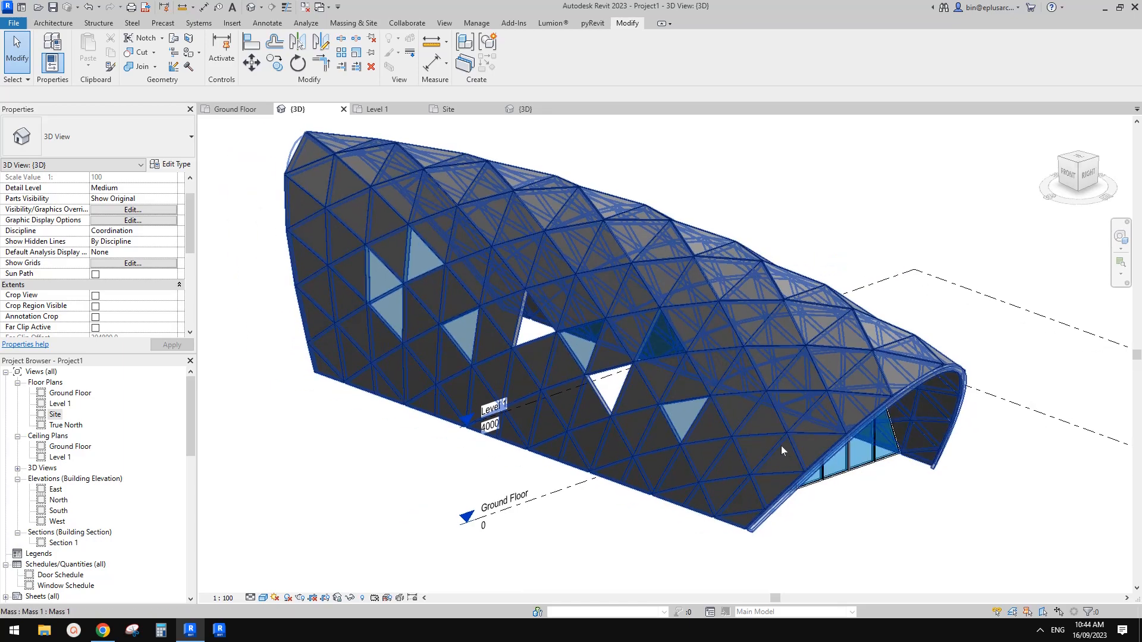
middle_click_drag(789, 426, 784, 434)
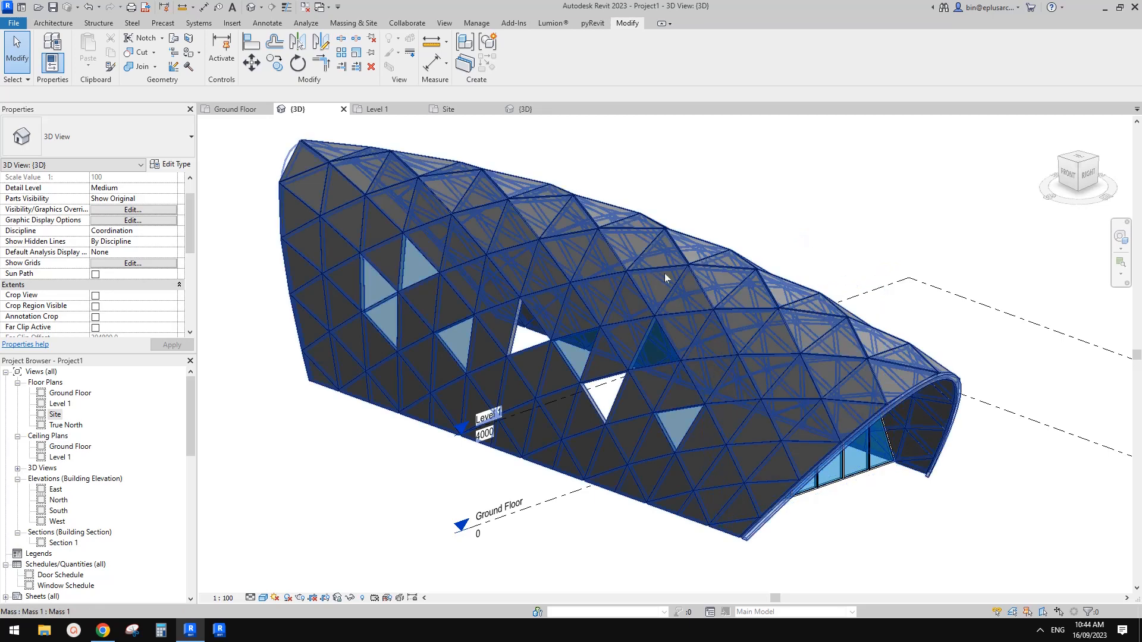
scroll(684, 381, "down", 1)
middle_click_drag(794, 366, 759, 339, "shift")
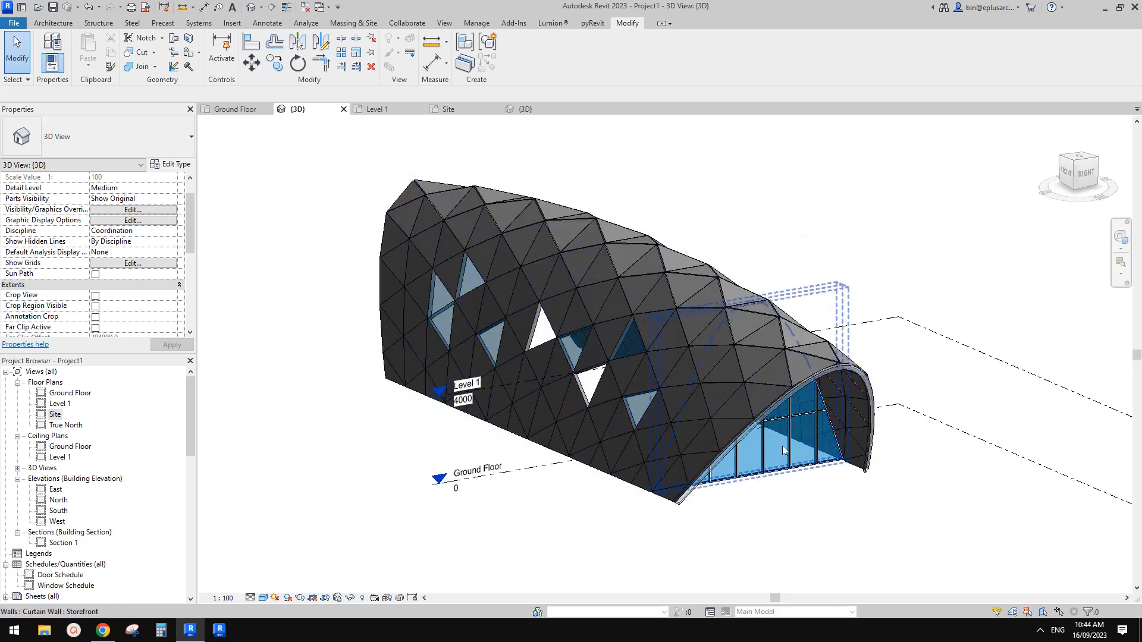
scroll(783, 446, "up", 1)
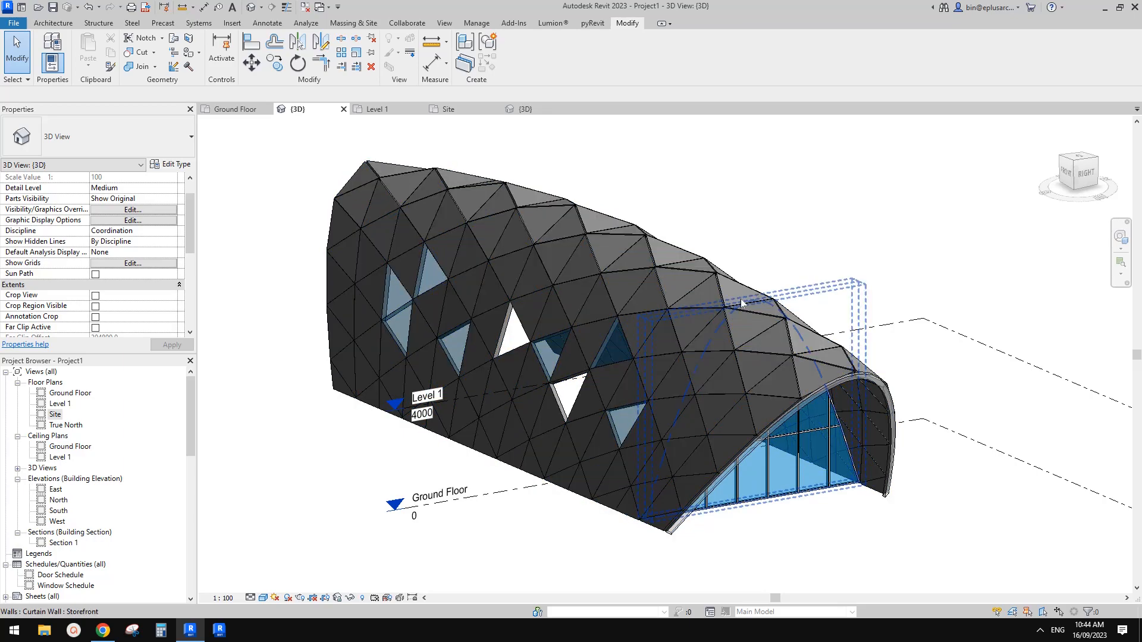
middle_click_drag(750, 304, 891, 331, "shift")
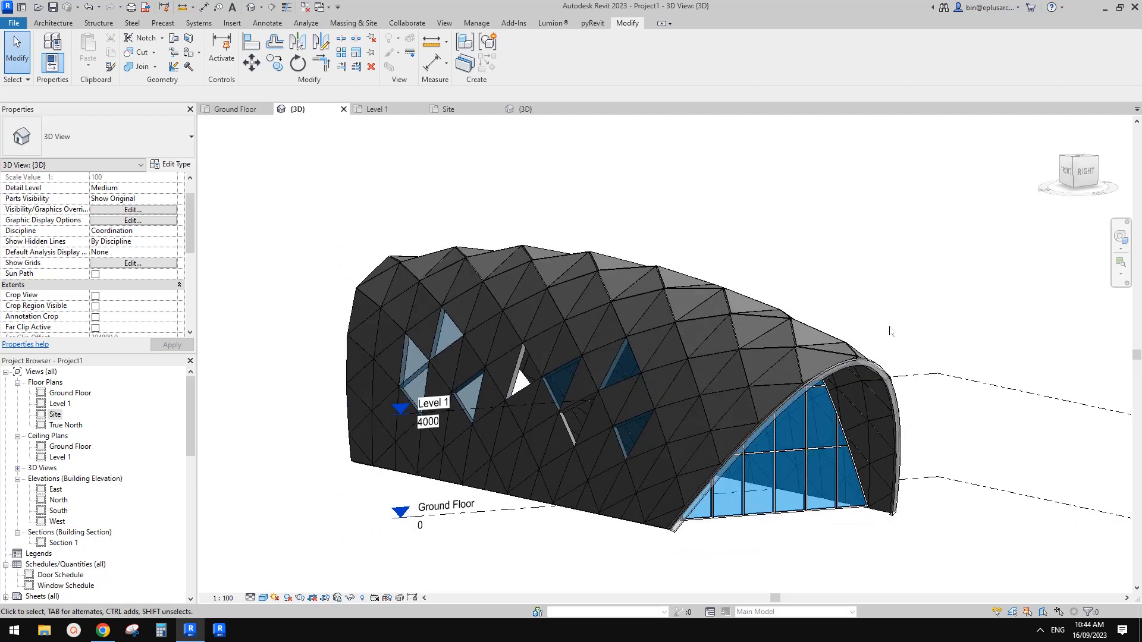